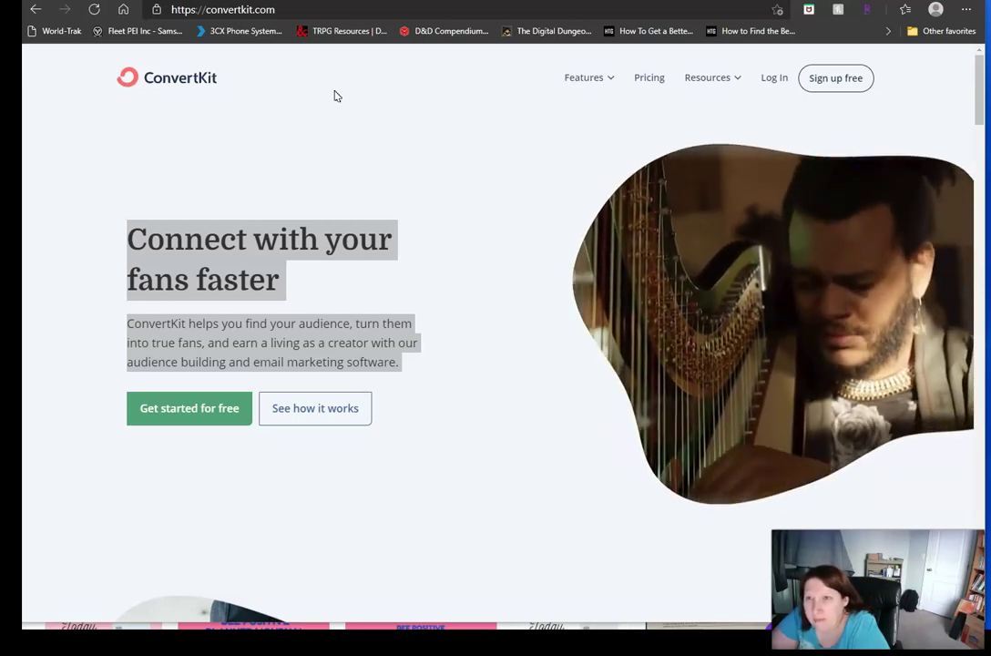
Begin the free ConvertKit sign-up and answer the questionnaire: just starting with email, has a website, built on WordPress.
click(336, 124)
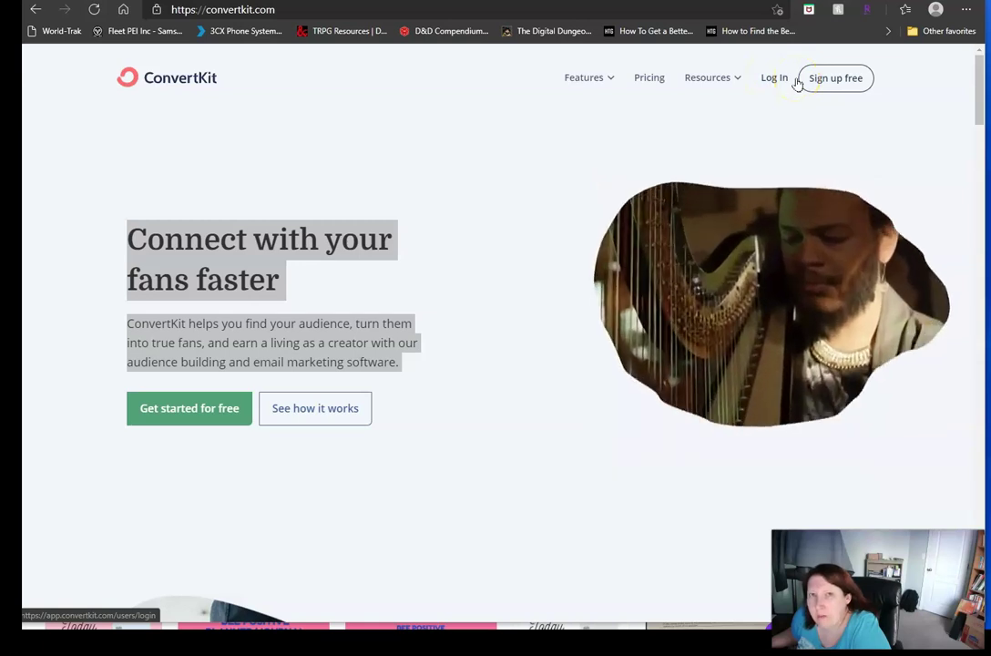
click(844, 80)
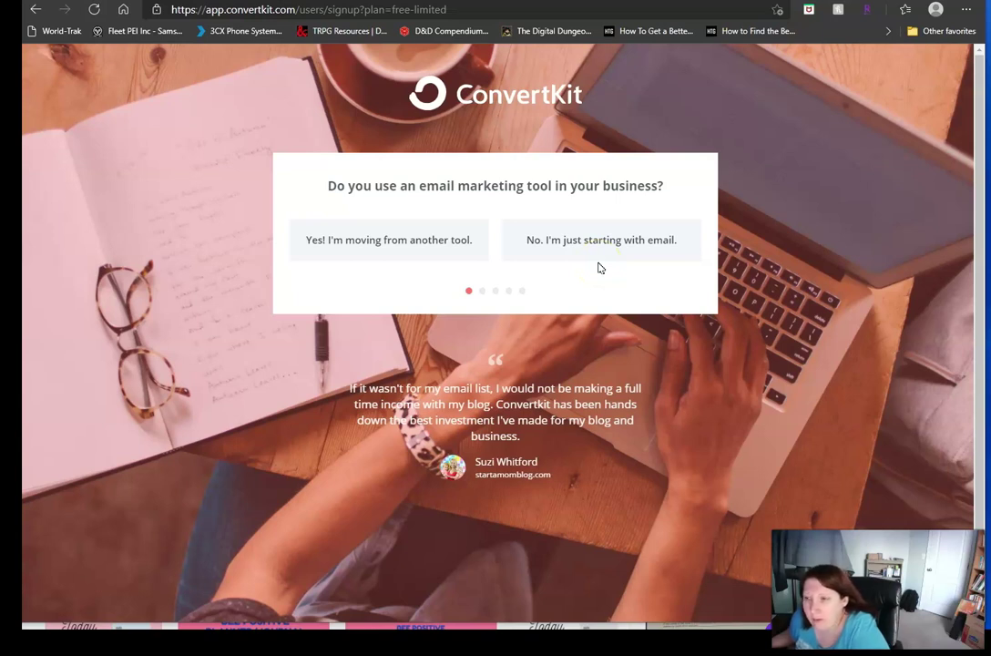
click(623, 238)
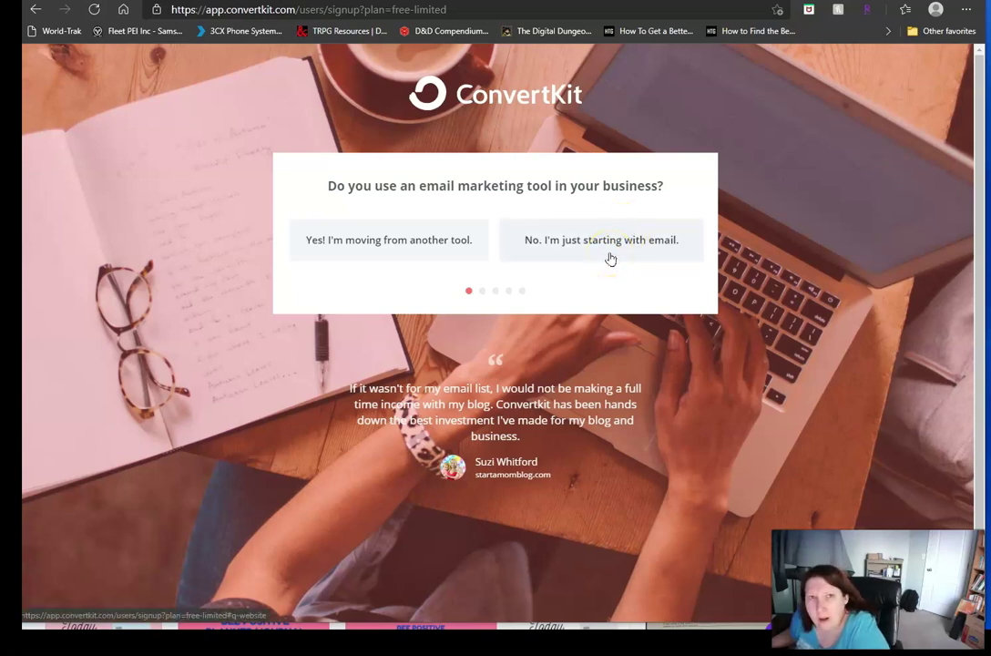
click(620, 246)
click(620, 244)
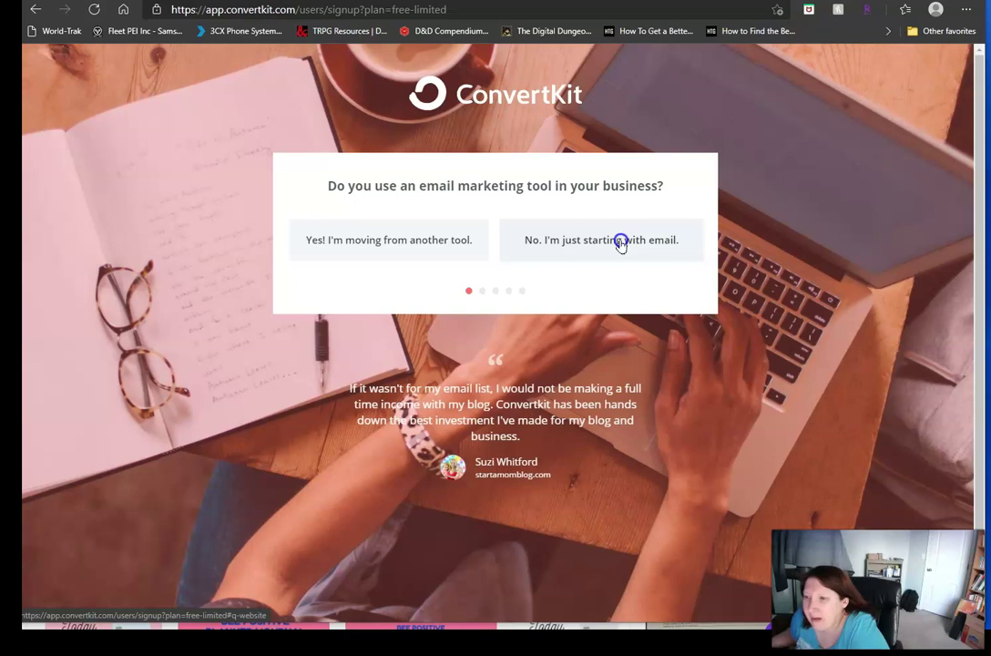
click(620, 244)
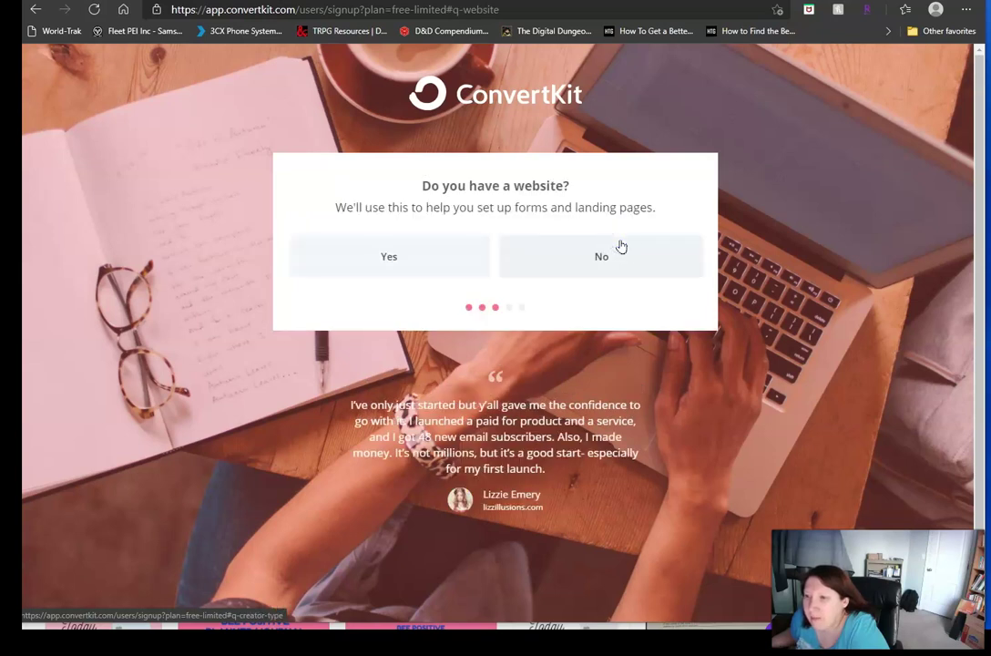
click(346, 249)
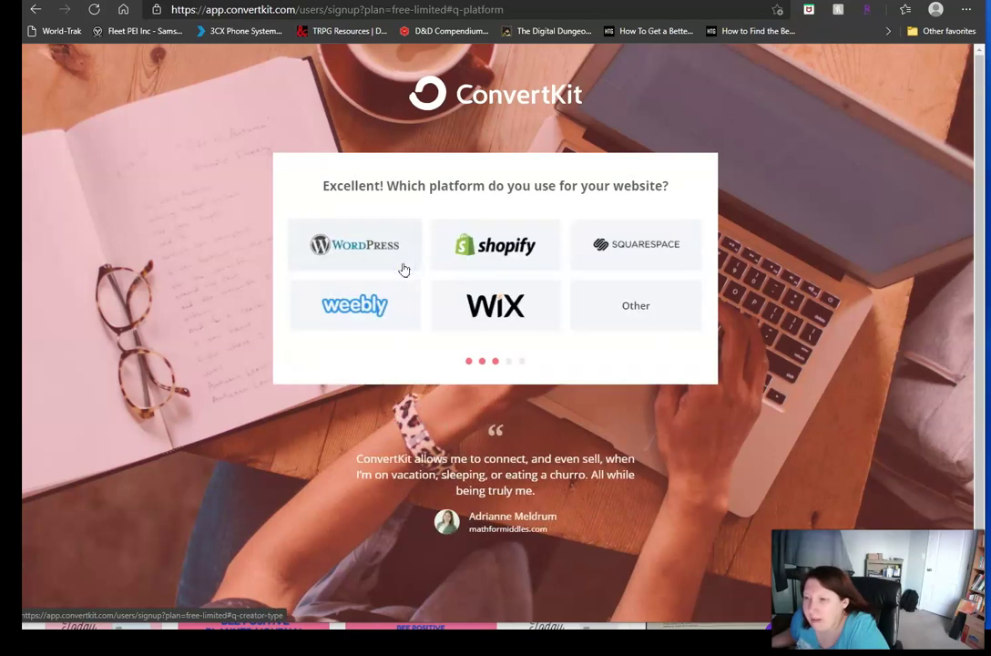
click(404, 270)
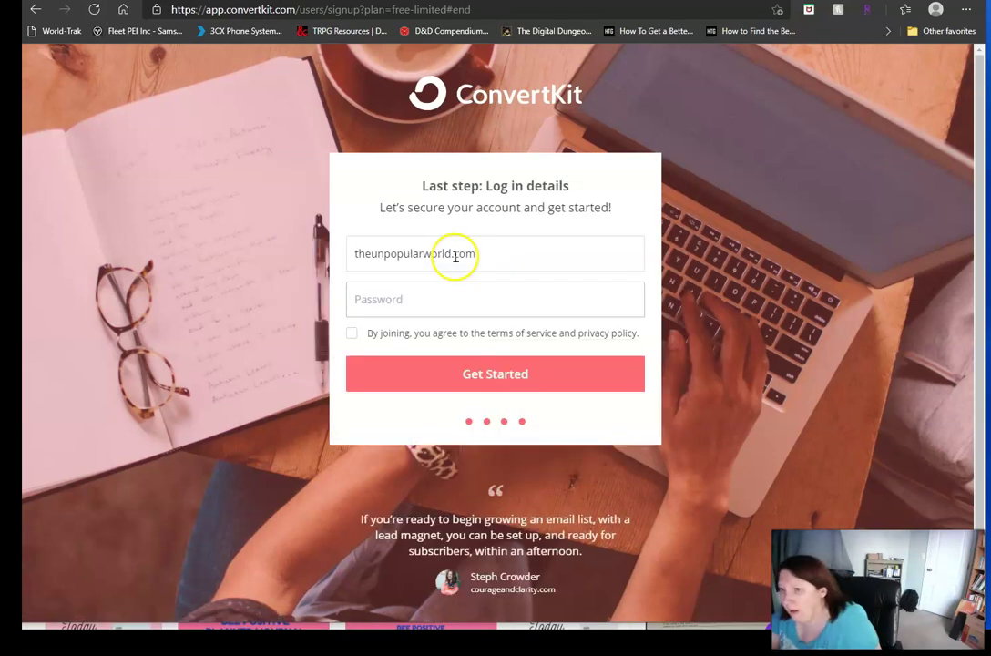
Try to submit the login details with the account password entered and the terms of service accepted.
click(438, 376)
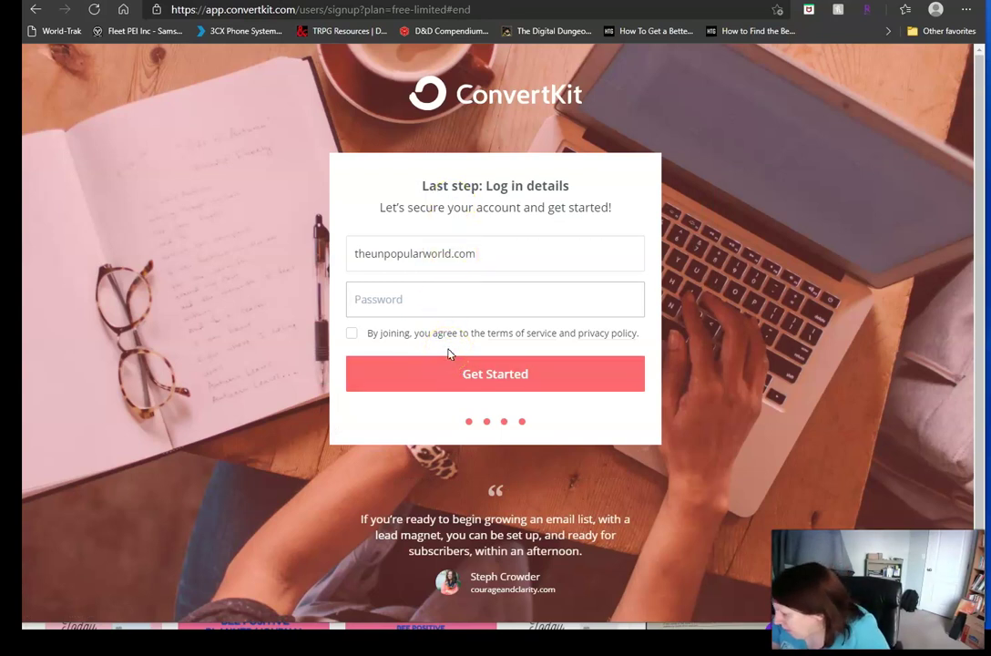
text(••)
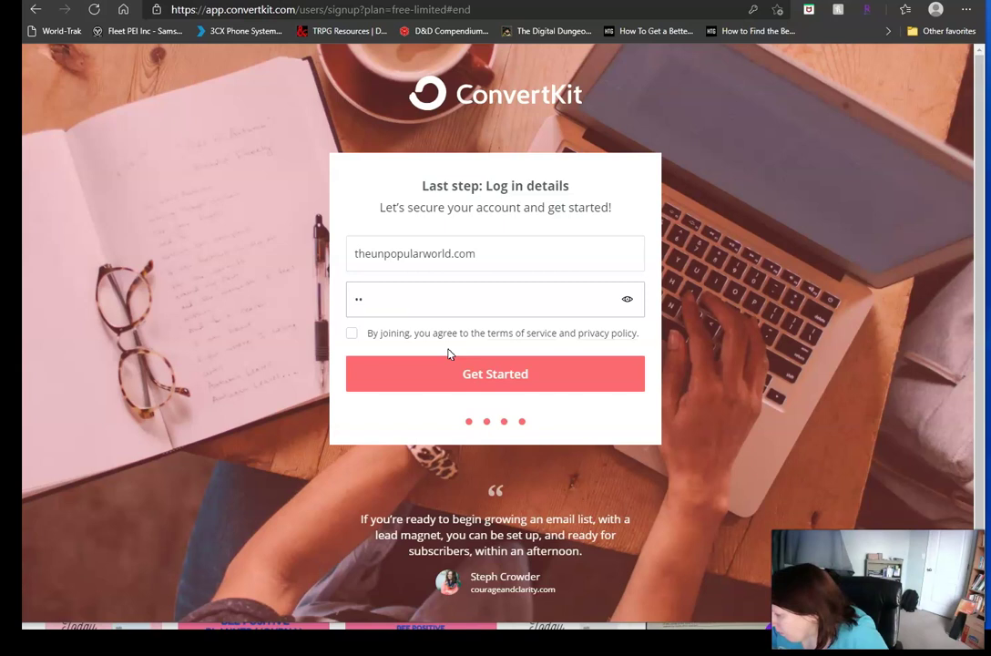
text(•••)
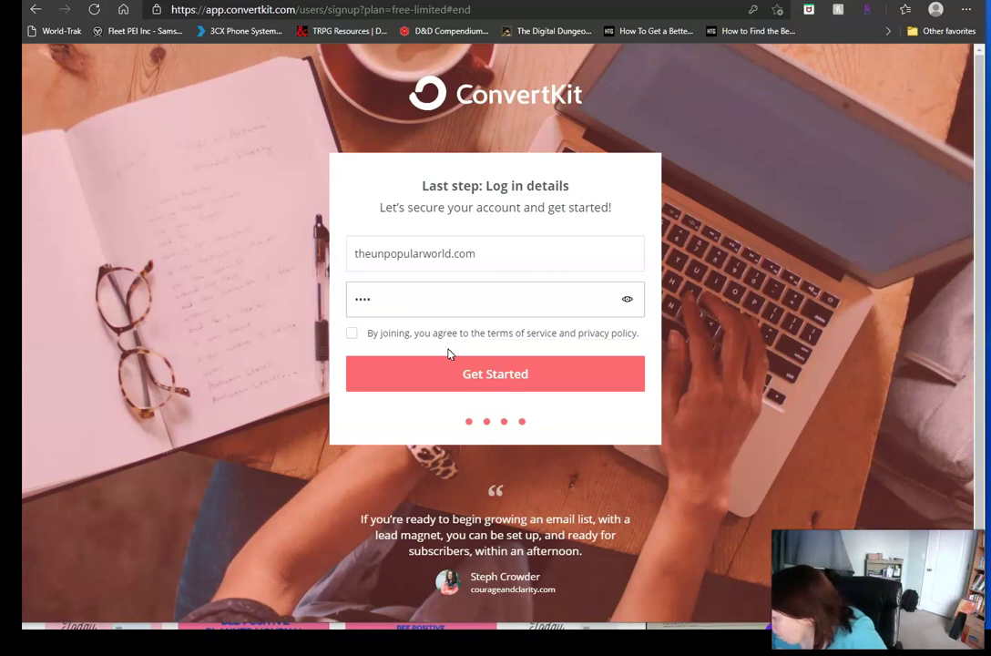
text(•)
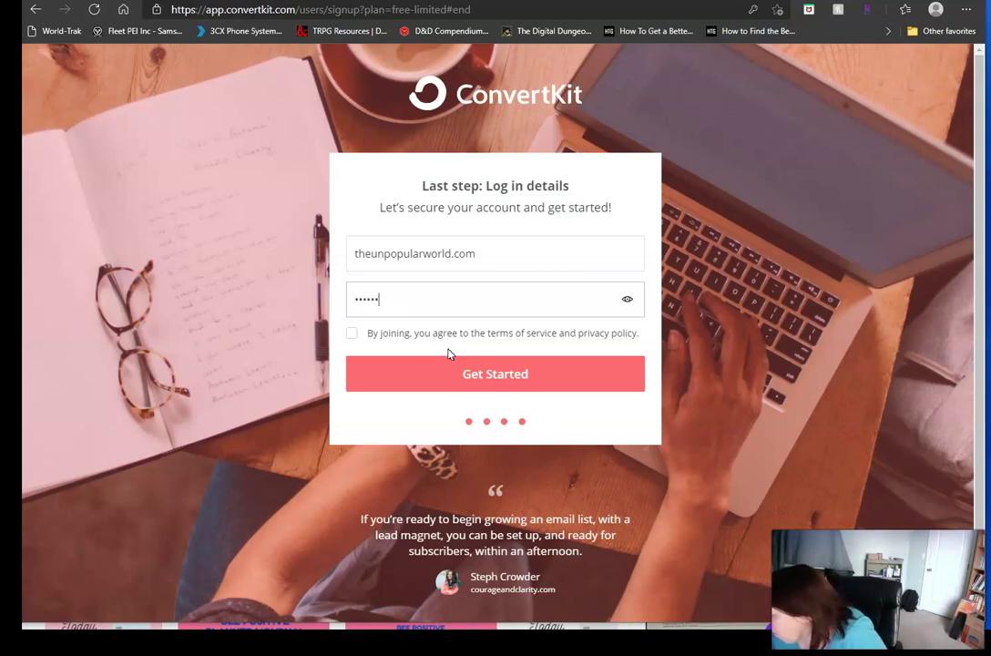
text(••)
click(435, 373)
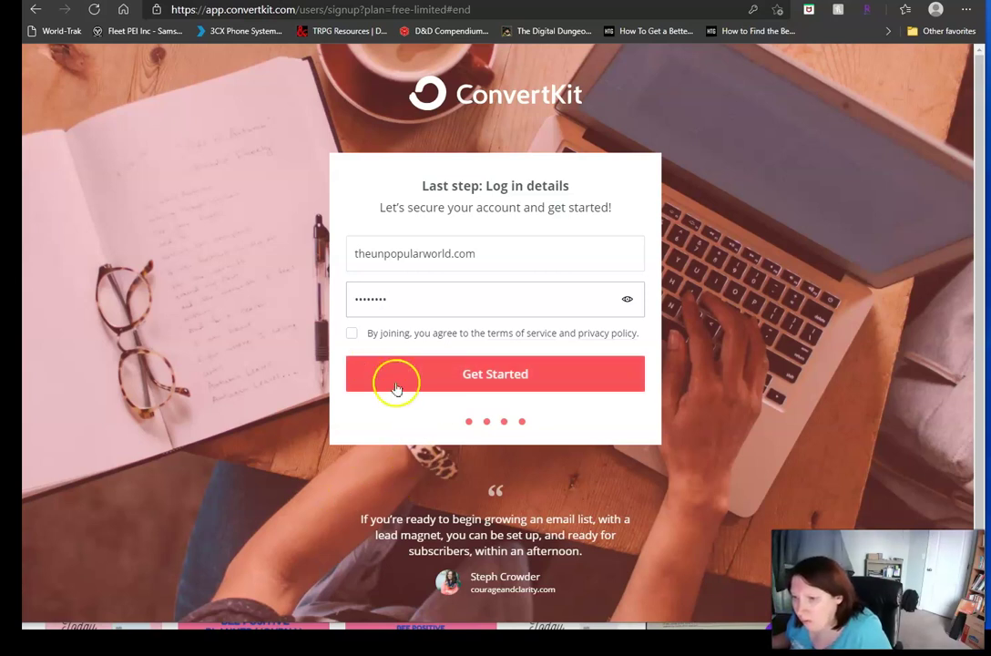
click(351, 333)
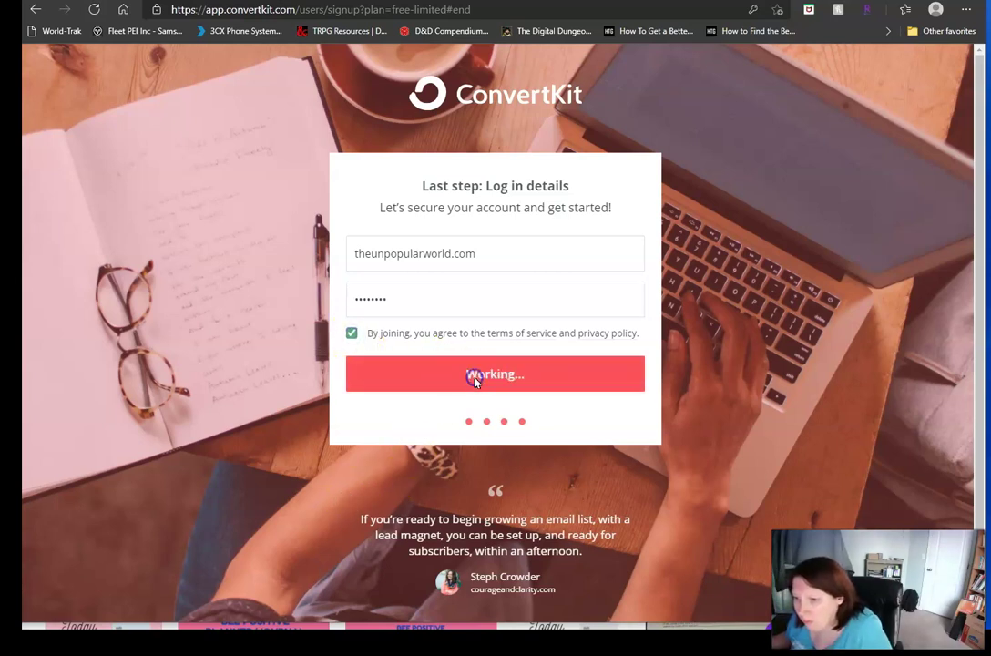
click(466, 380)
Correct the e-mail field so that it holds the account's full e-mail address.
click(498, 284)
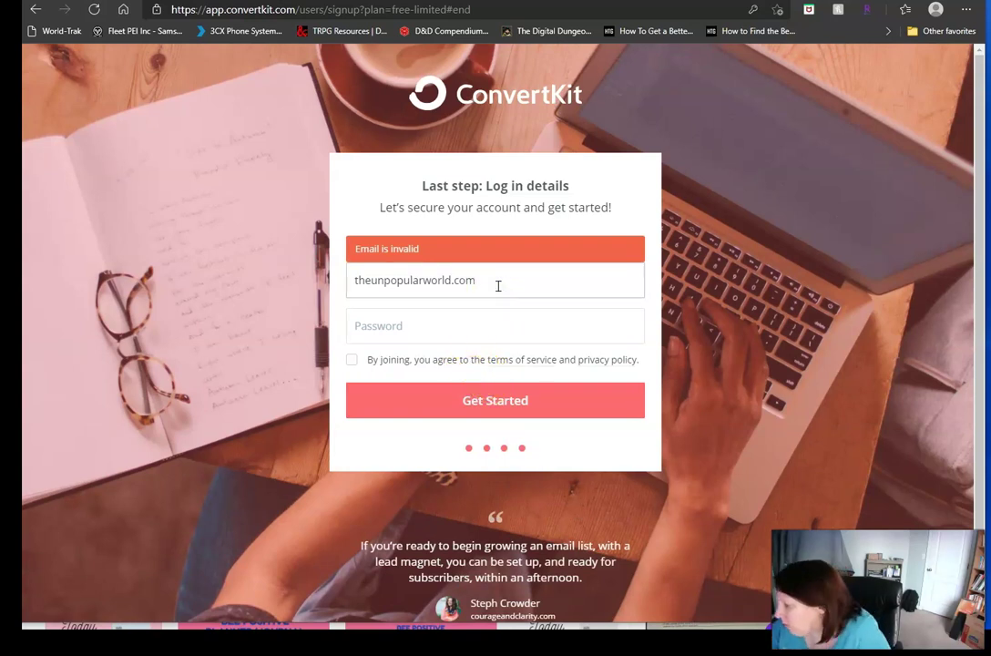
key(BackSpace)
key(BackSpace)
key(BackSpace)
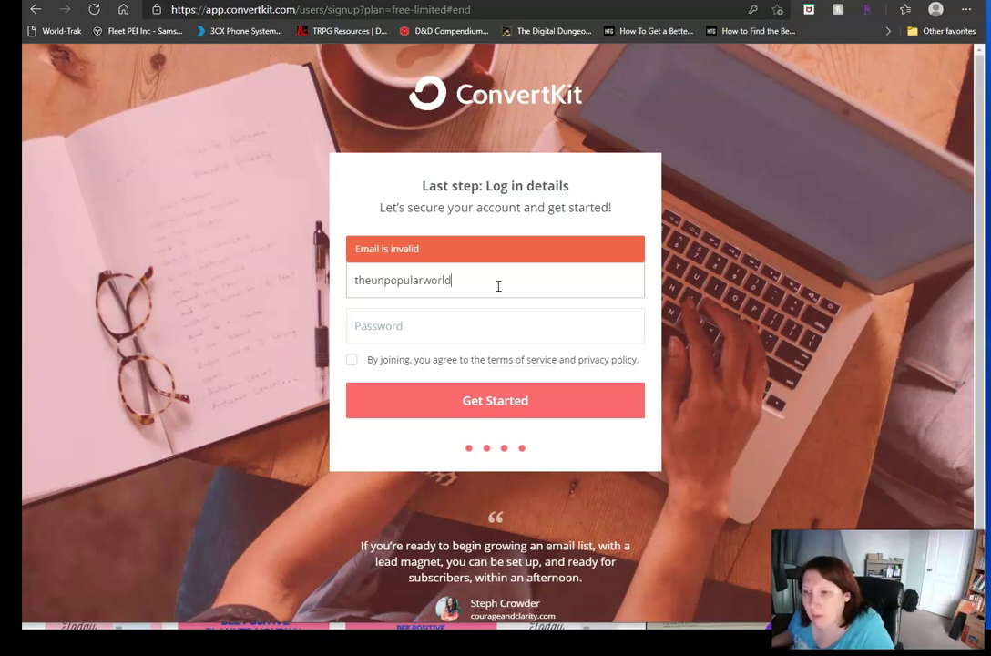
text(@gmail.)
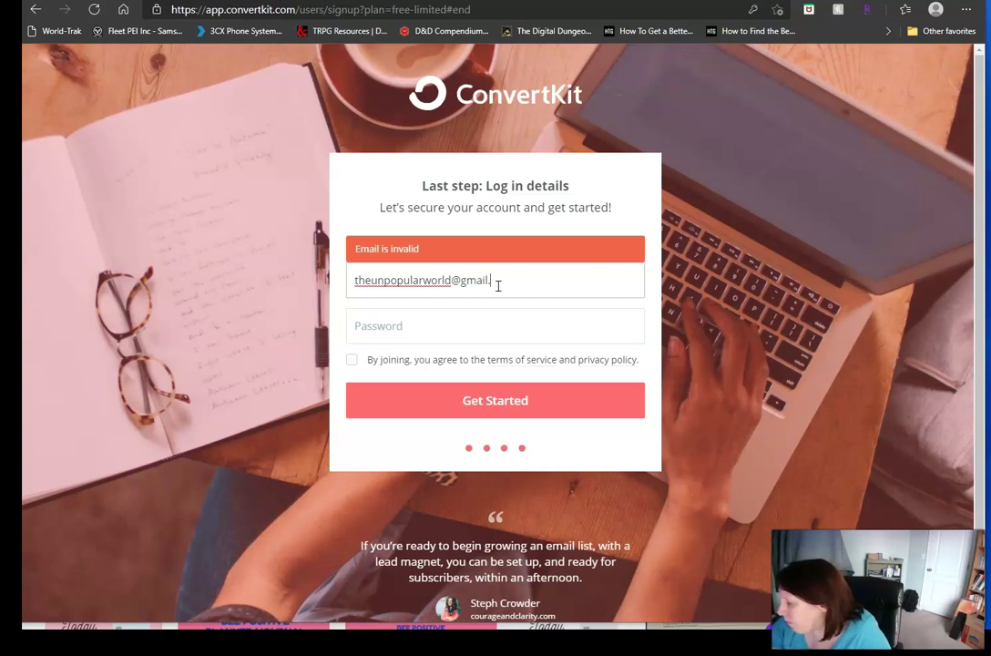
text(com)
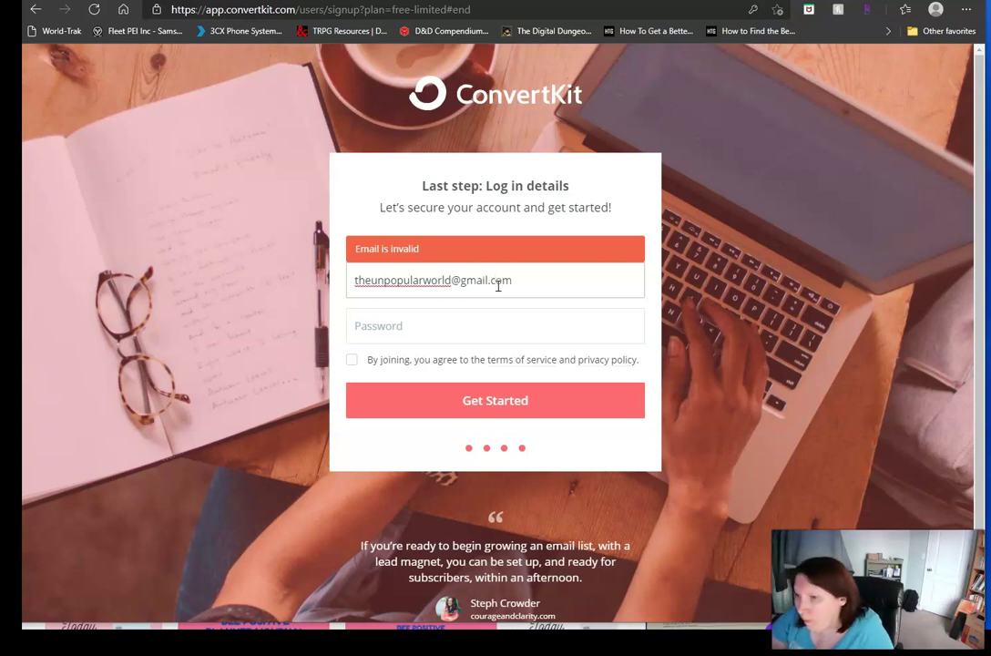
Enter the account password, agree to the terms of service and privacy policy, and submit the sign-up.
click(551, 315)
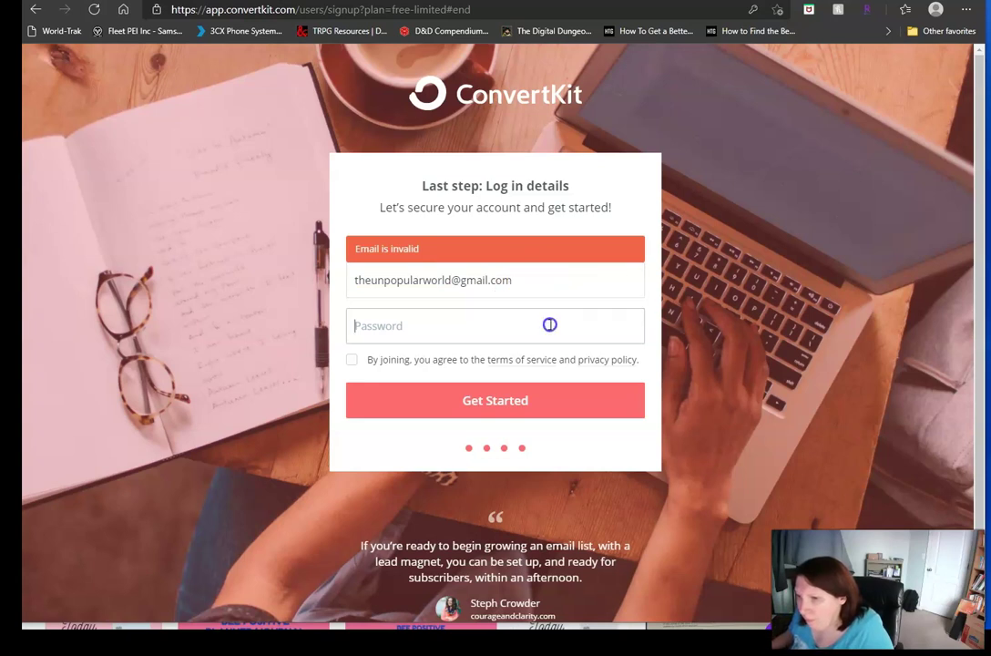
text(••)
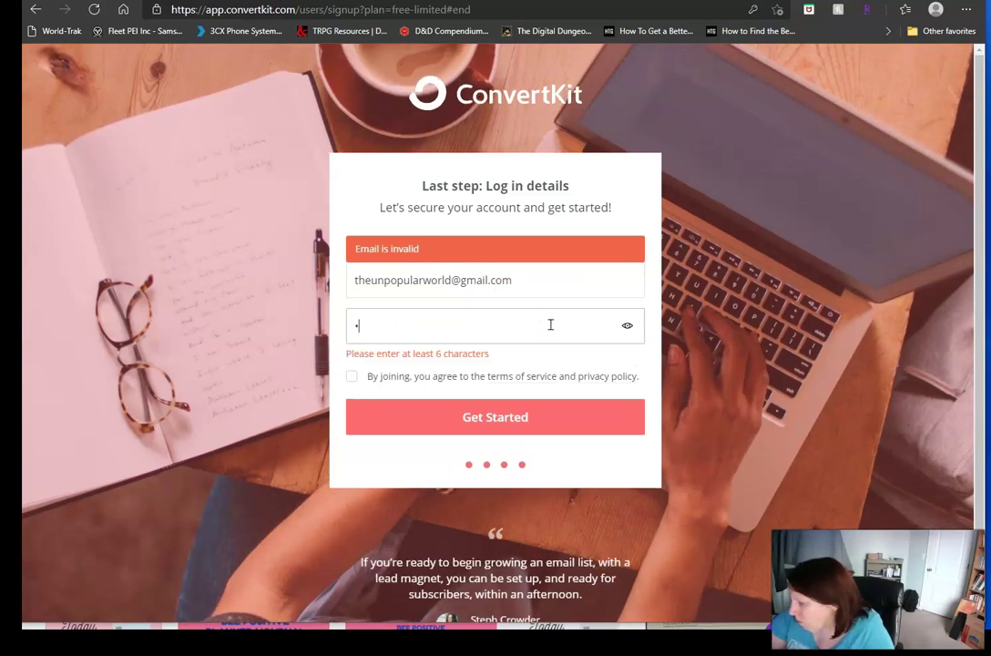
text(••)
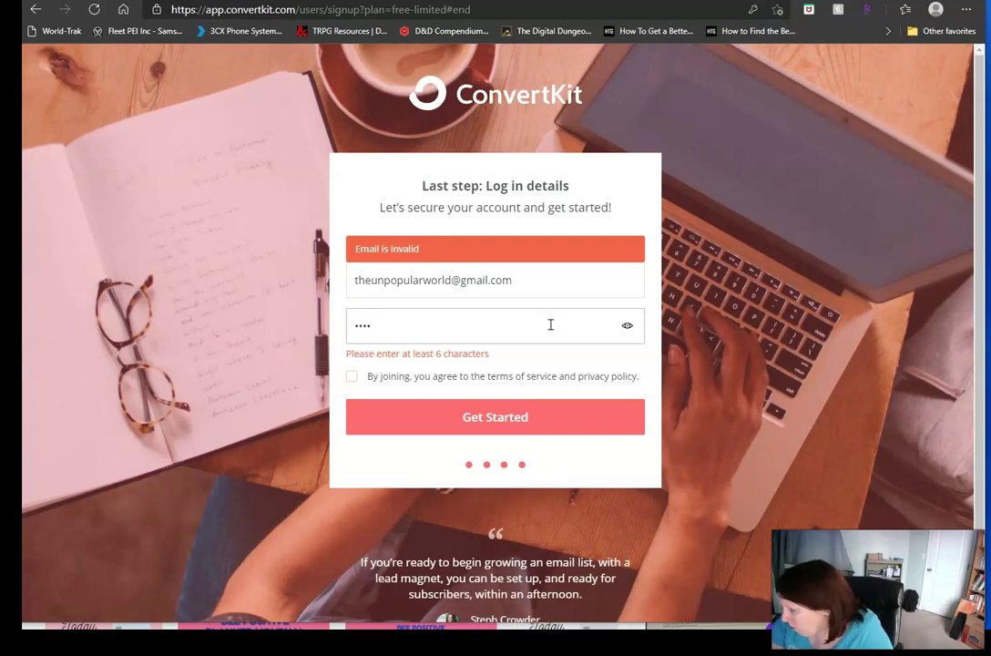
text(••)
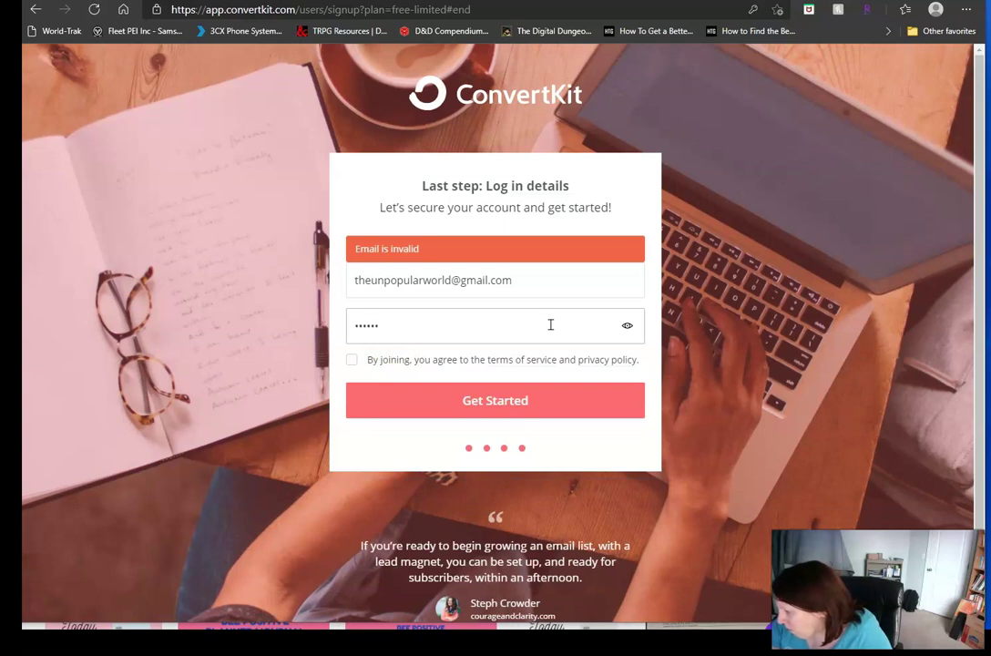
text(••)
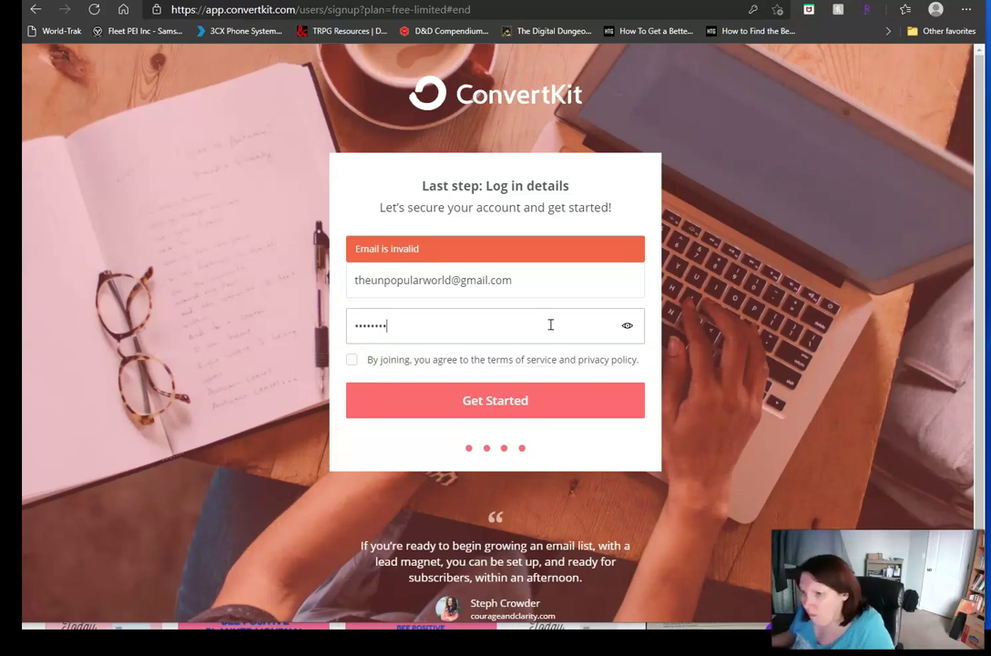
click(353, 361)
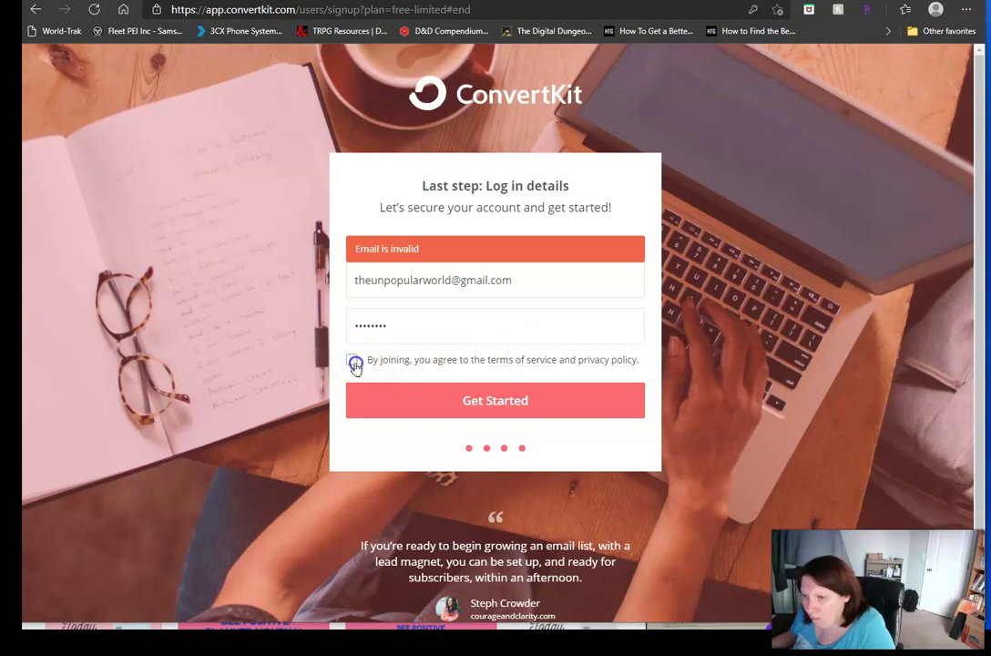
click(469, 405)
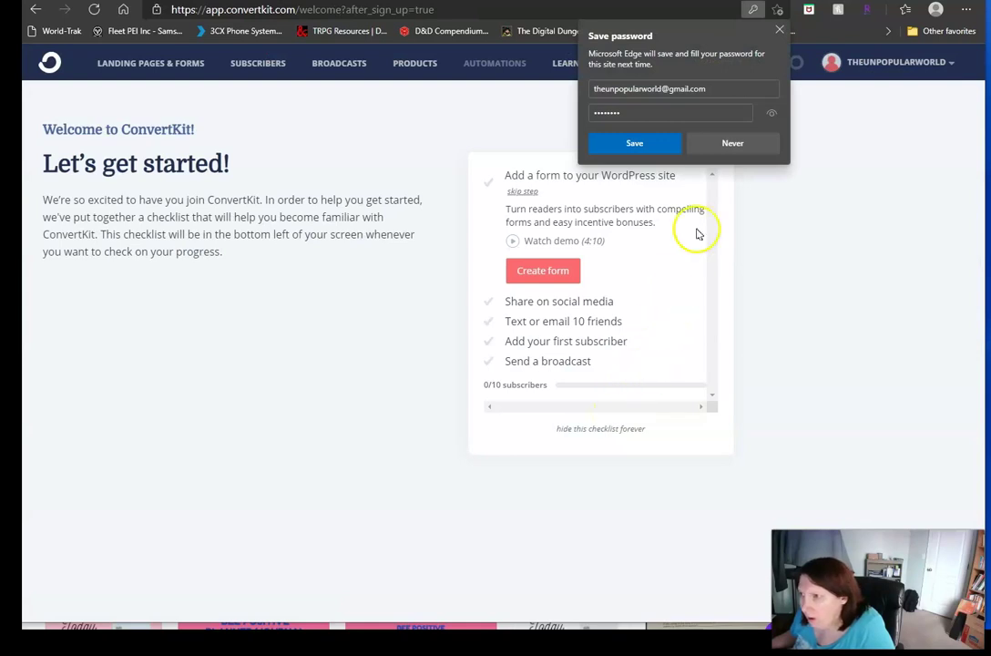
Save the account password in the browser and start creating a form for the WordPress site.
click(652, 143)
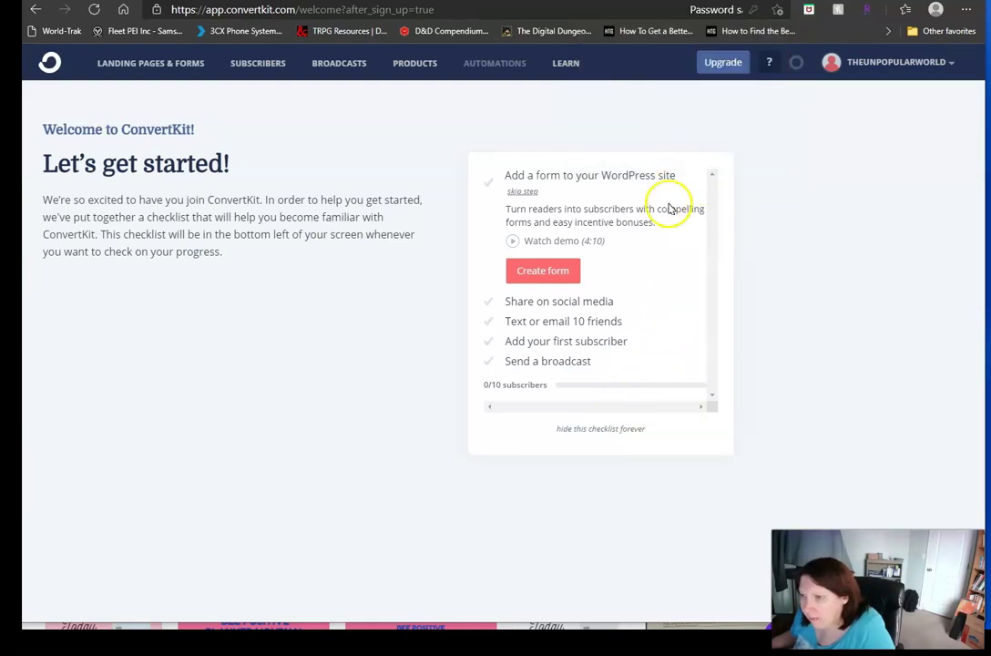
click(552, 272)
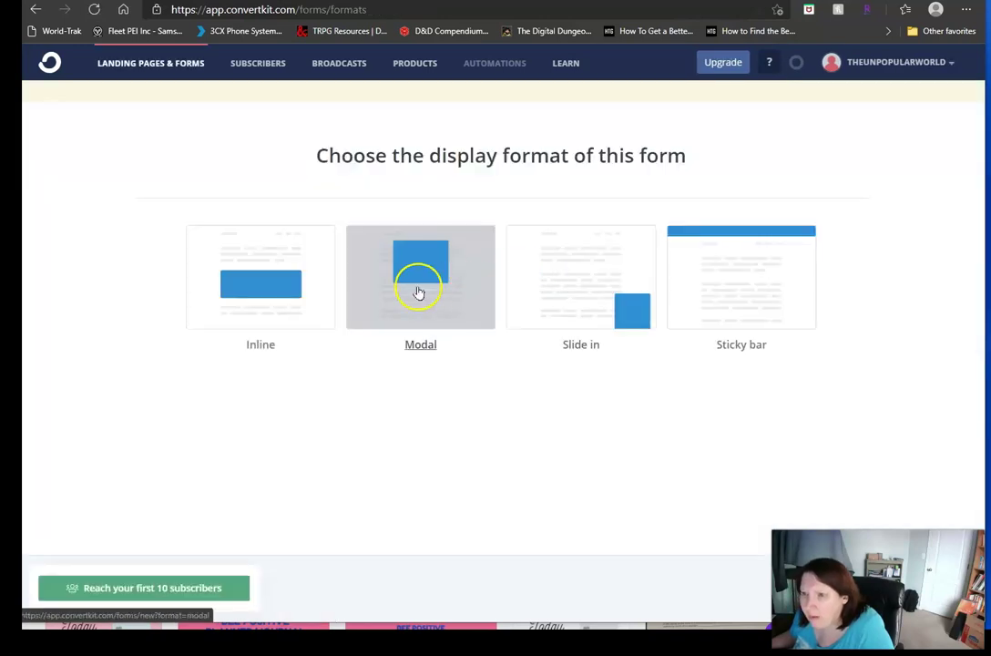
click(262, 314)
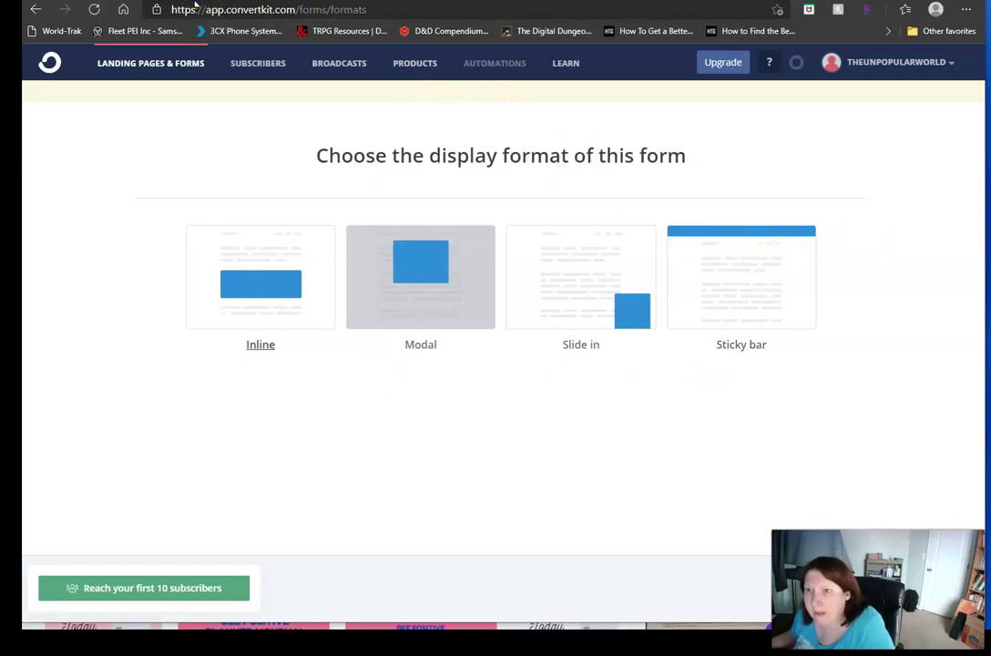
Open the website theunpopularworld.com in a new browser tab.
key(ctrl+t)
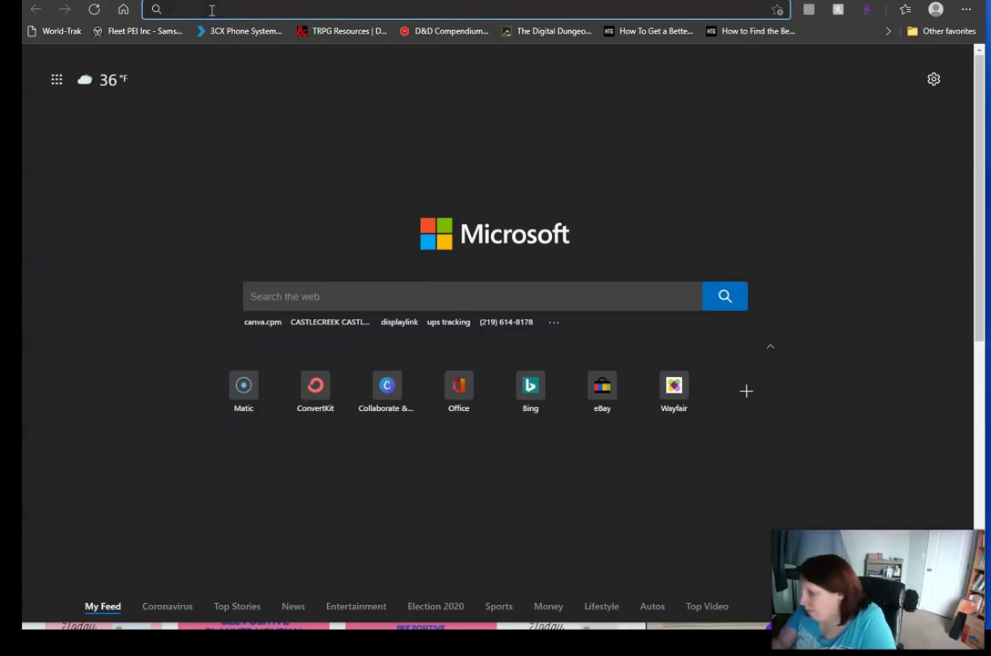
text(the)
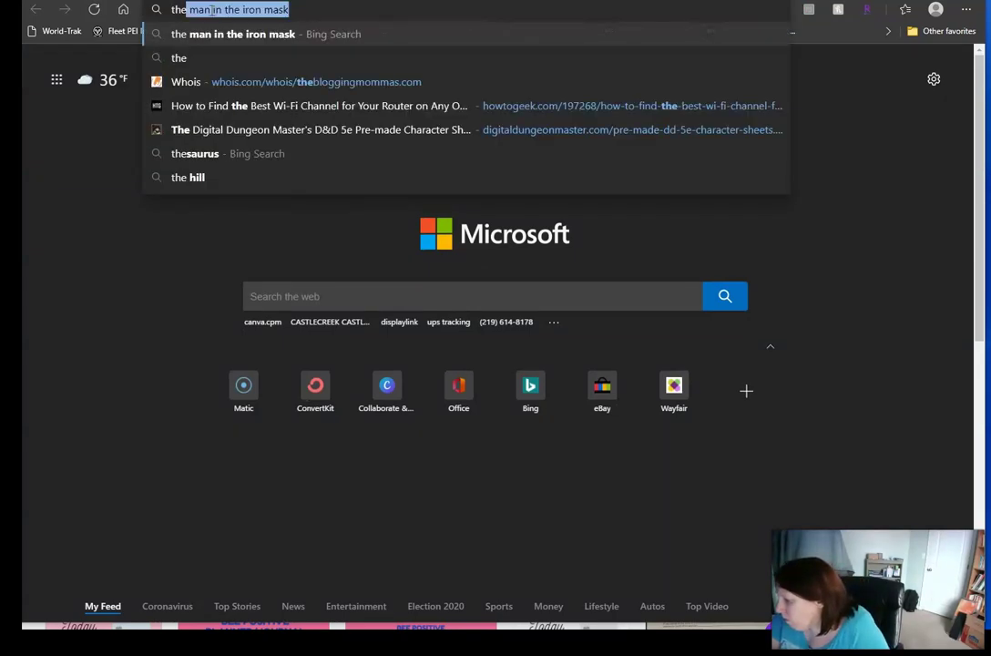
text(unpop)
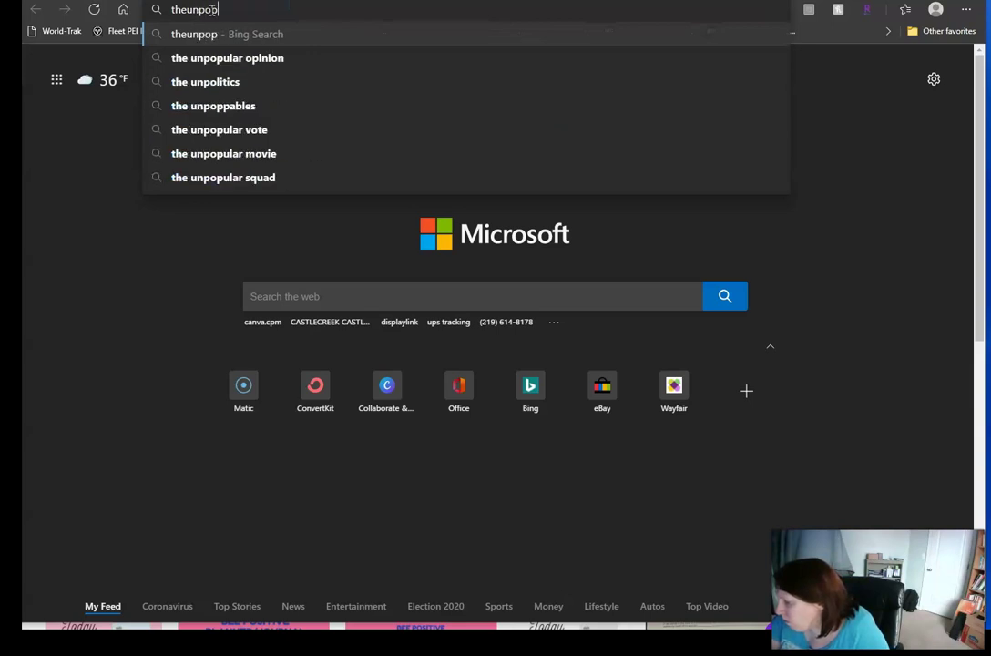
text(ul)
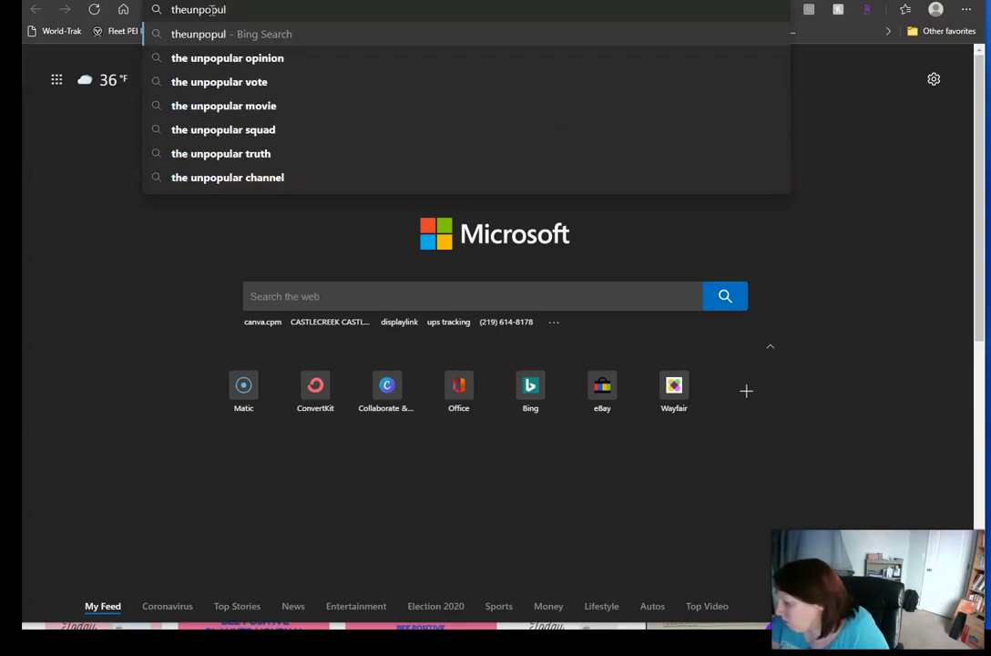
text(arw)
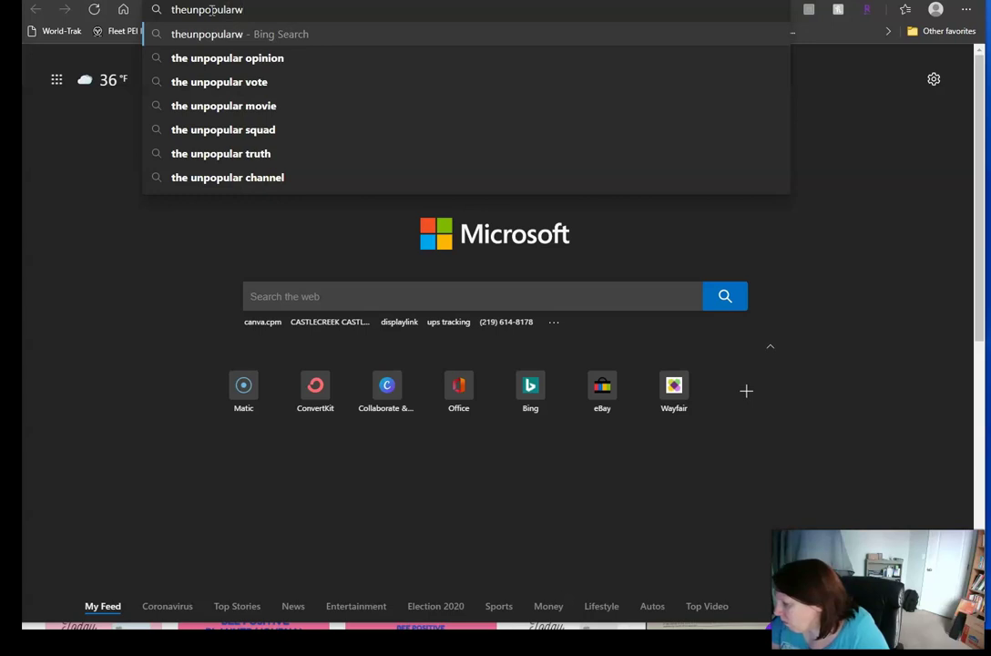
text(orld)
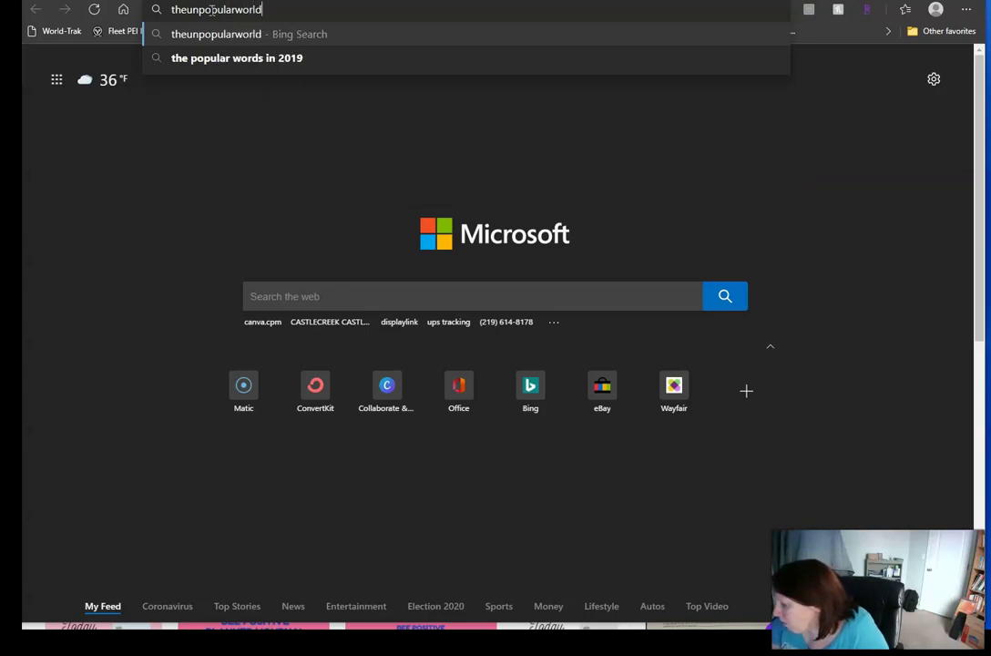
text(.co)
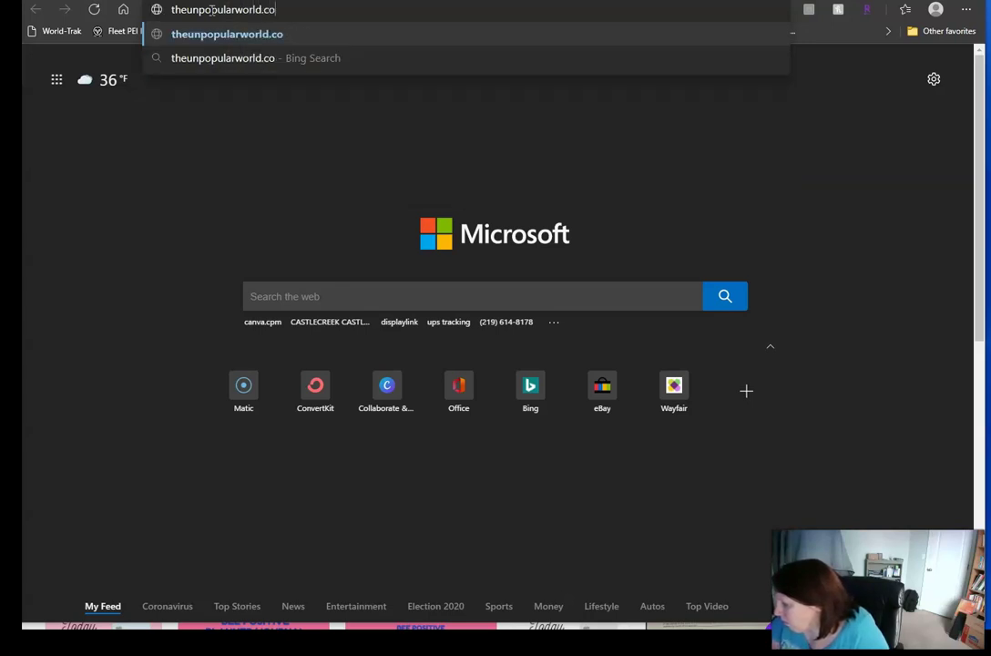
text(m)
key(Return)
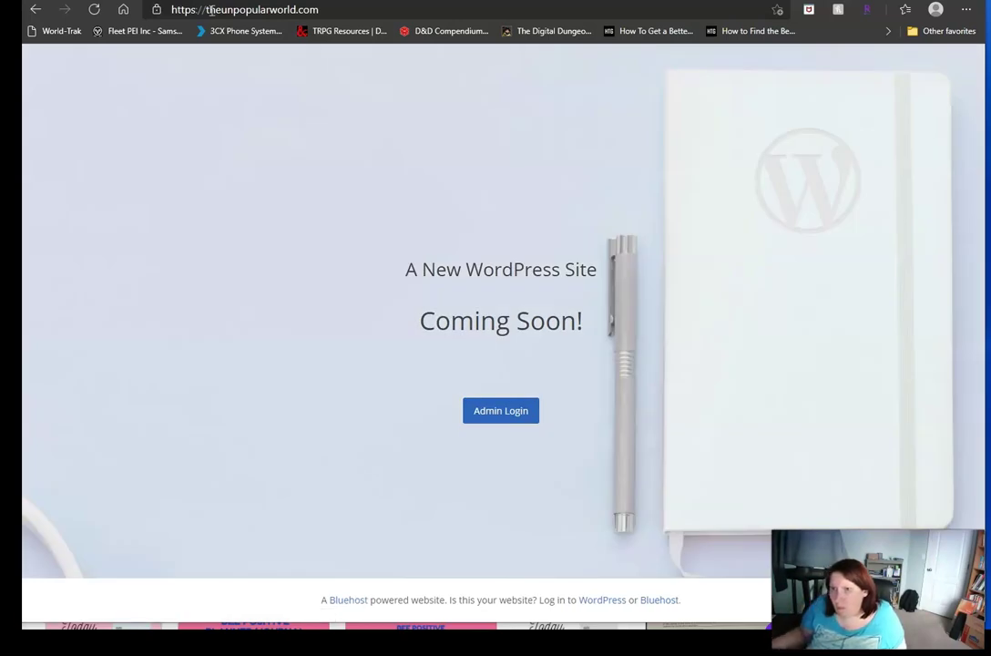
Change the web address to theunpopularmom.com and open that site.
click(361, 9)
click(361, 9)
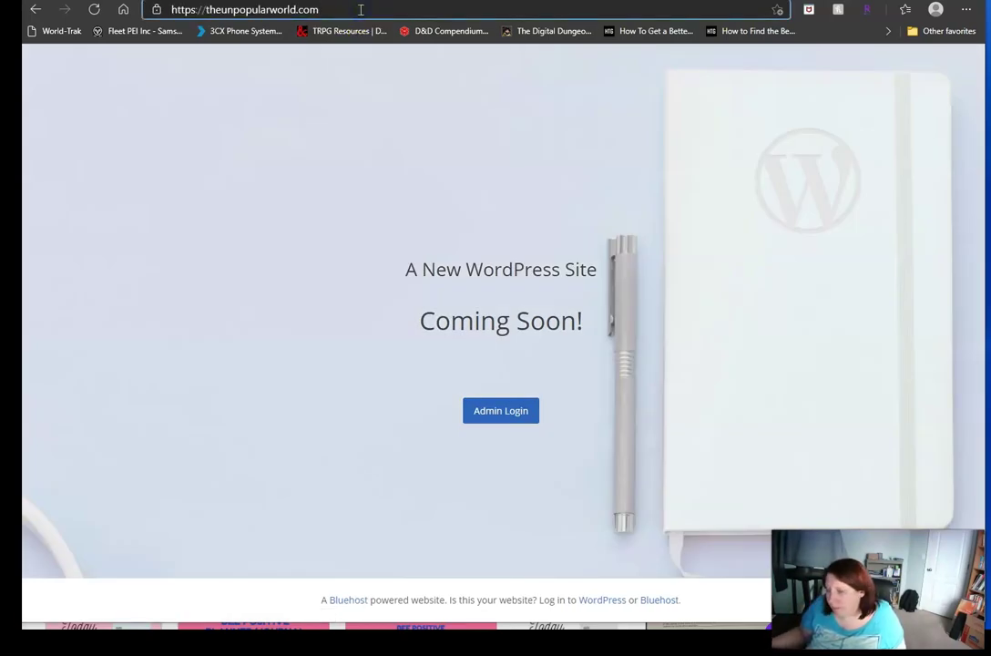
key(BackSpace)
key(BackSpace)
key(BackSpace)
key(BackSpace)
key(BackSpace)
key(BackSpace)
key(BackSpace)
key(BackSpace)
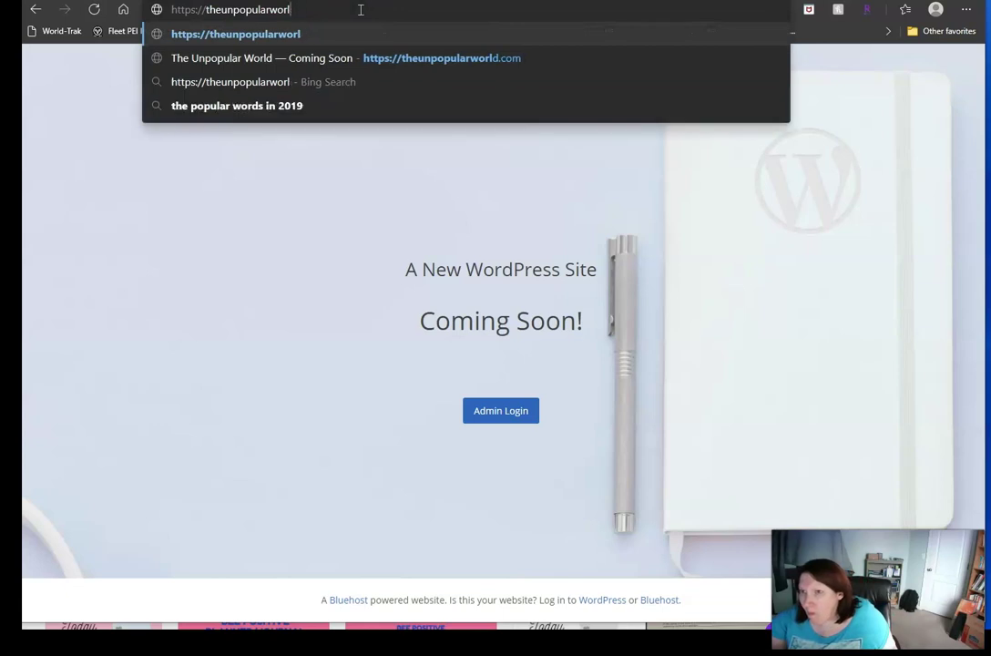
key(BackSpace)
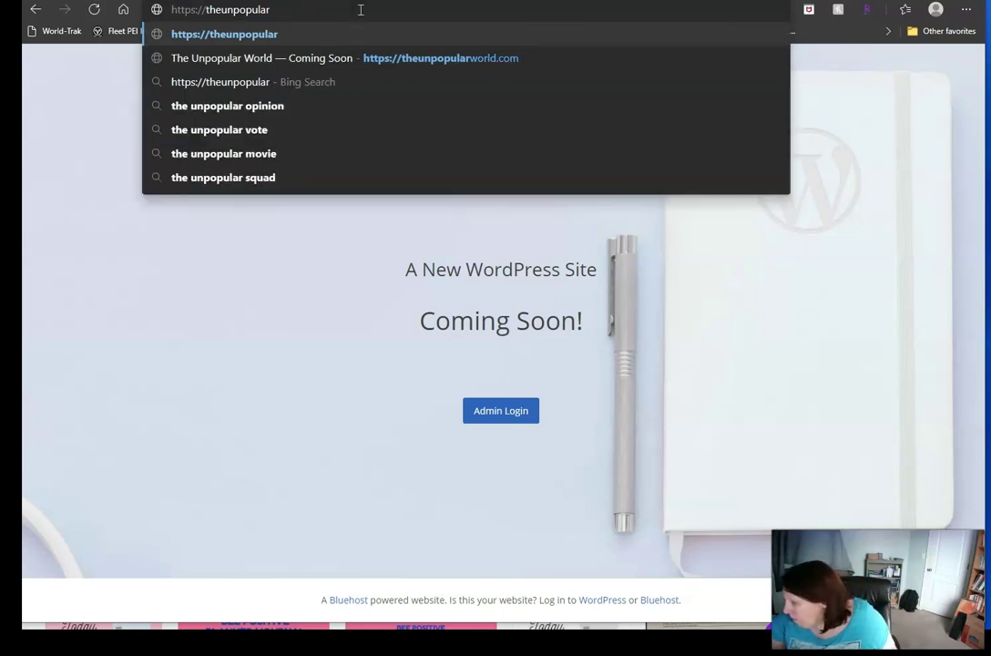
text(mom.co)
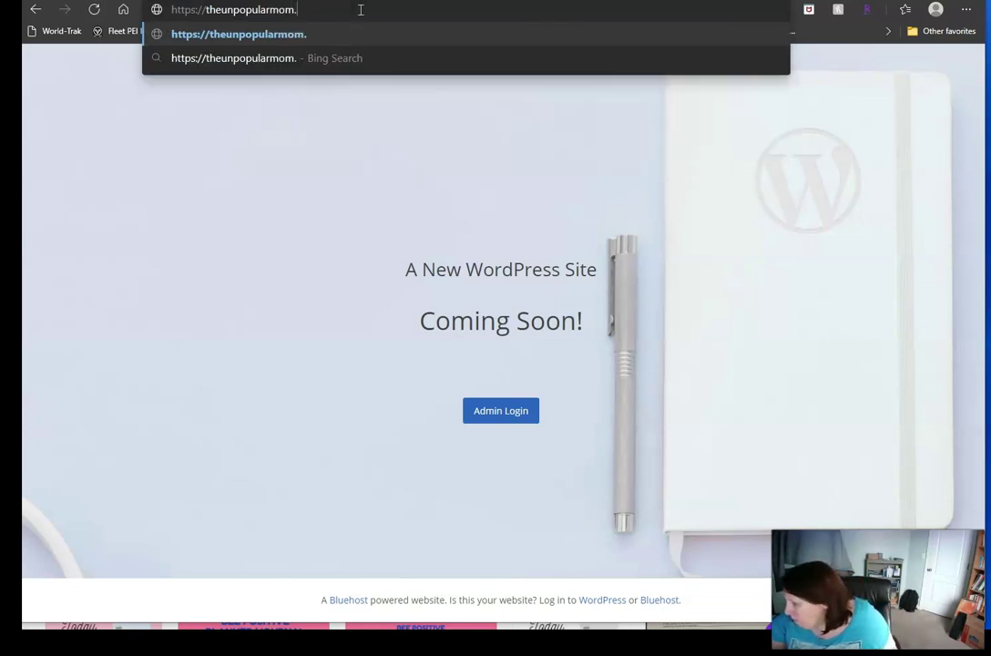
text(m)
key(Return)
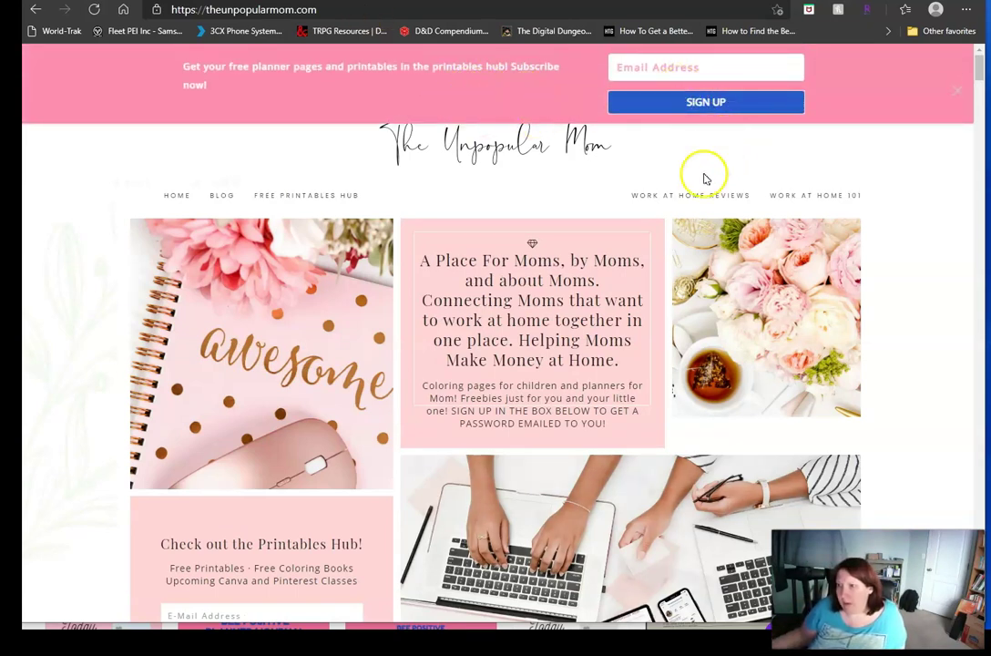
Examine the e-mail sign-up bar on theunpopularmom.com and how it behaves along the home page.
scroll(610, 308, down, 15)
scroll(592, 306, down, 5)
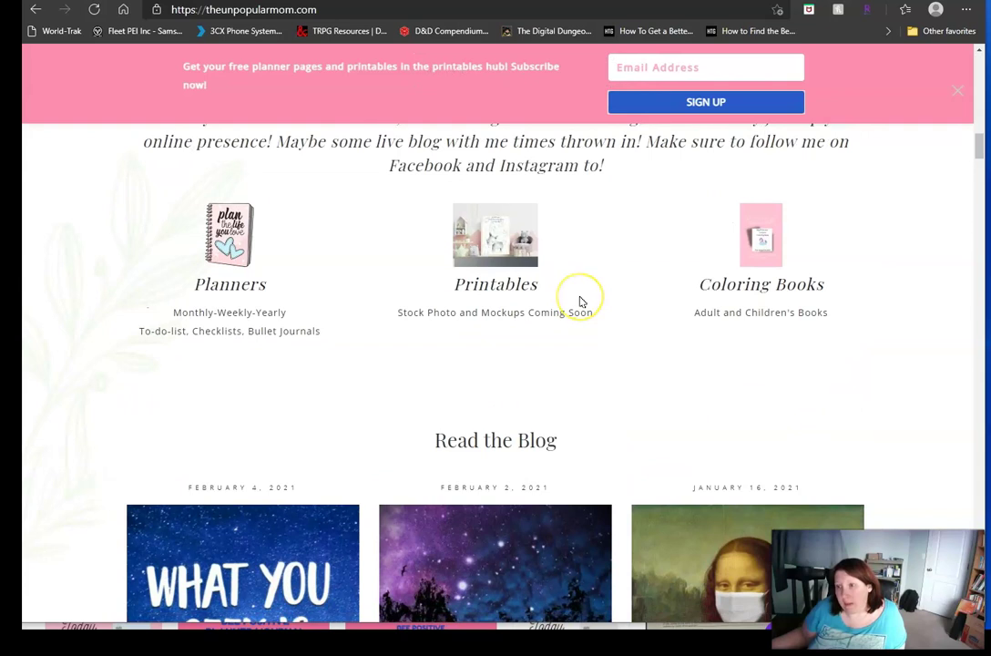
scroll(580, 301, up, 2)
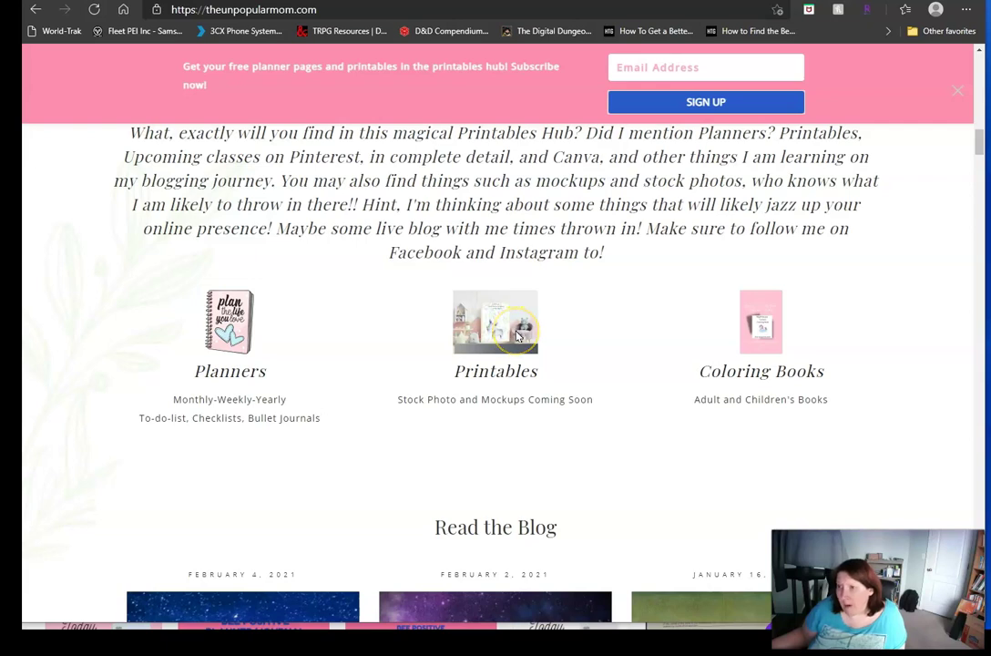
scroll(516, 334, down, 3)
scroll(514, 292, up, 5)
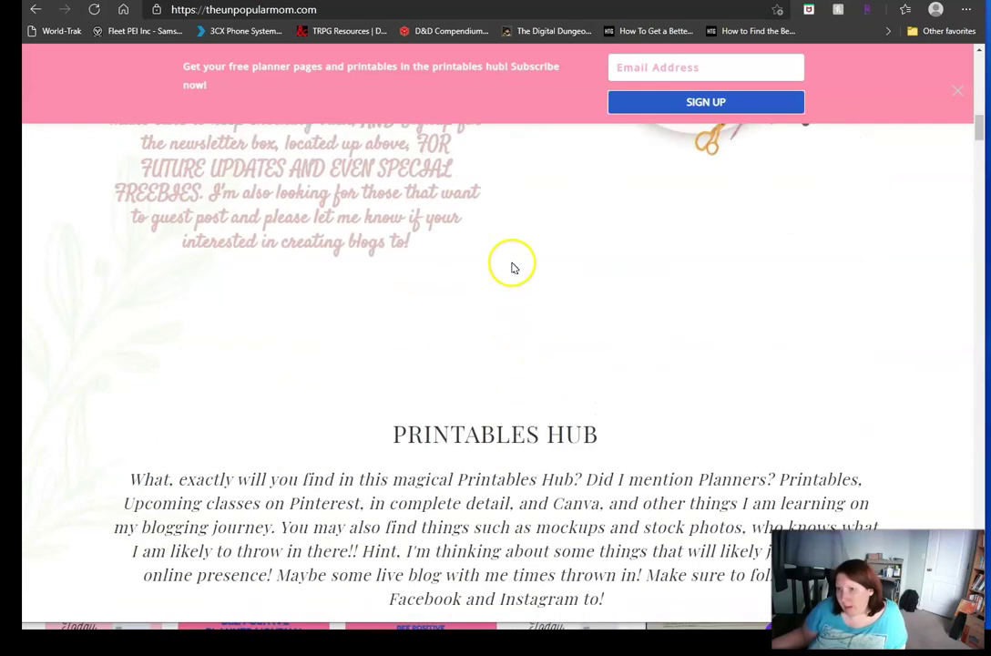
click(689, 71)
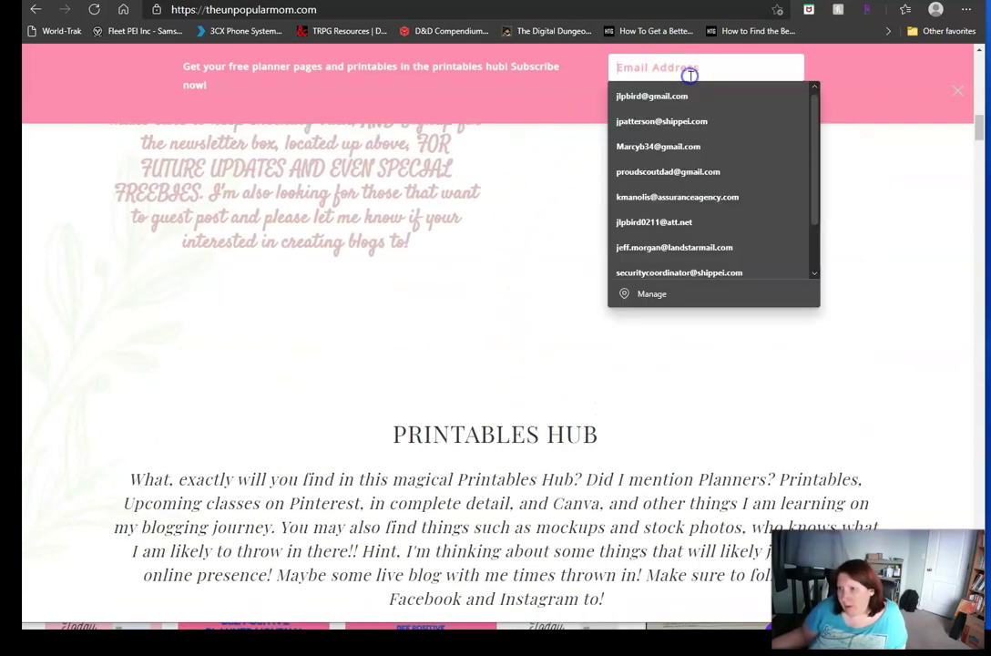
click(845, 100)
scroll(686, 73, up, 8)
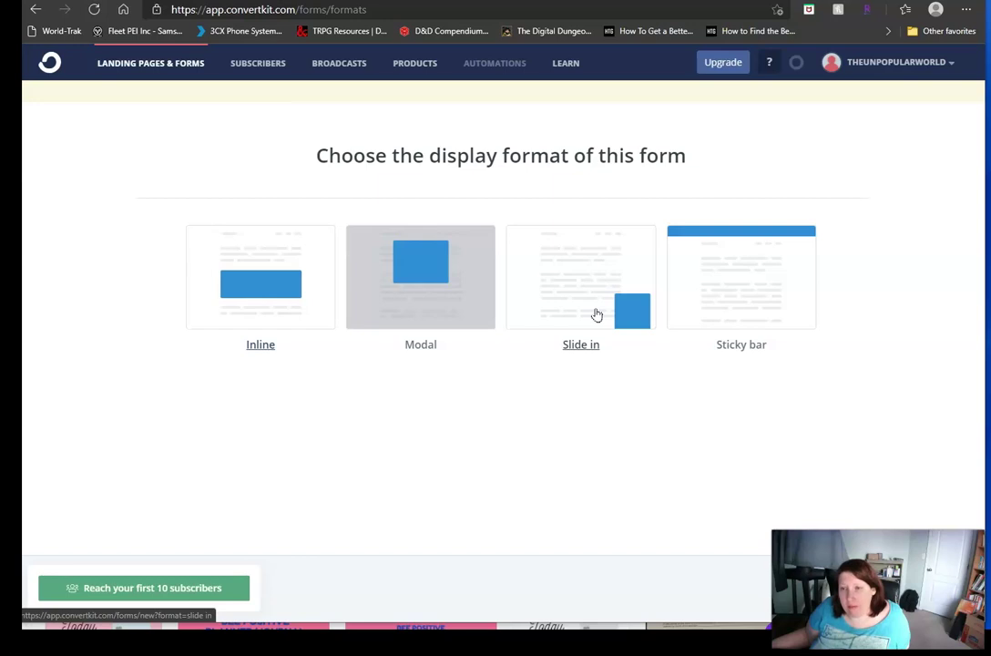
Choose the Inline display format and the Monterey template for the new ConvertKit form.
click(591, 296)
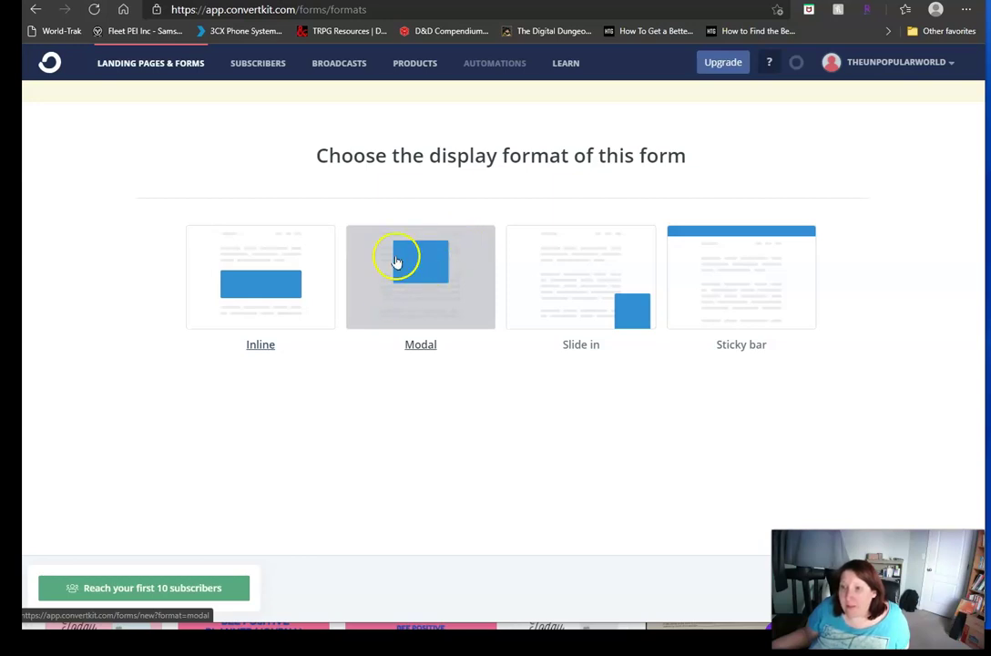
click(241, 284)
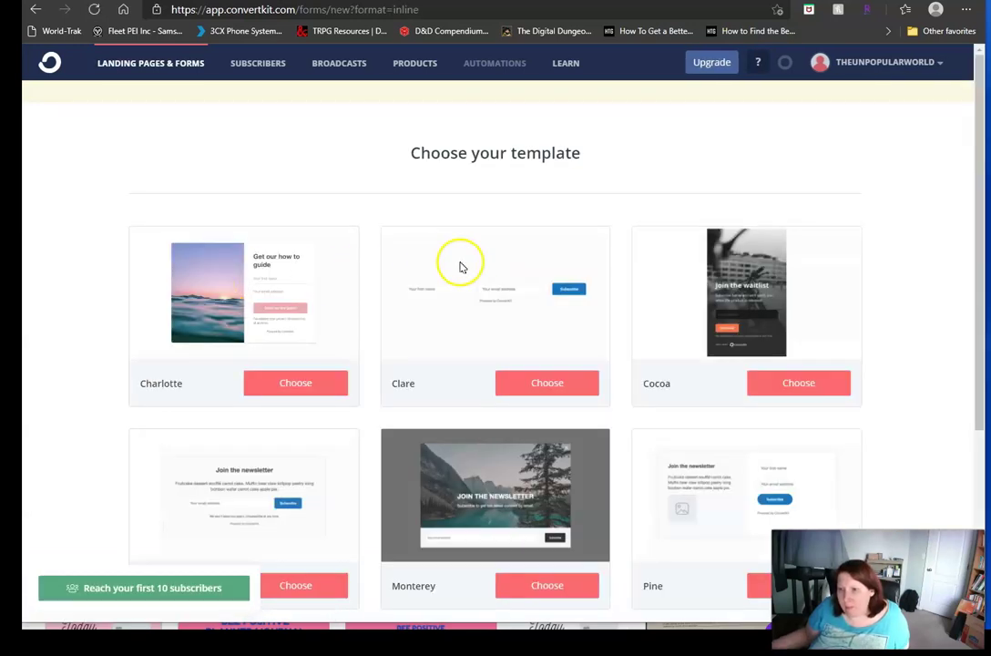
scroll(460, 267, down, 3)
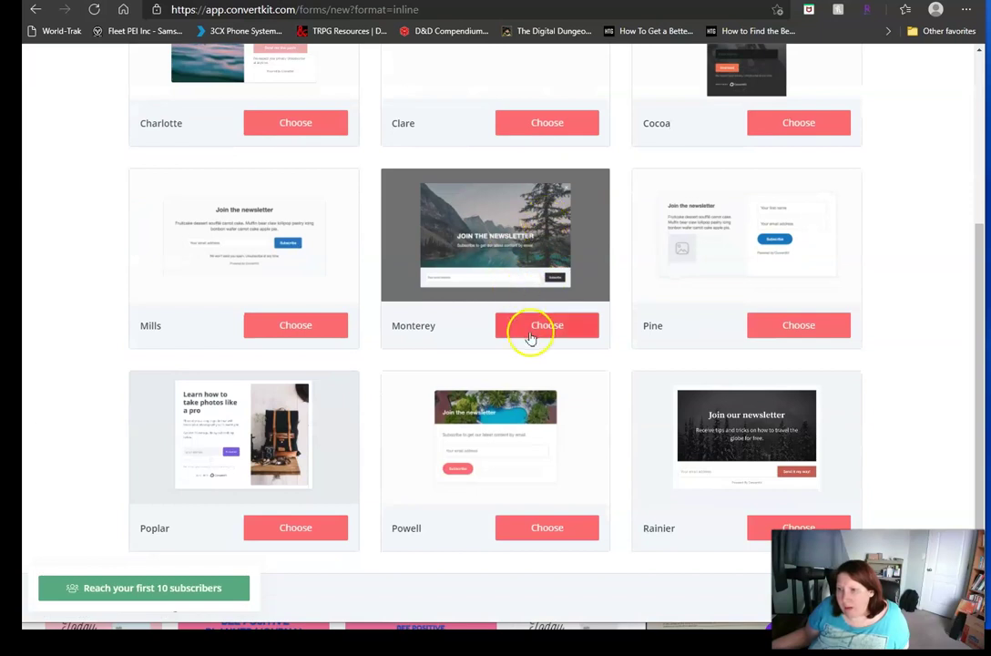
click(531, 337)
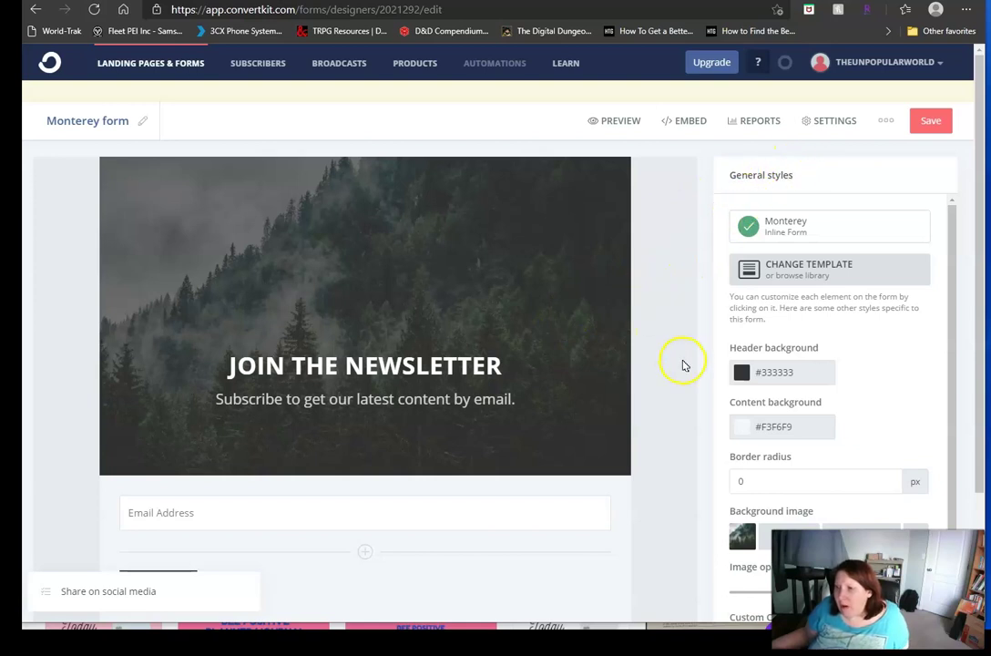
Switch to Canva and download only page 1 of the free adventure journal design as a JPG.
scroll(856, 519, down, 2)
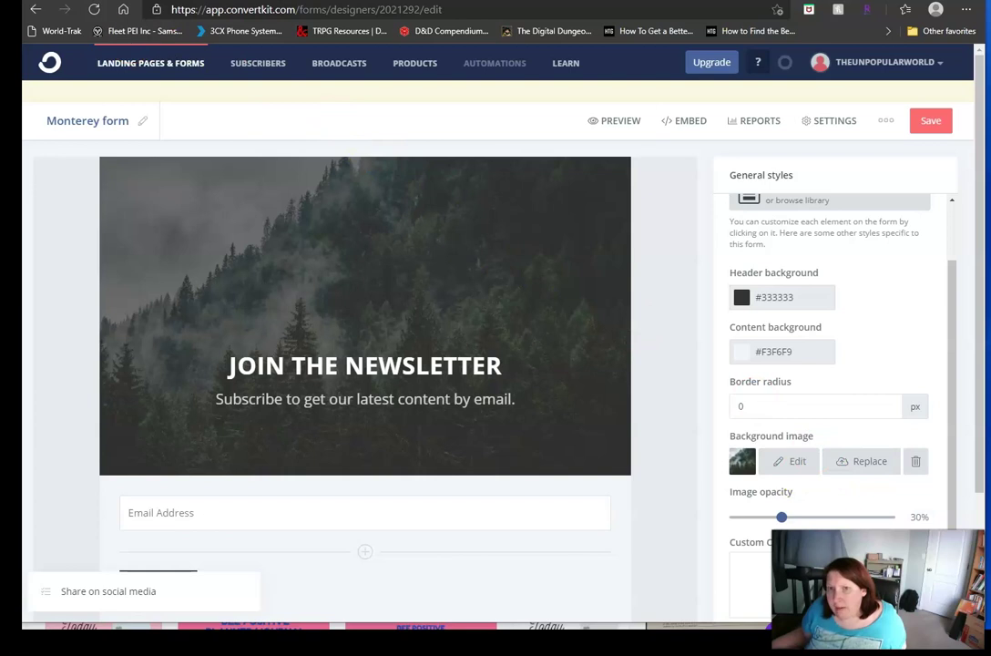
key(alt+Tab)
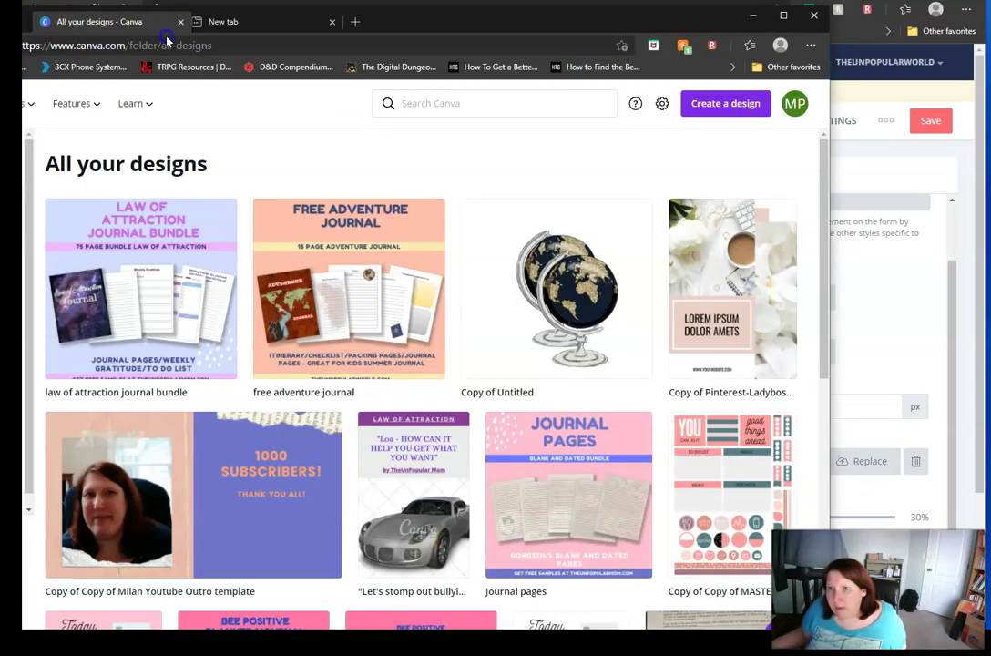
drag(102, 28, 403, 33)
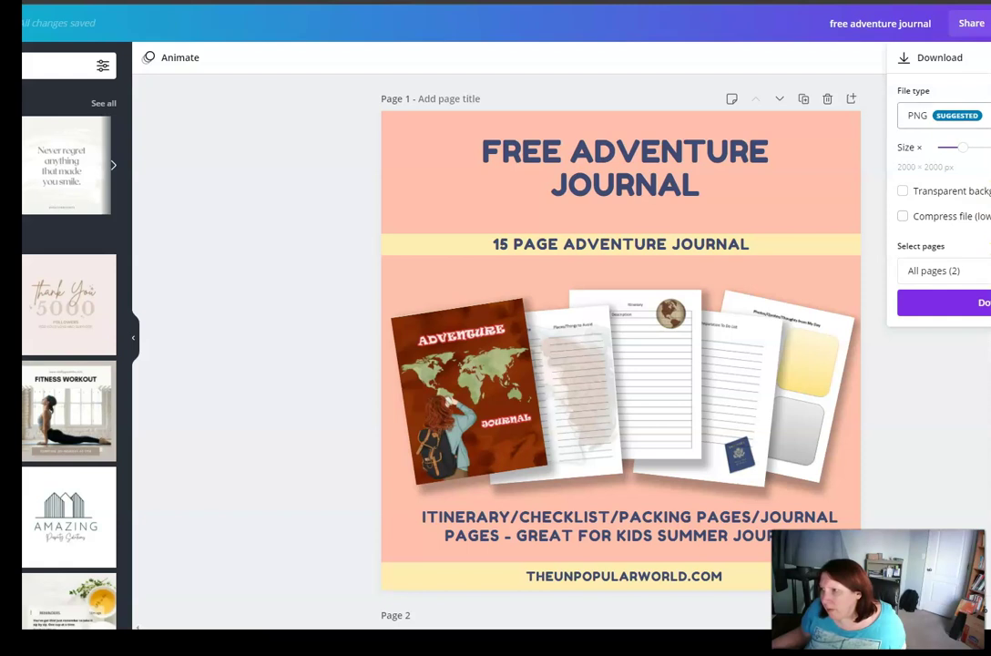
click(915, 155)
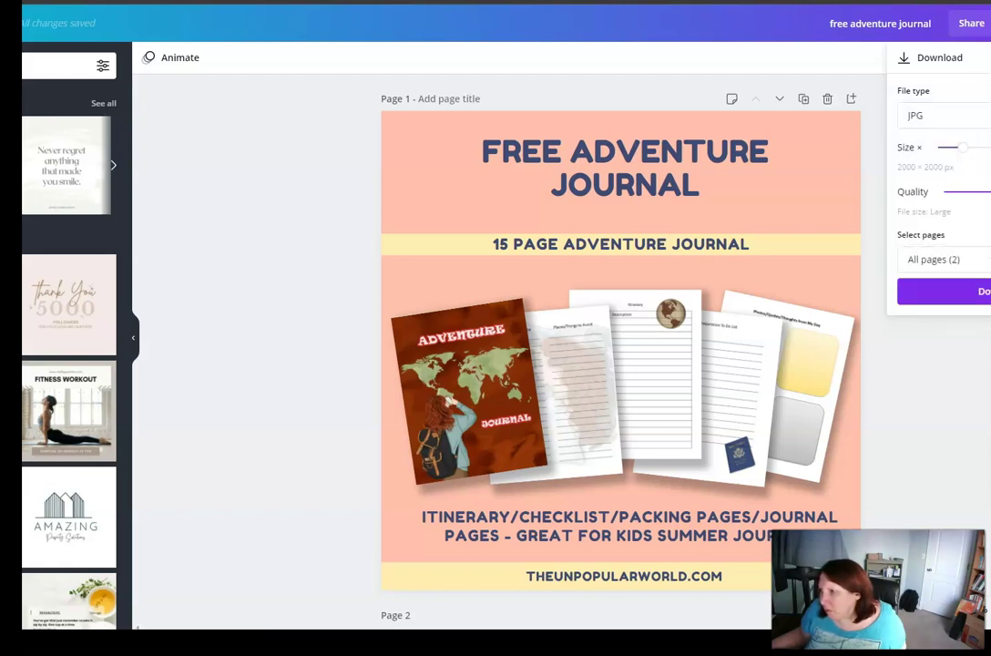
click(938, 260)
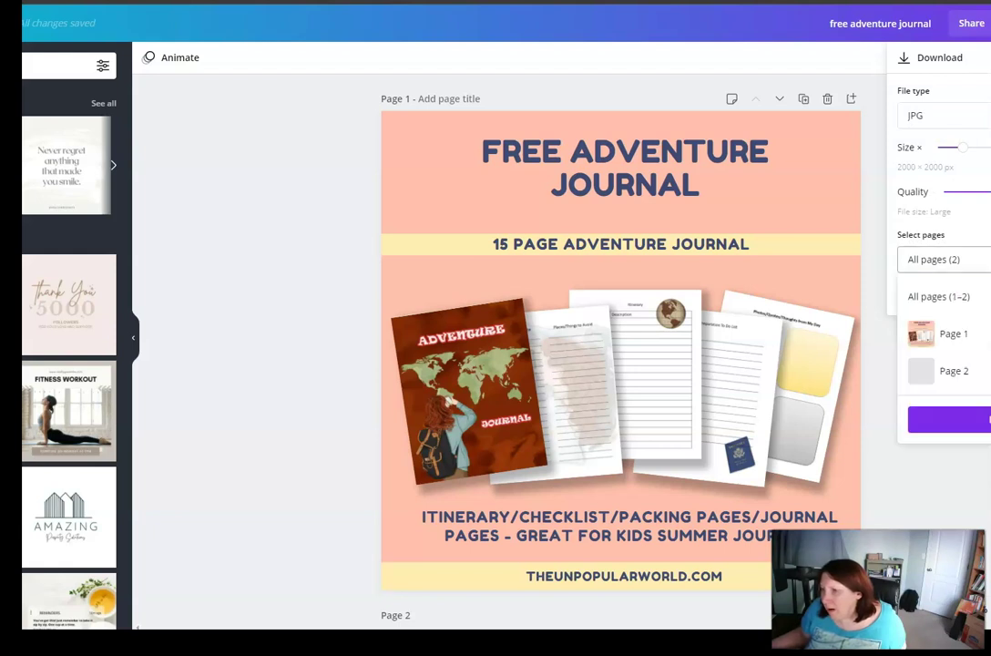
click(953, 333)
click(947, 418)
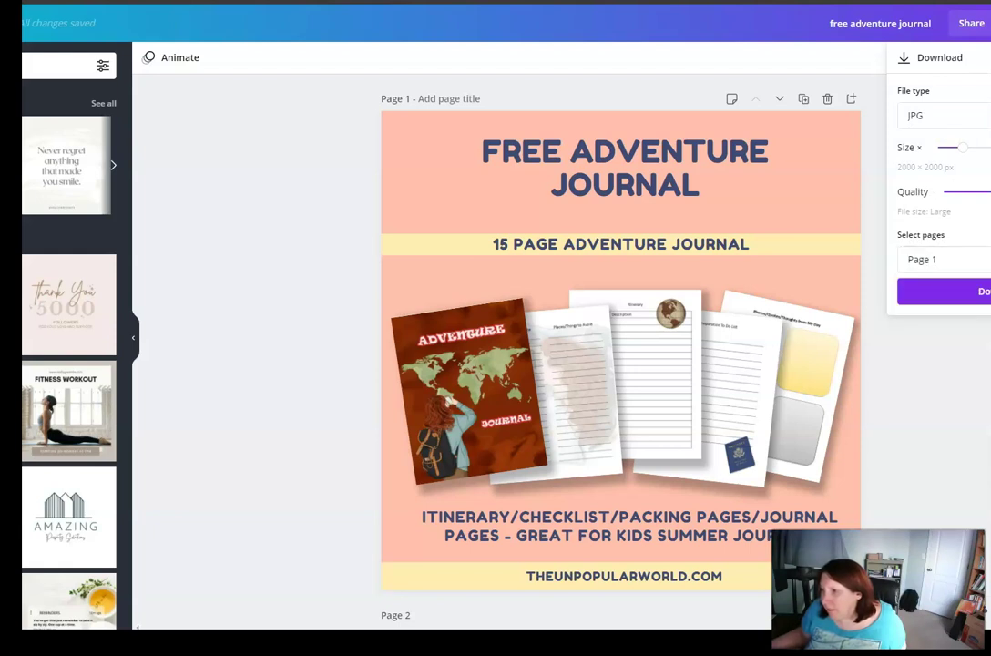
click(981, 291)
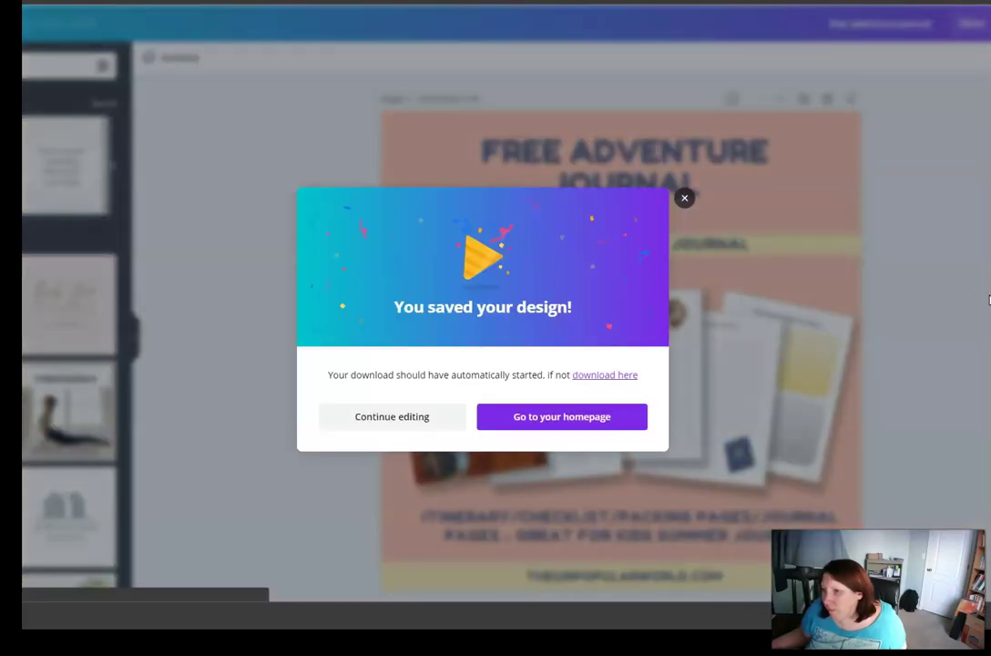
click(685, 183)
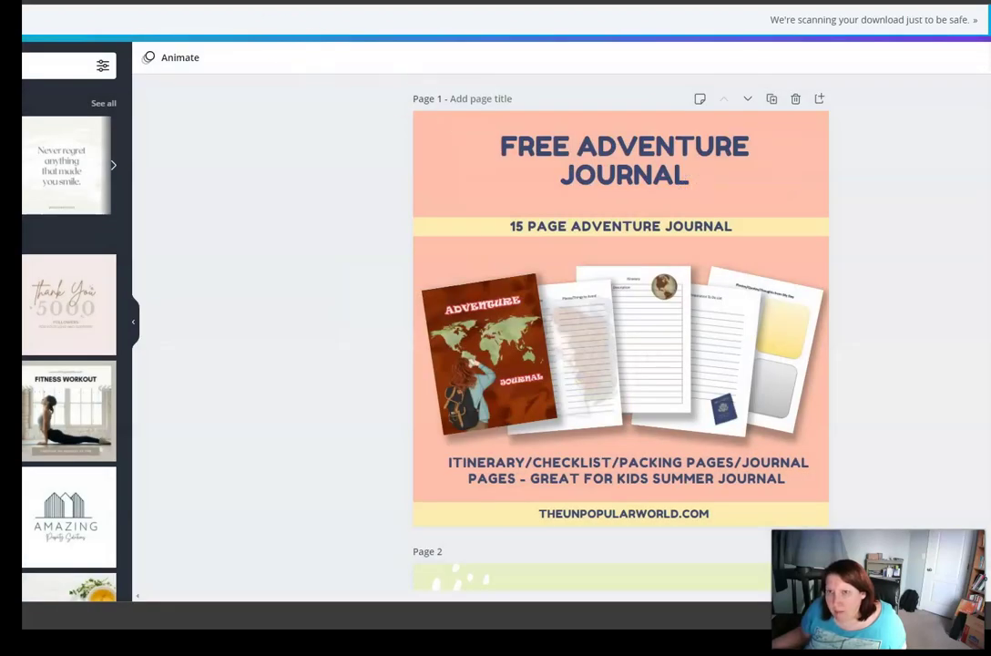
key(ctrl+t)
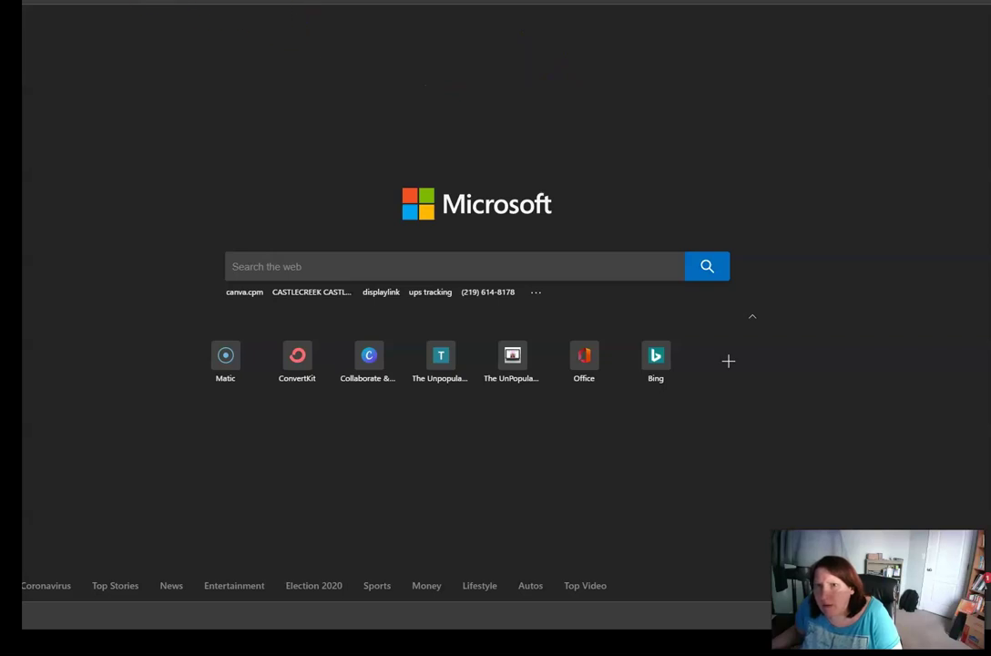
key(ctrl+Tab)
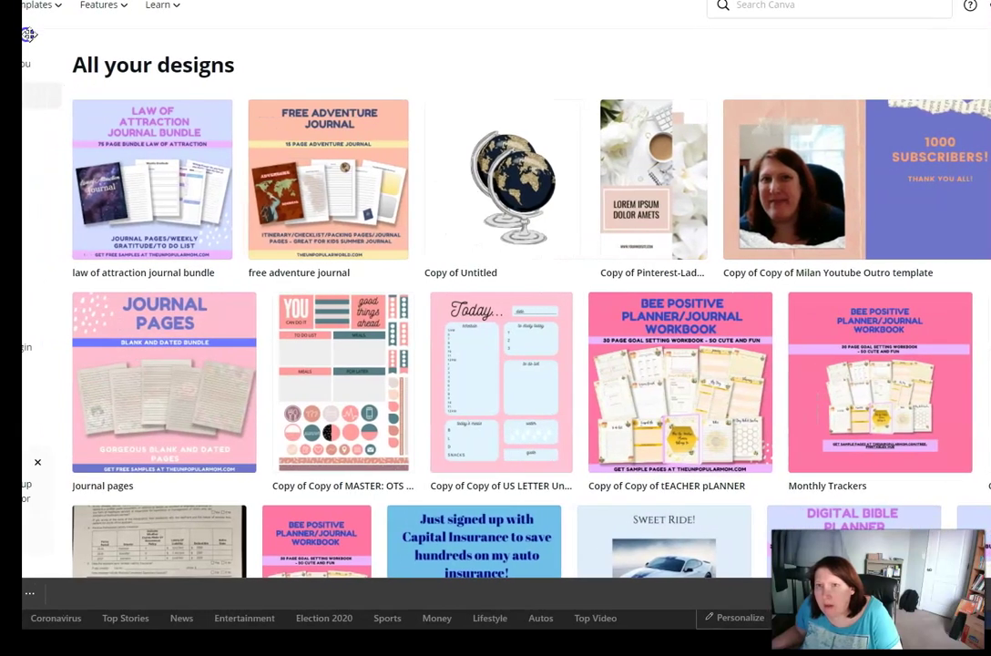
click(27, 27)
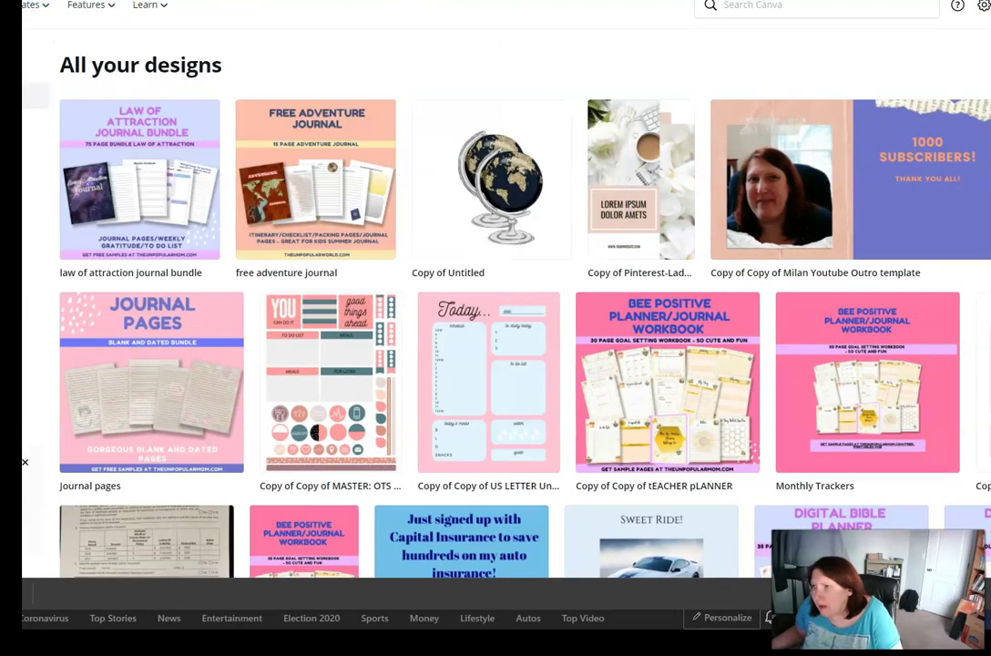
Switch back to the ConvertKit form and replace its background image with the free adventure journal JPG from the Downloads folder.
key(alt+Tab)
click(924, 71)
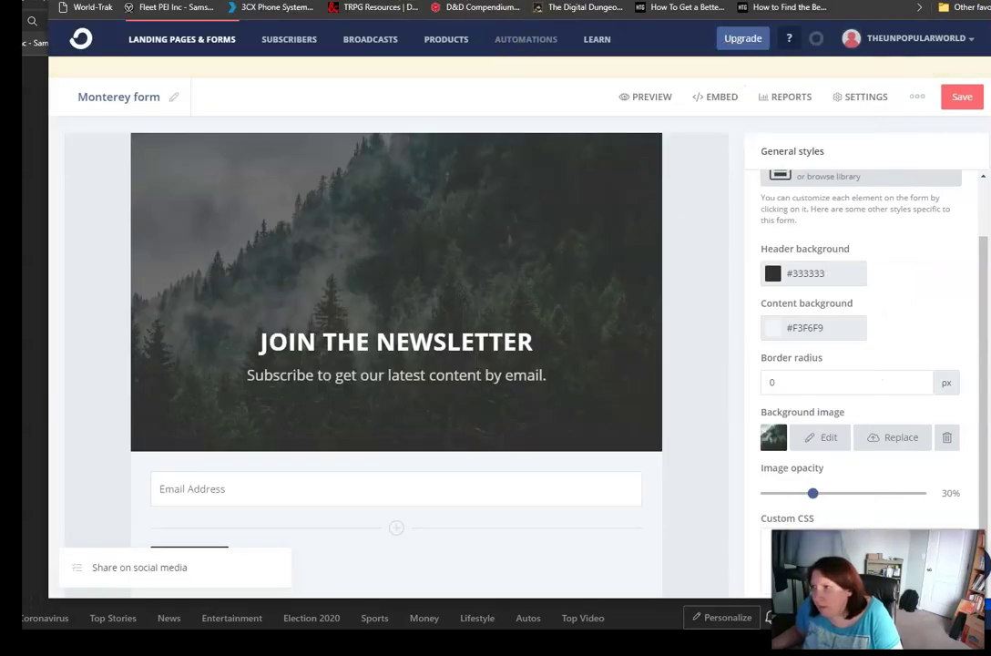
click(901, 438)
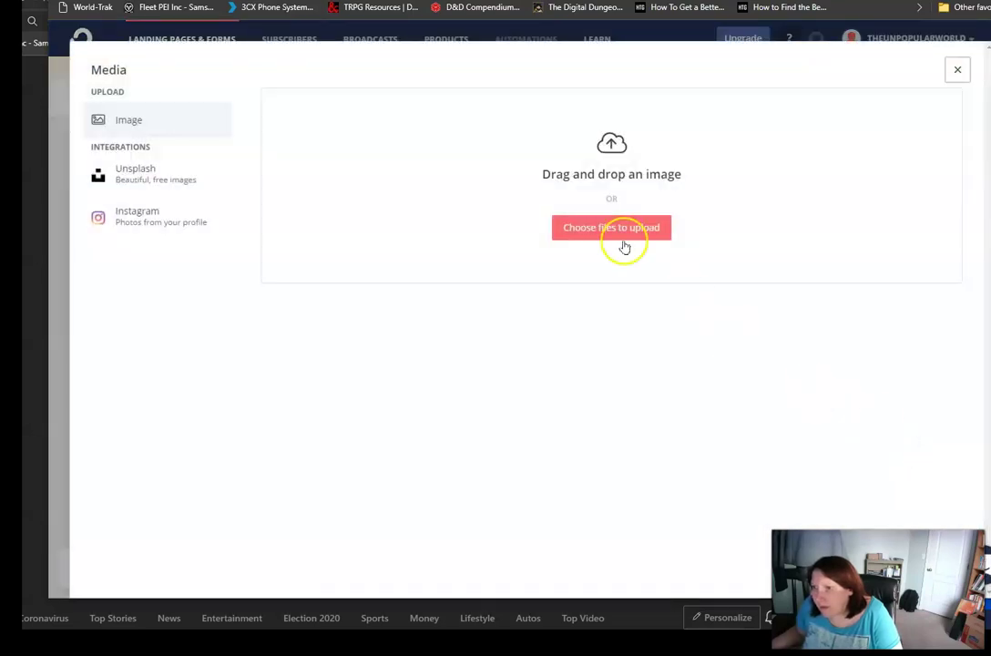
click(637, 238)
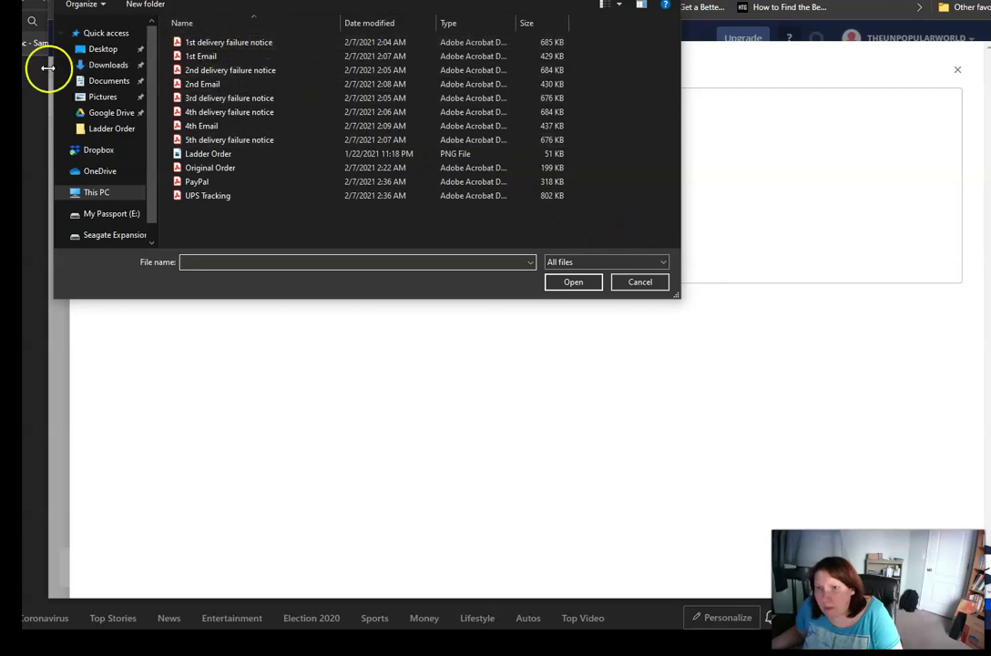
click(123, 65)
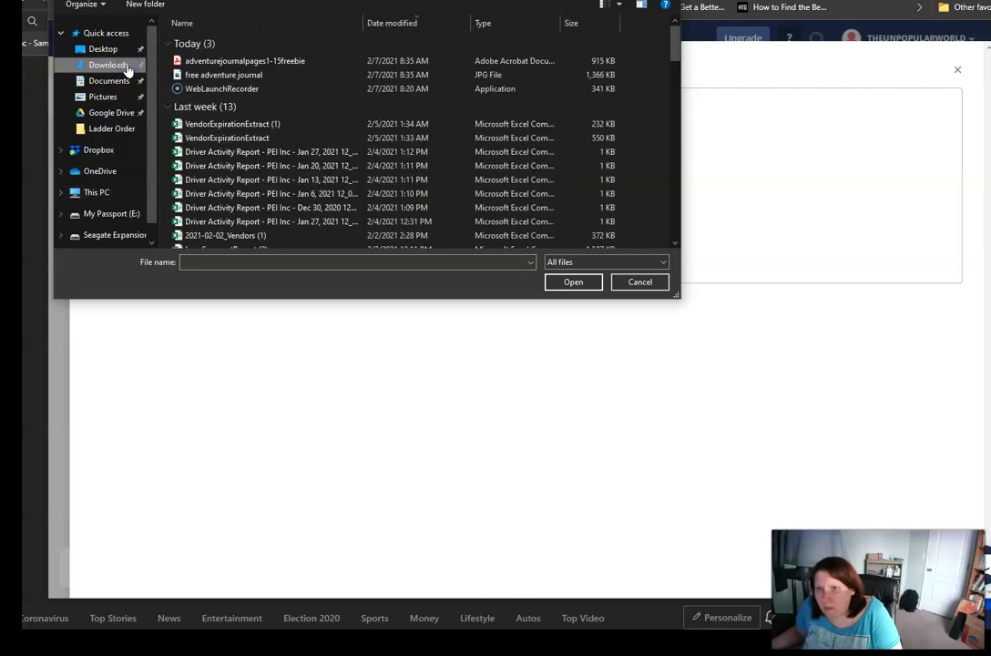
double_click(237, 74)
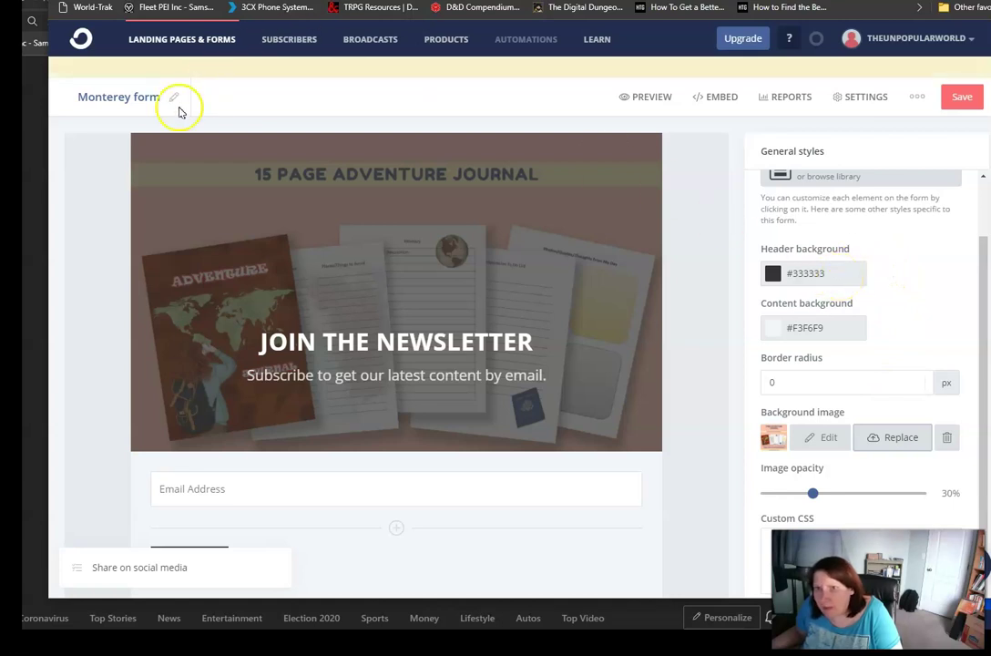
Switch to Canva and look up the background colour of page 1 in the free adventure journal design.
key(ctrl+n)
key(ctrl+w)
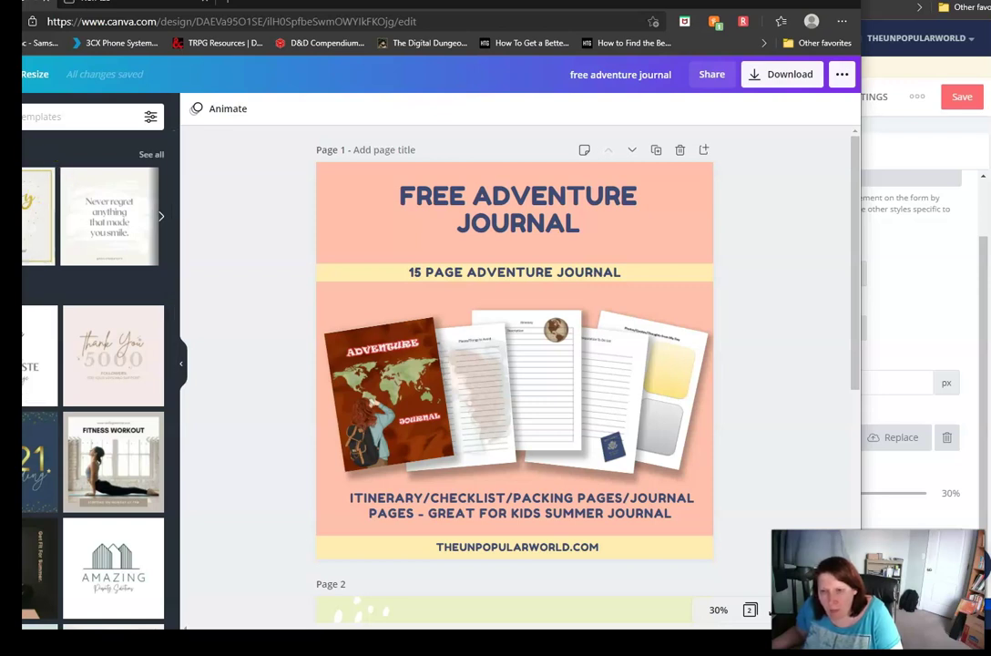
click(354, 203)
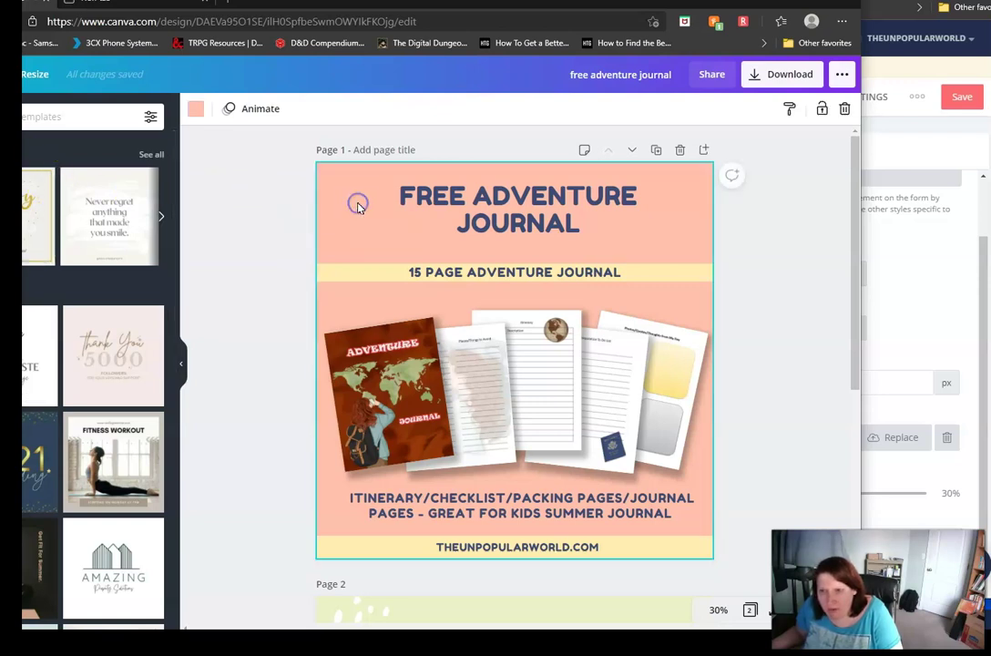
click(193, 108)
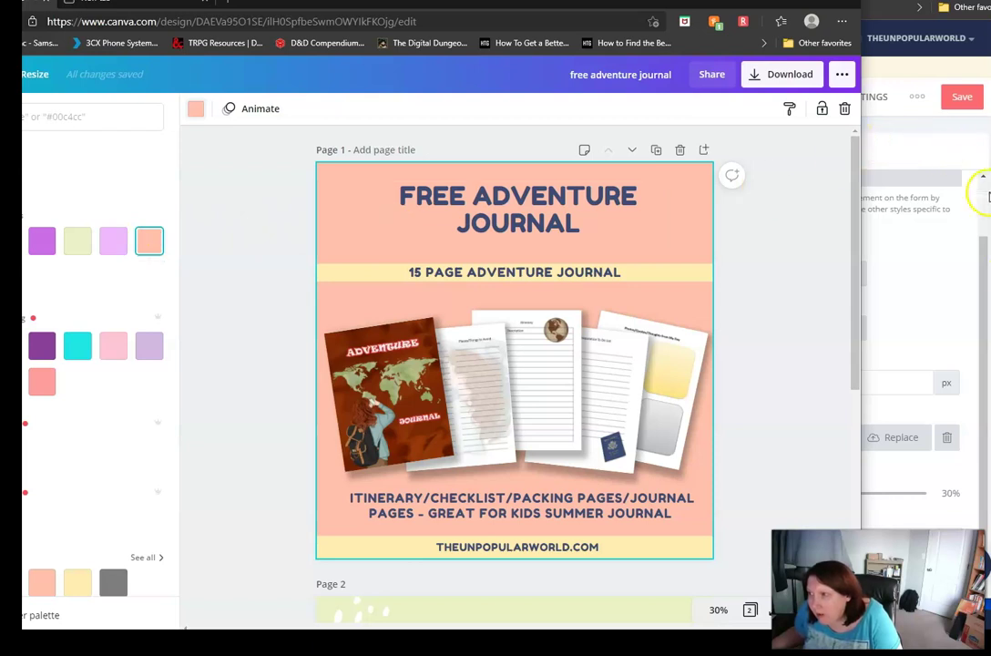
Switch back to the ConvertKit form and set its header background colour to #FEC0AB.
click(983, 275)
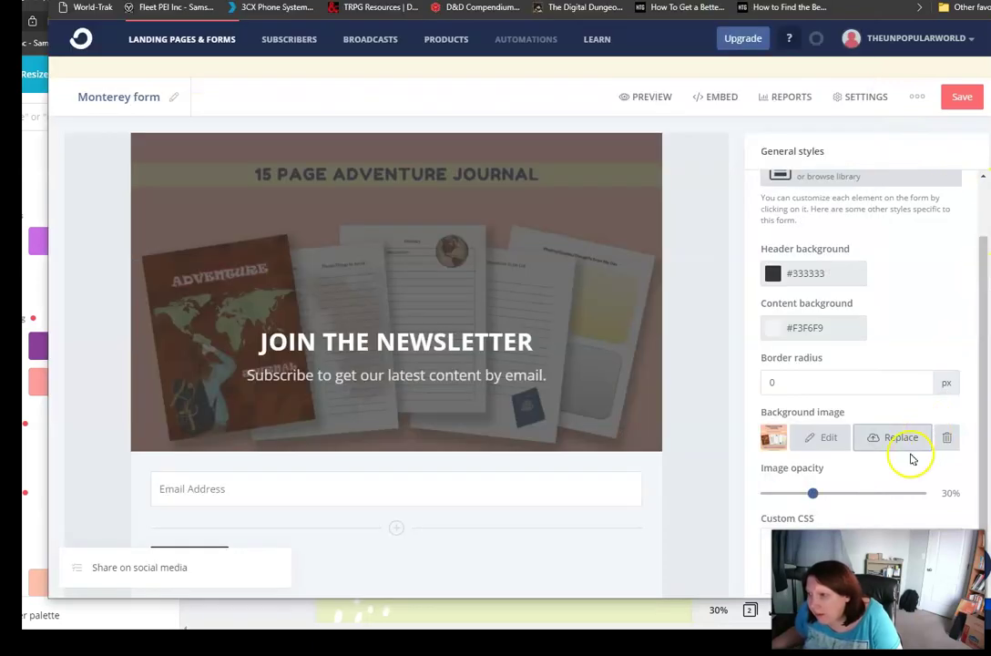
click(842, 276)
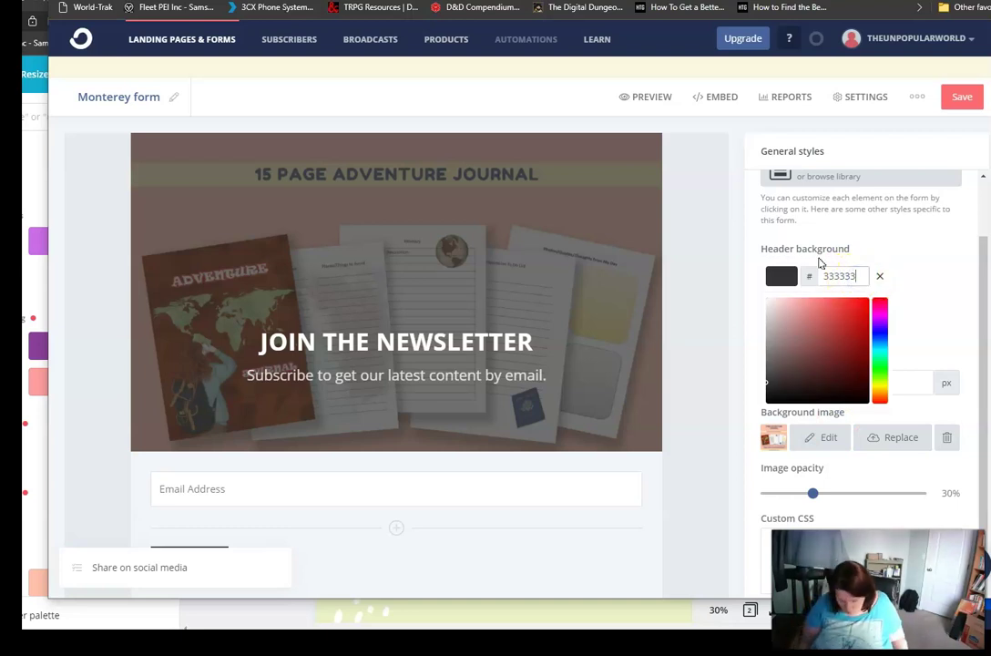
key(BackSpace)
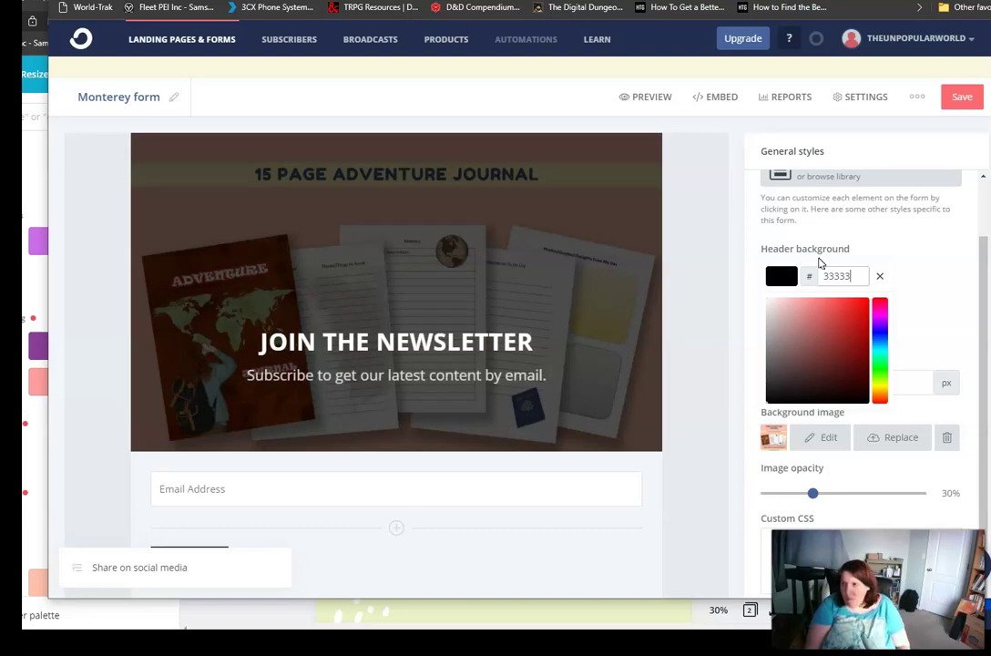
text(fec0ab)
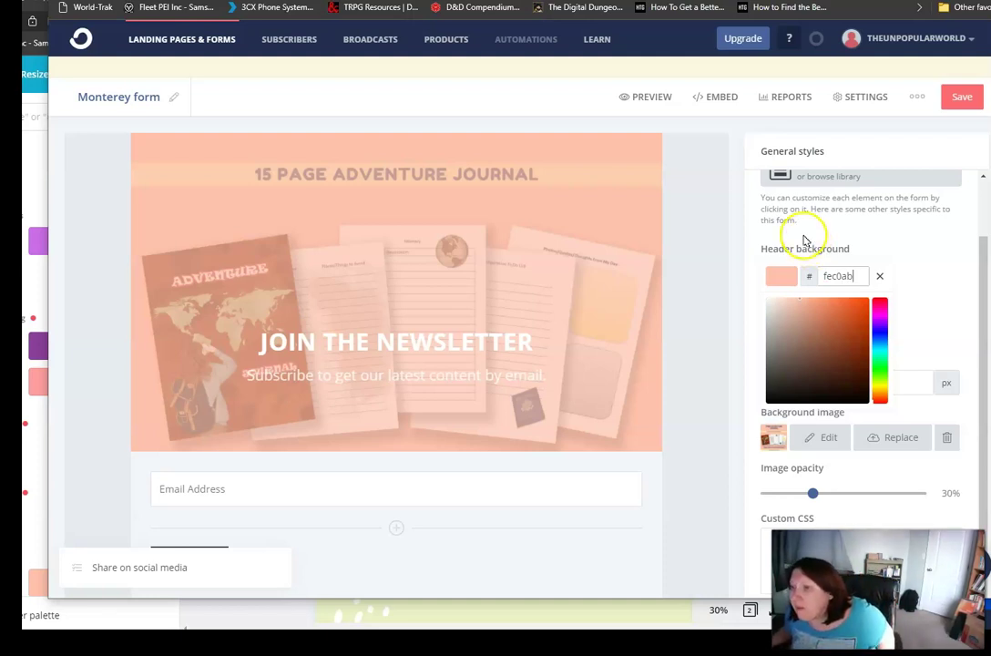
scroll(582, 314, down, 2)
scroll(579, 315, up, 2)
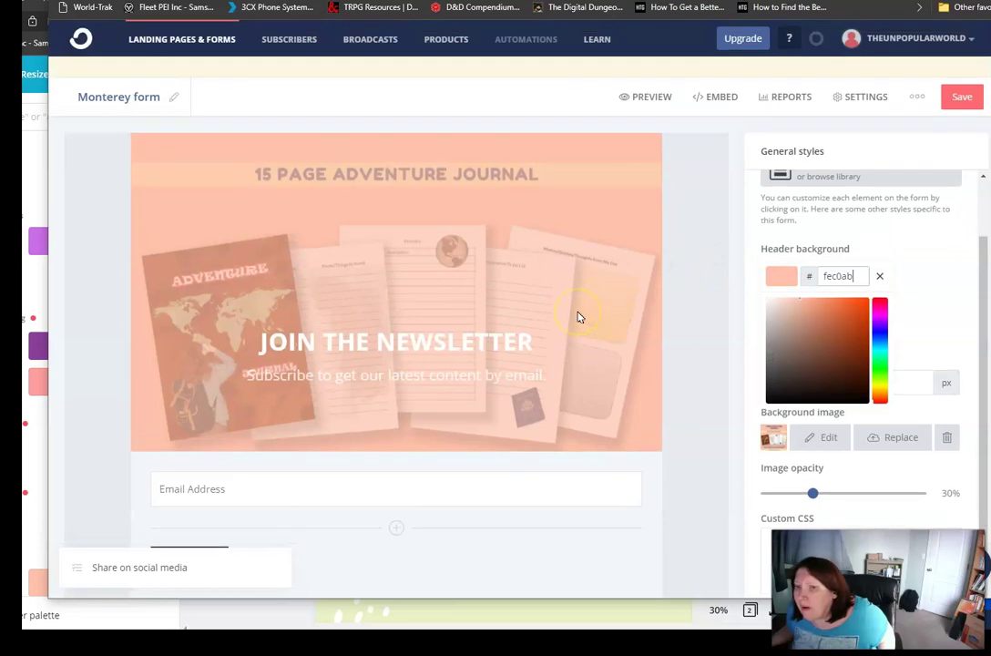
Lighten the header background colour to #FFD4C8 and raise the background image's opacity to 63%.
drag(795, 309, 805, 288)
right_click(805, 297)
click(796, 301)
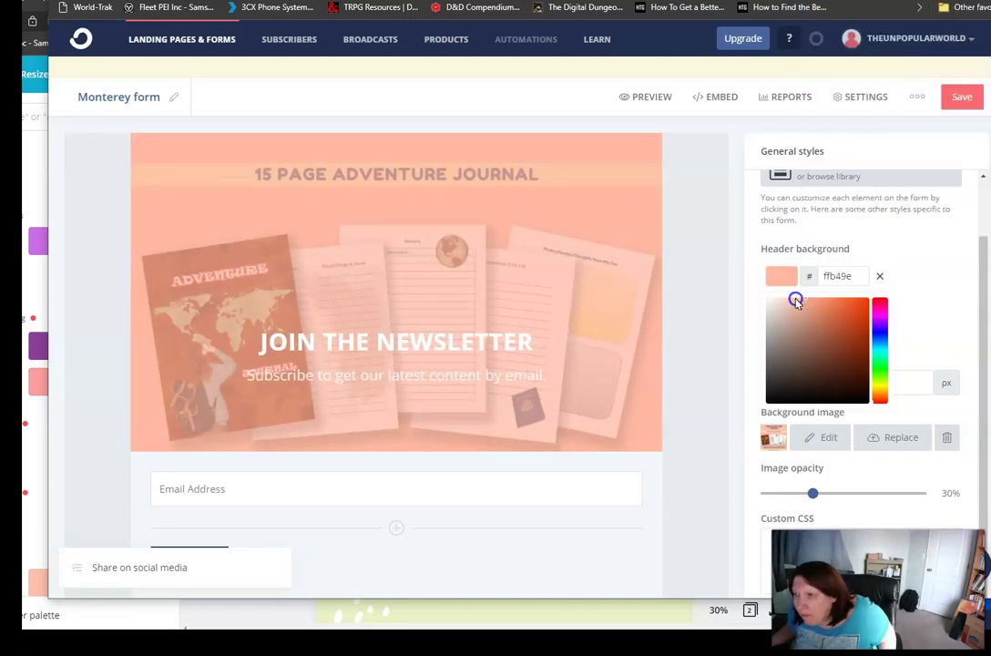
click(790, 303)
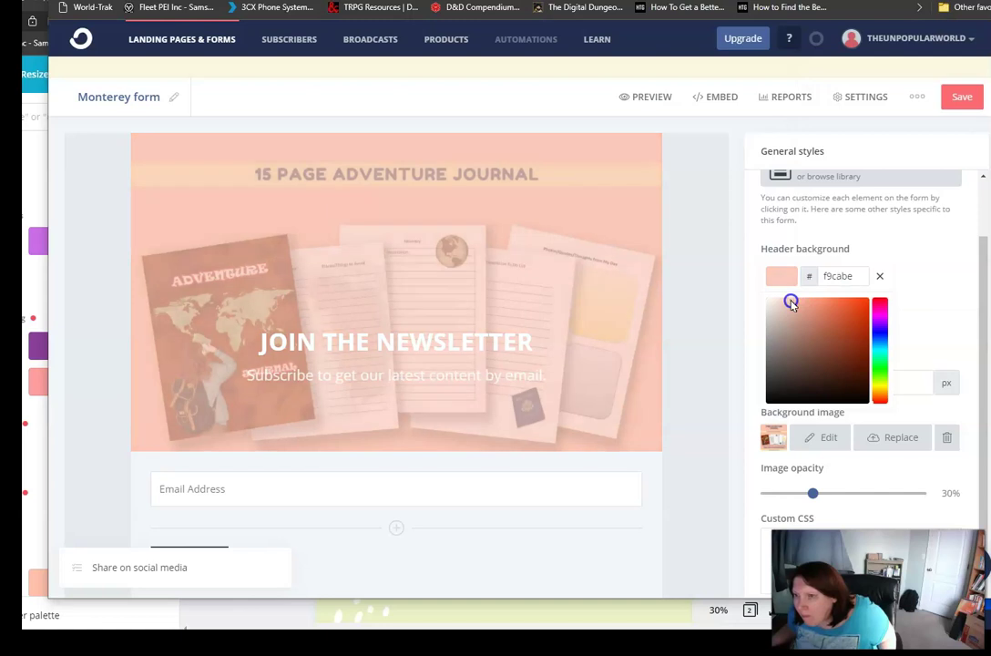
mouse_move(790, 302)
mouse_down()
mouse_move(769, 294)
mouse_move(789, 293)
mouse_up()
click(814, 493)
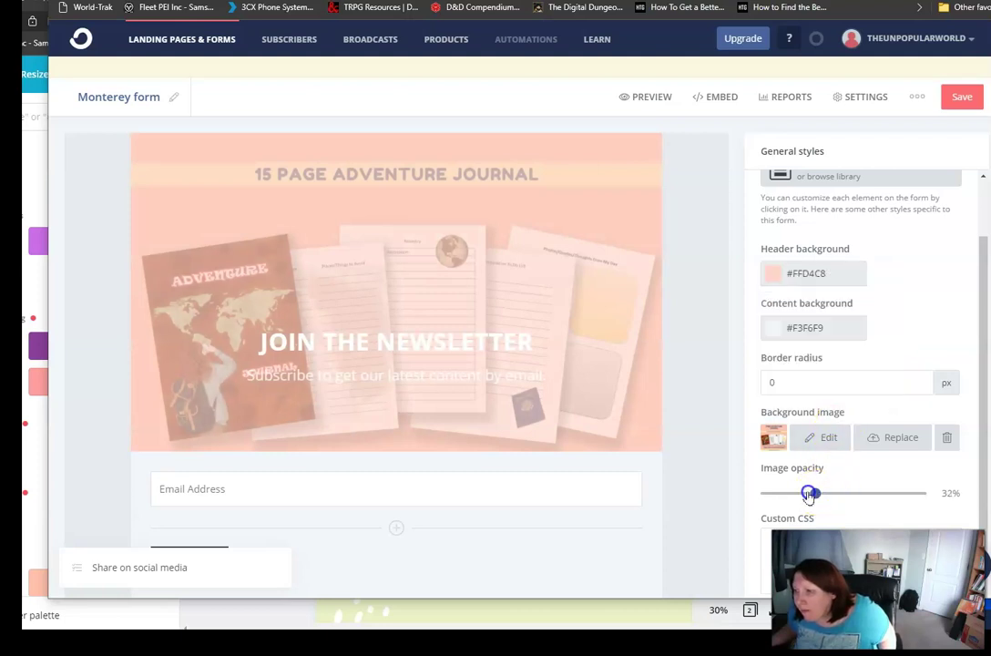
drag(800, 494, 865, 492)
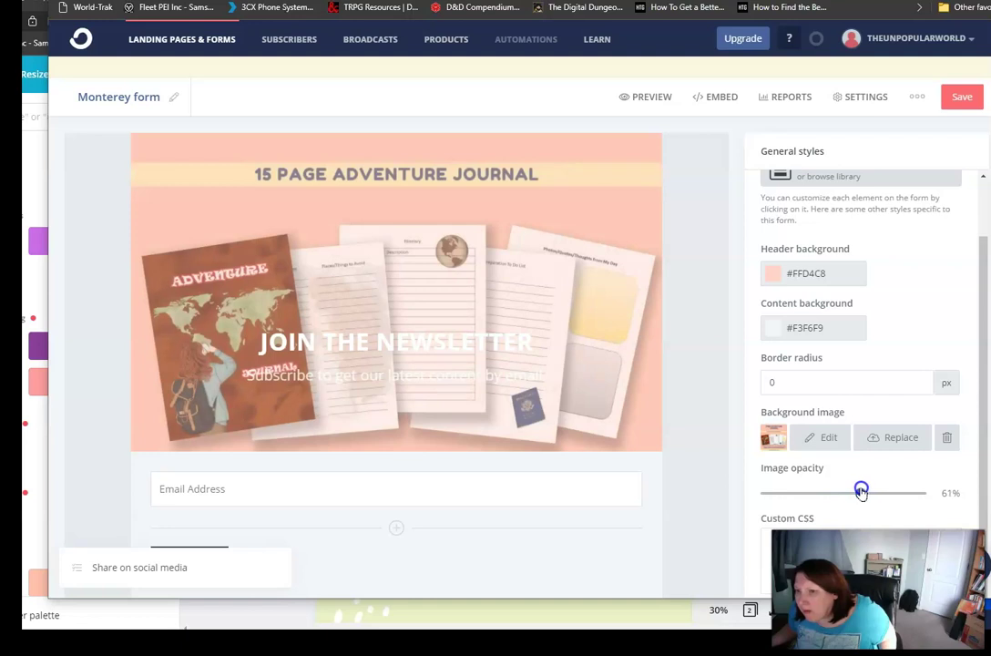
Try lavender, beige and gold shades for the form's content background, ending on #ECC551.
click(834, 331)
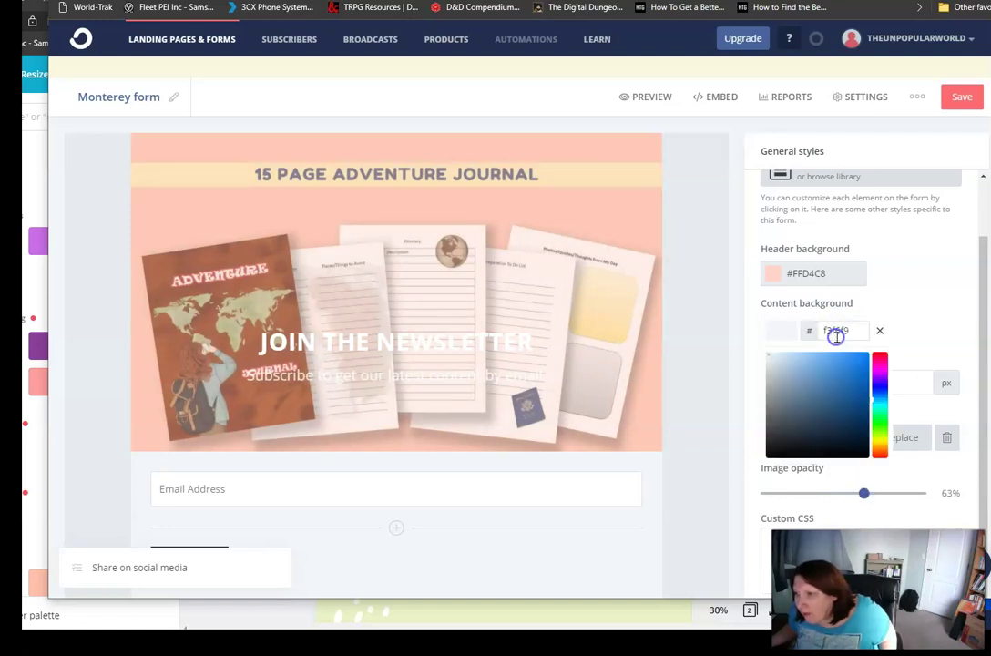
right_click(878, 381)
click(881, 389)
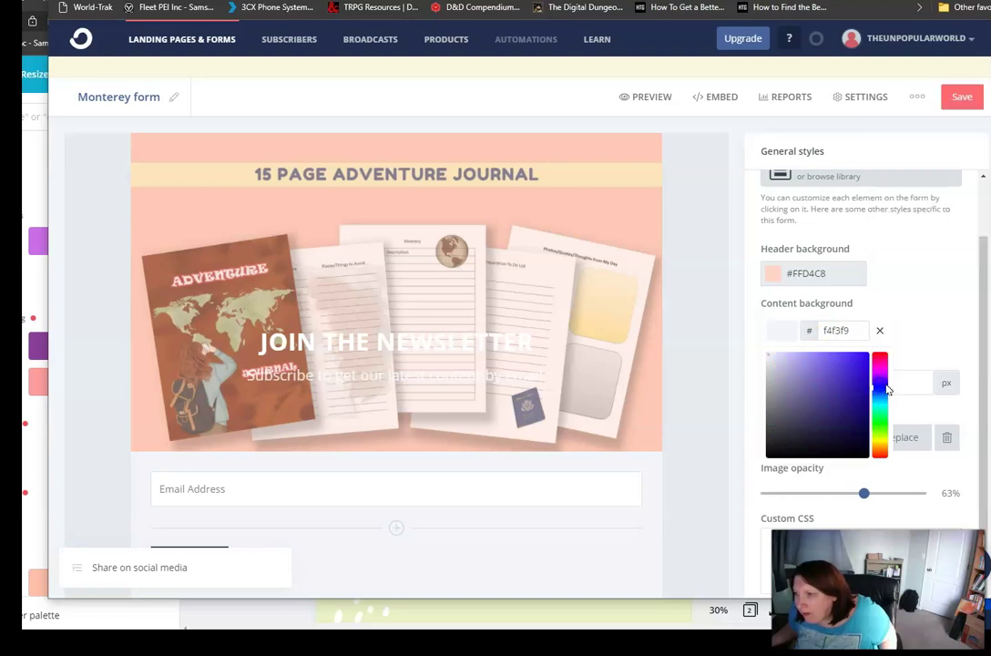
mouse_move(892, 389)
mouse_down()
mouse_move(878, 382)
mouse_move(882, 389)
mouse_up()
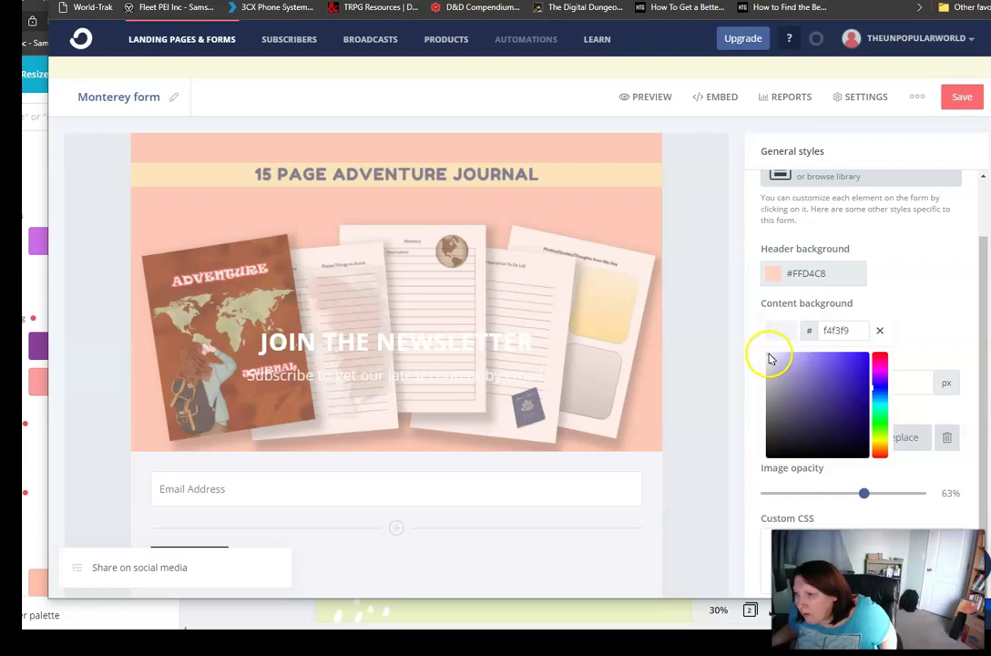
mouse_move(768, 354)
mouse_down()
mouse_move(855, 359)
mouse_move(781, 365)
mouse_up()
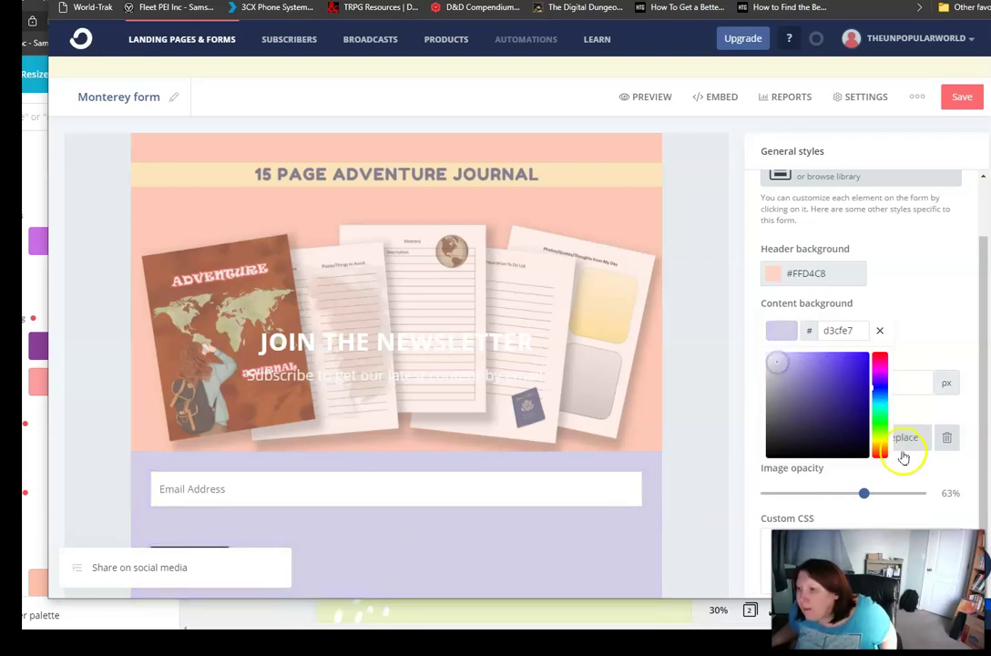
drag(874, 434, 878, 446)
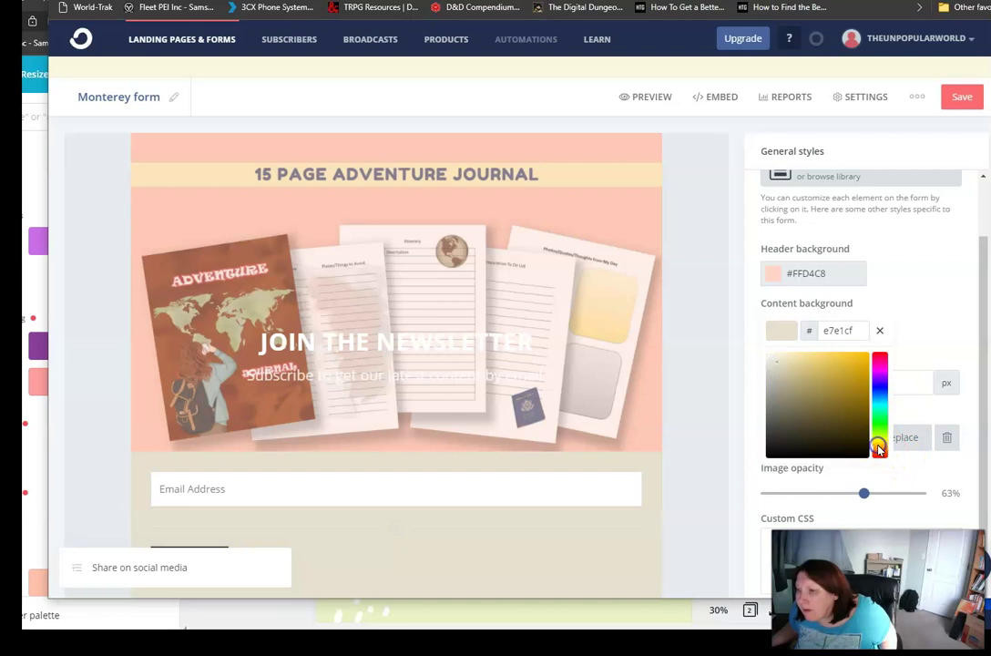
click(833, 359)
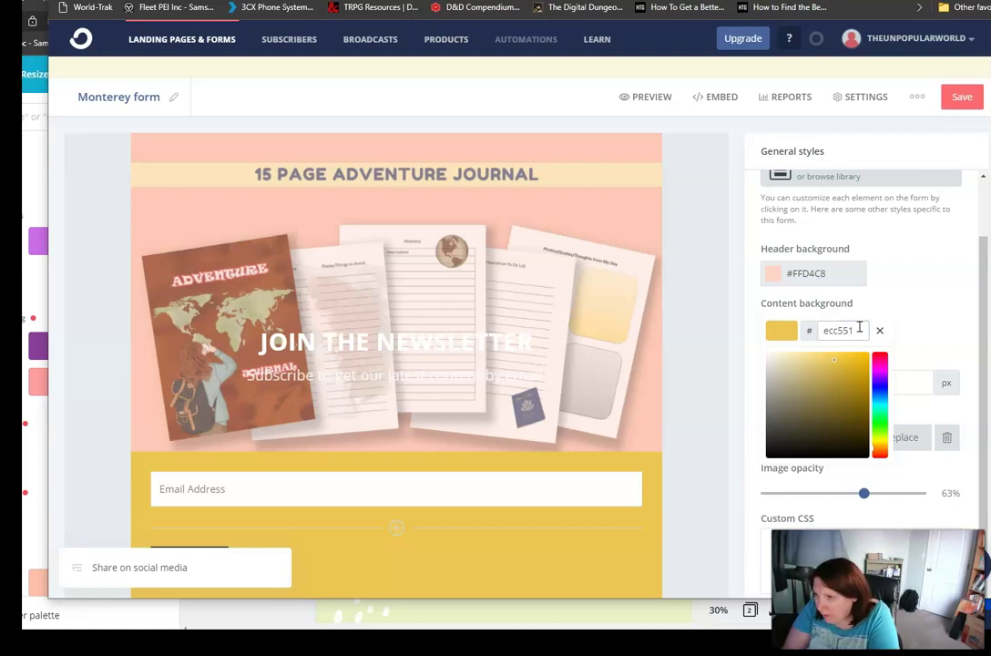
Set the form's content background colour to #FFD4C8, the same as the header background.
scroll(859, 325, up, 2)
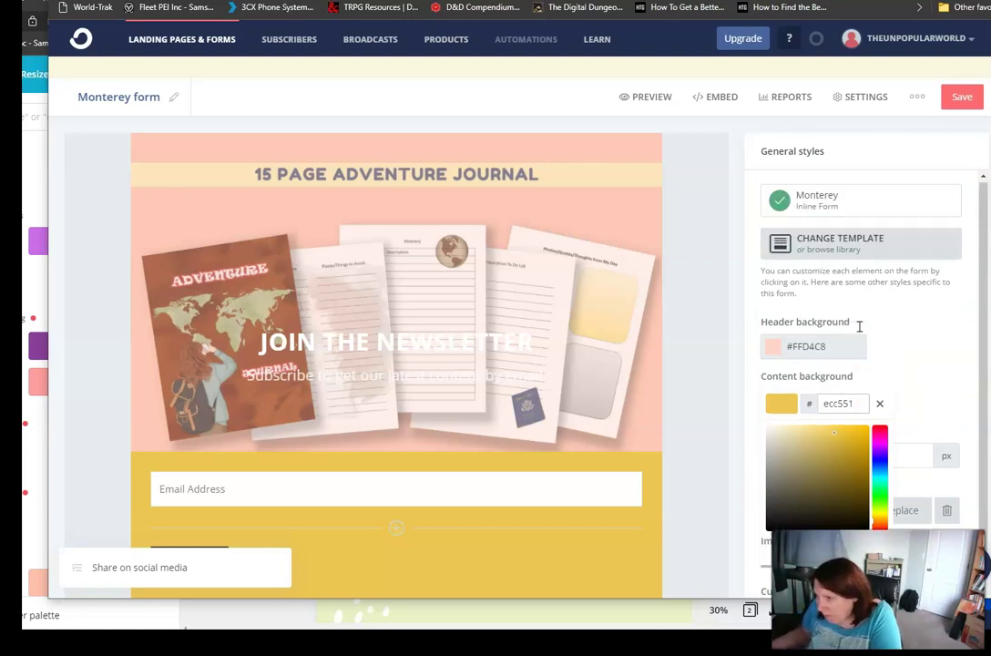
click(878, 404)
click(818, 406)
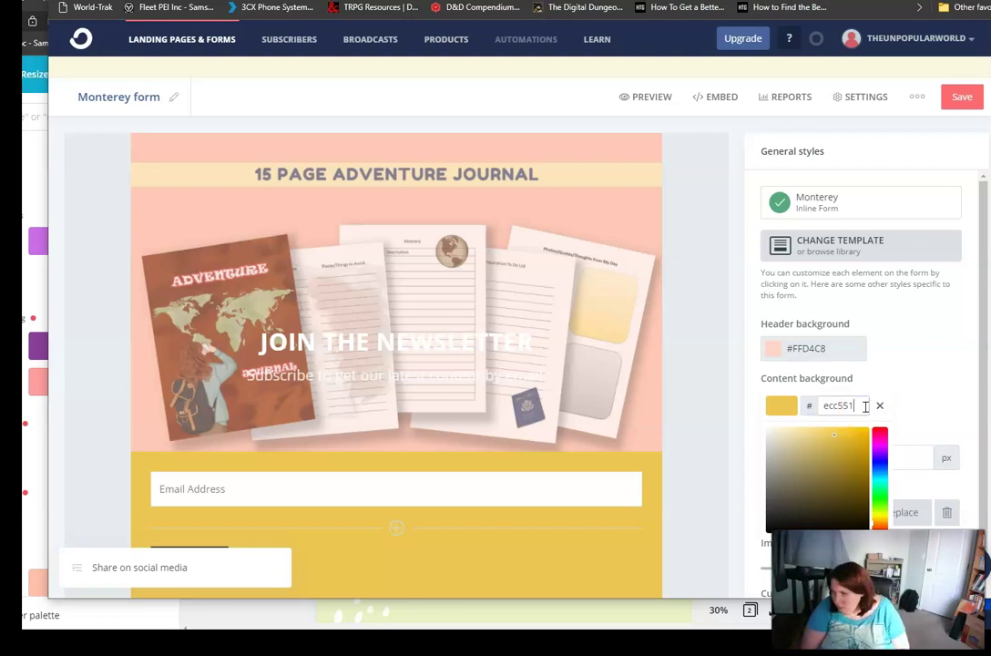
key(BackSpace)
key(BackSpace)
key(BackSpace)
key(BackSpace)
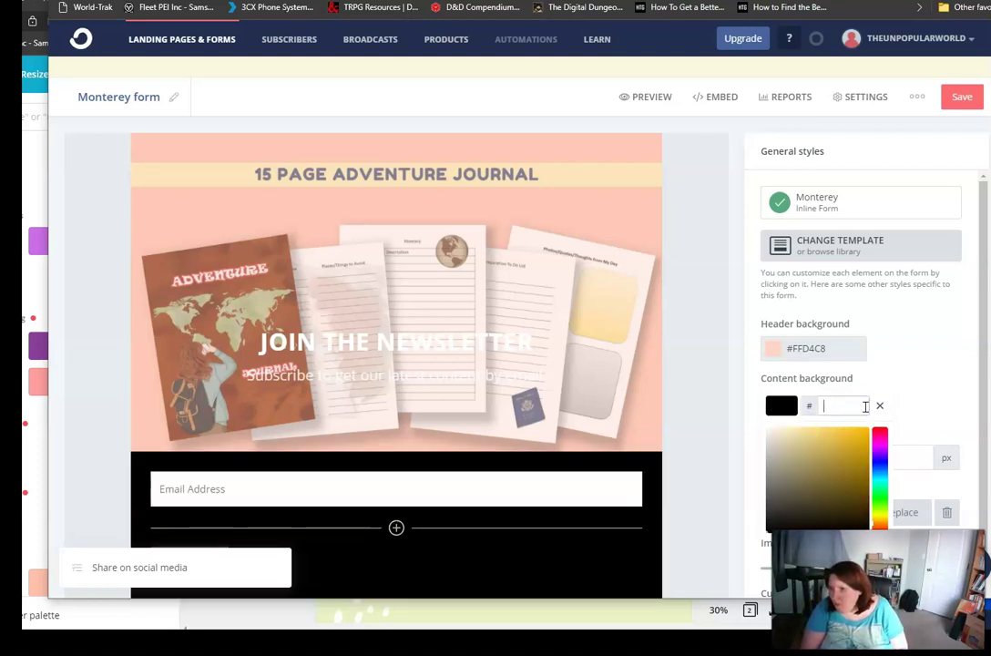
text(ffd)
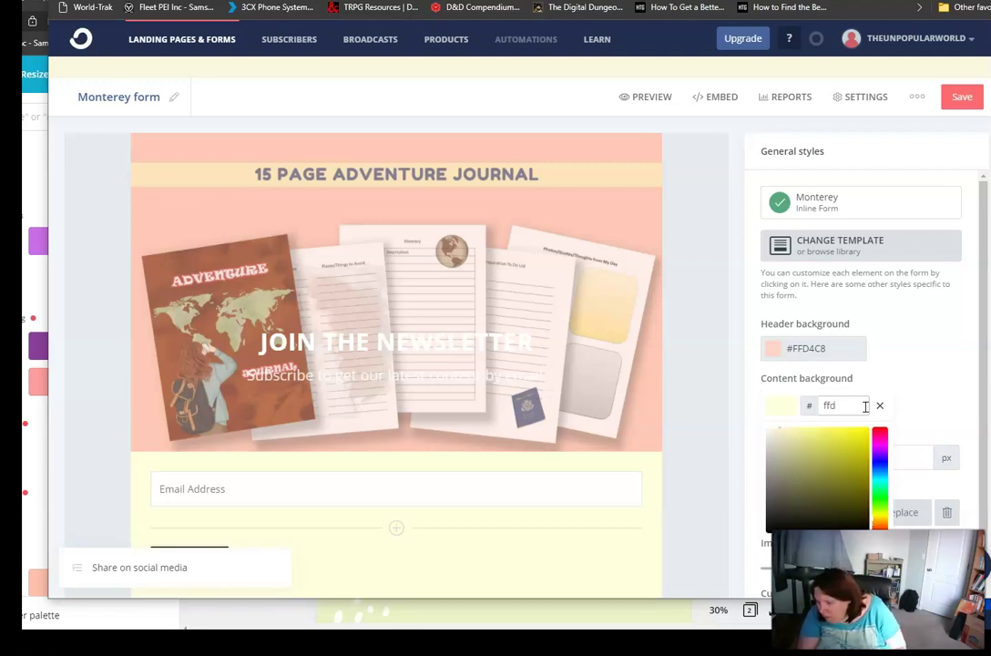
text(4c)
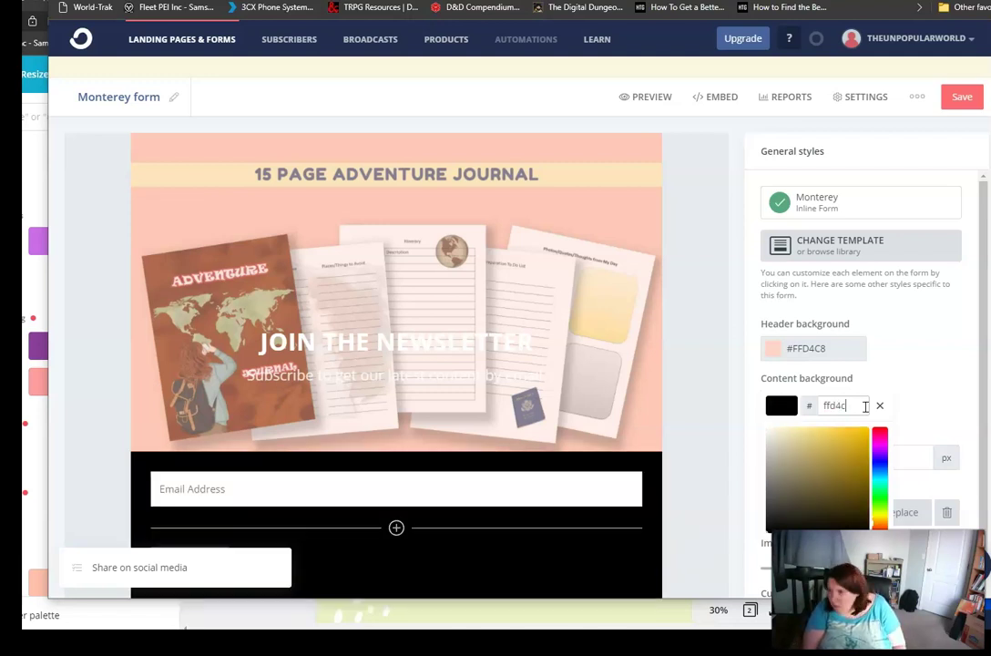
text(8)
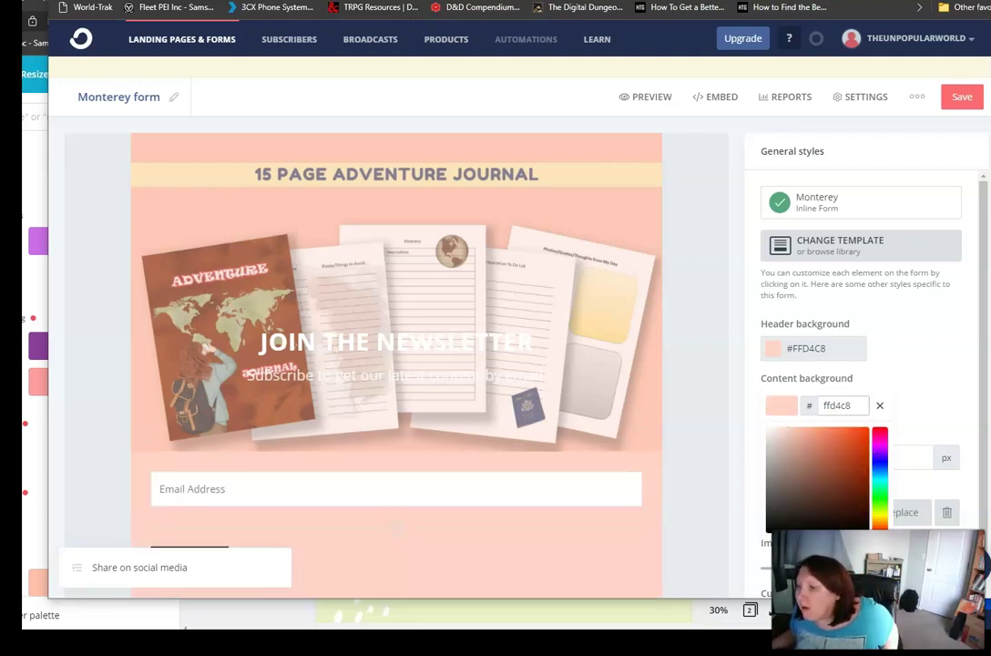
key(Return)
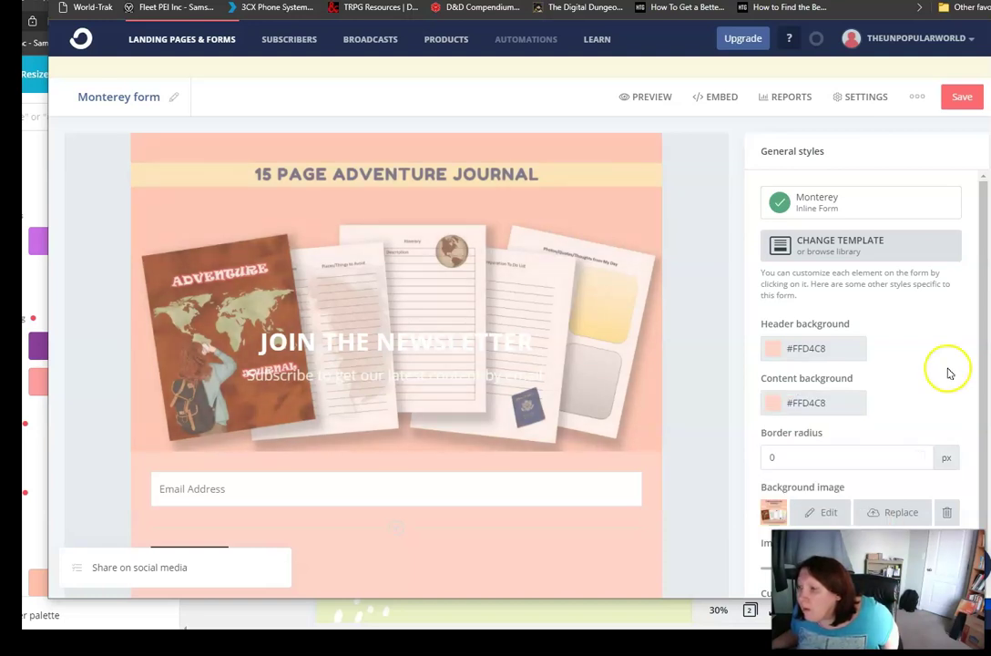
Set the background colour of the form's Subscribe button to #FEC0AB.
scroll(934, 392, down, 5)
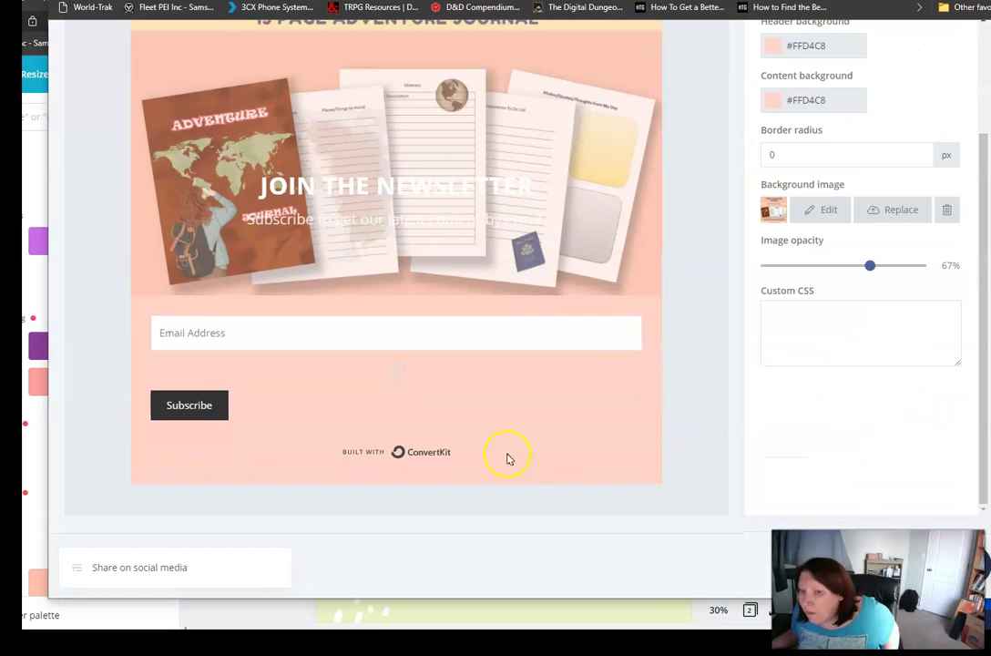
scroll(608, 454, up, 1)
scroll(592, 457, down, 1)
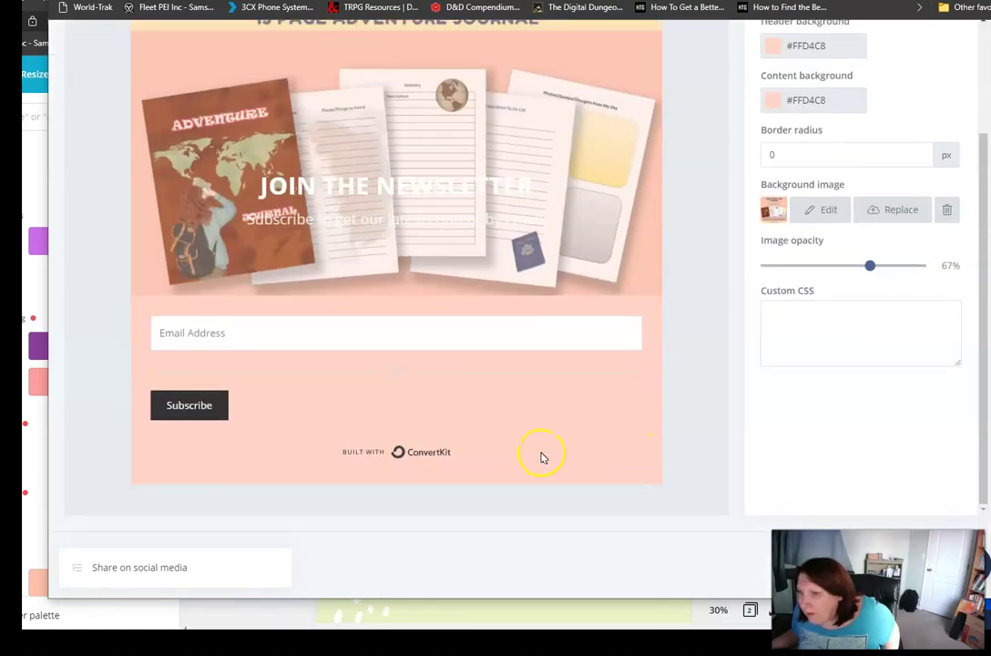
click(206, 409)
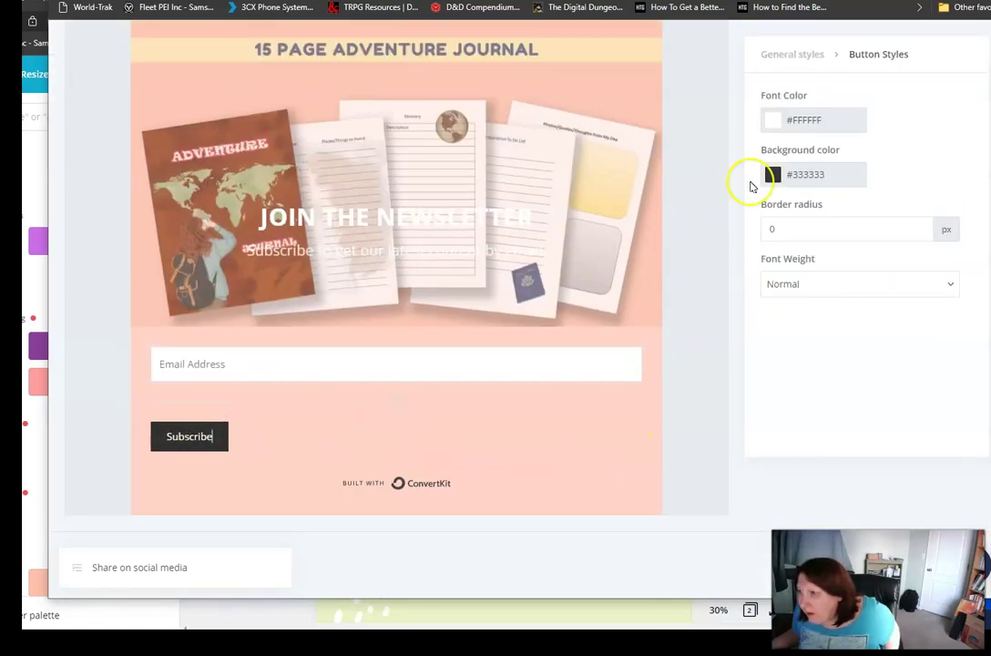
click(839, 175)
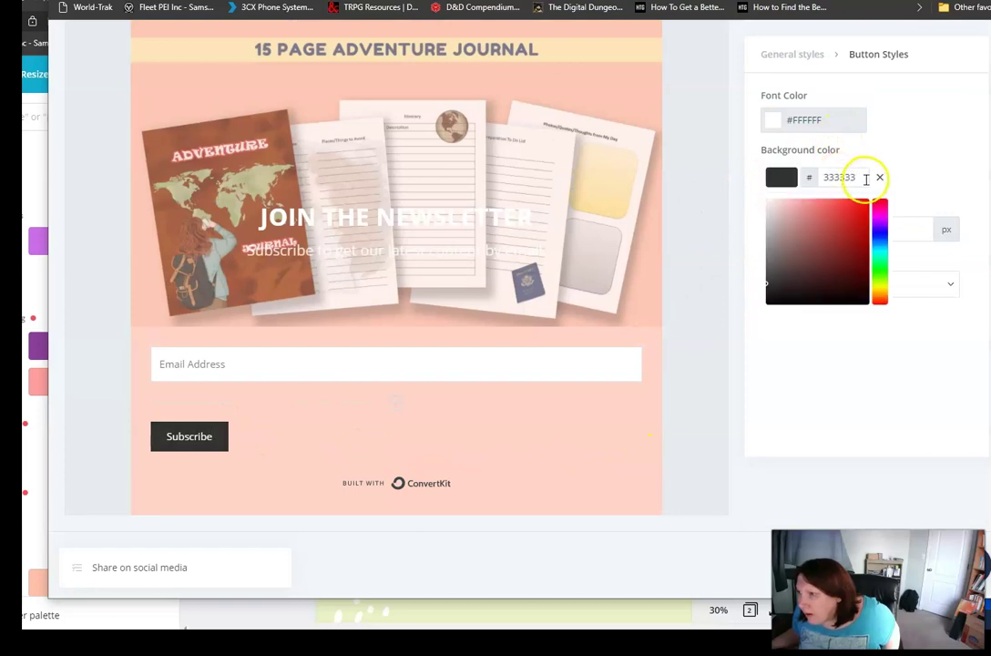
scroll(863, 228, up, 1)
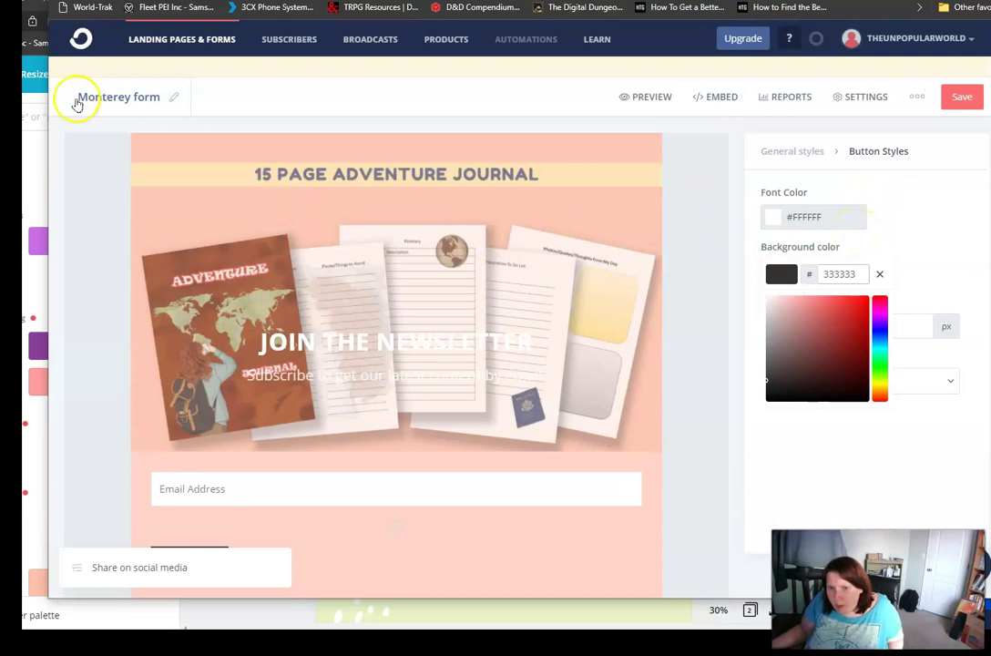
key(alt+Tab)
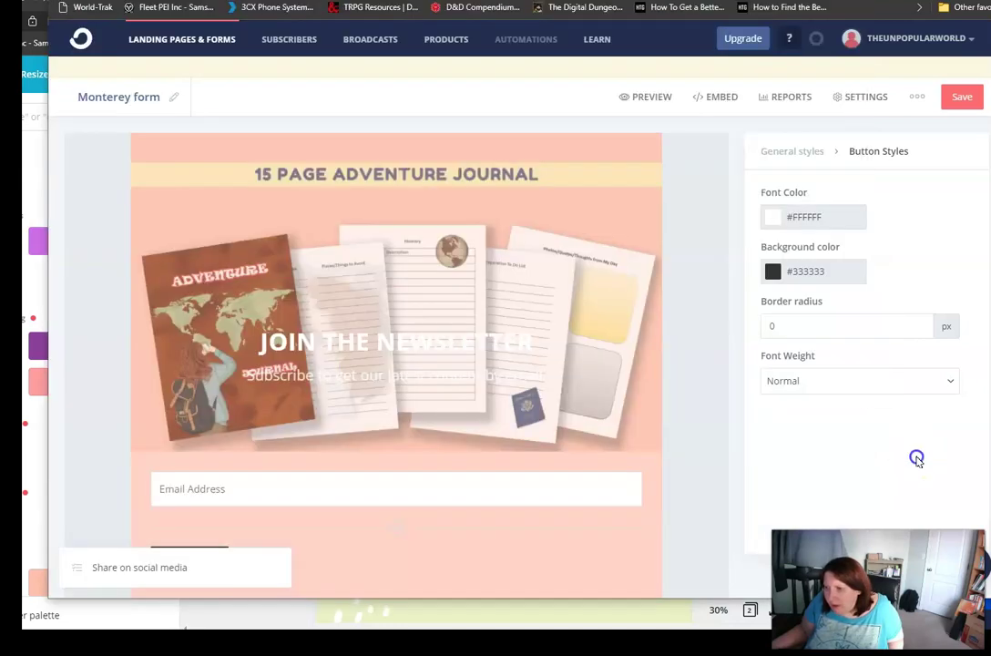
click(915, 455)
click(831, 273)
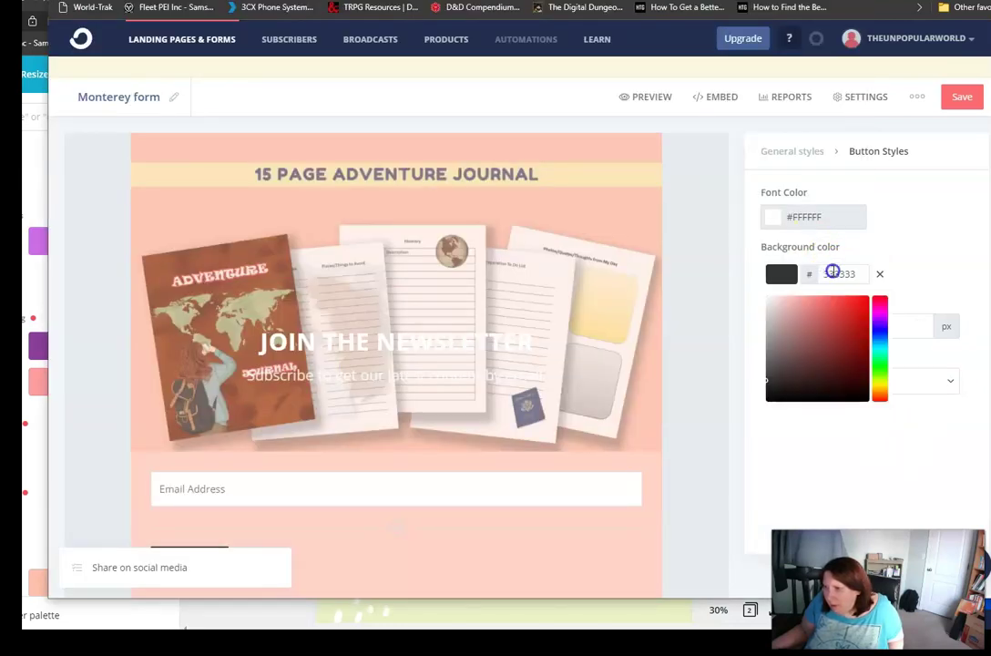
click(857, 274)
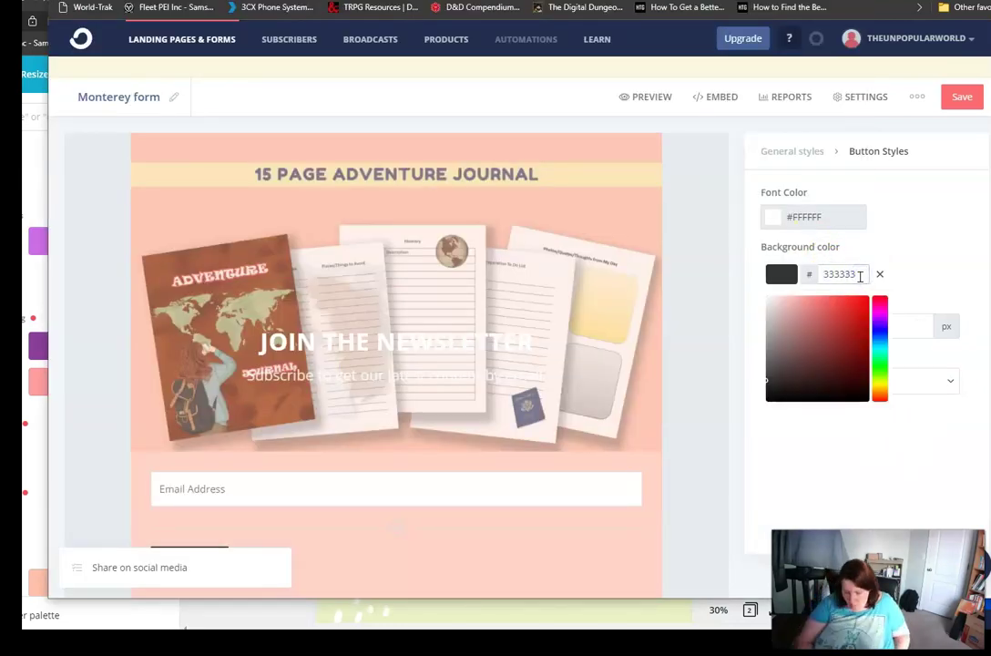
key(BackSpace)
key(BackSpace)
key(BackSpace)
key(BackSpace)
key(BackSpace)
key(BackSpace)
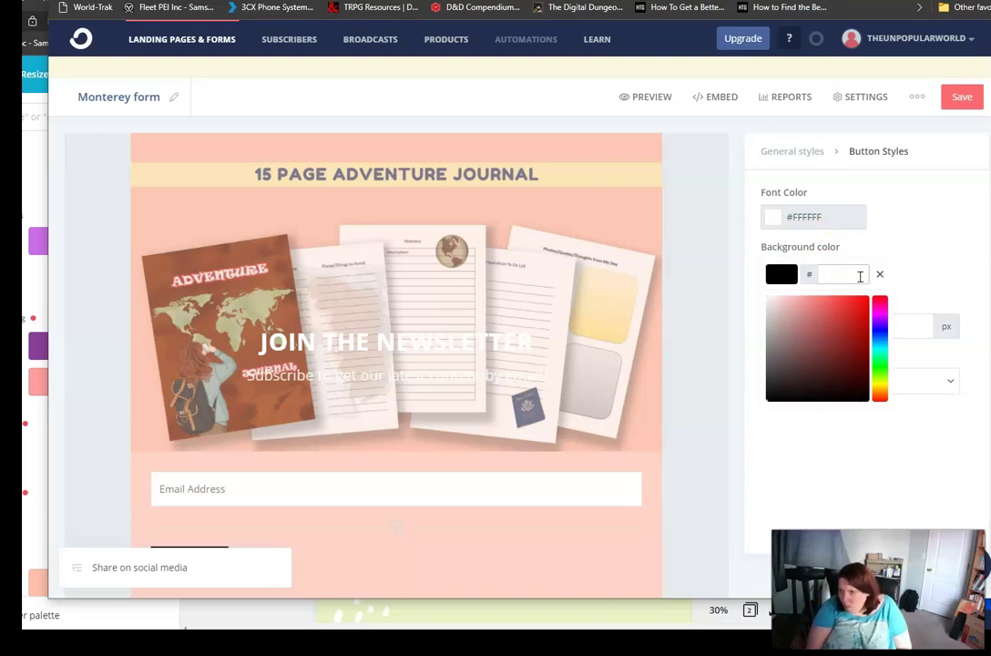
text(fec)
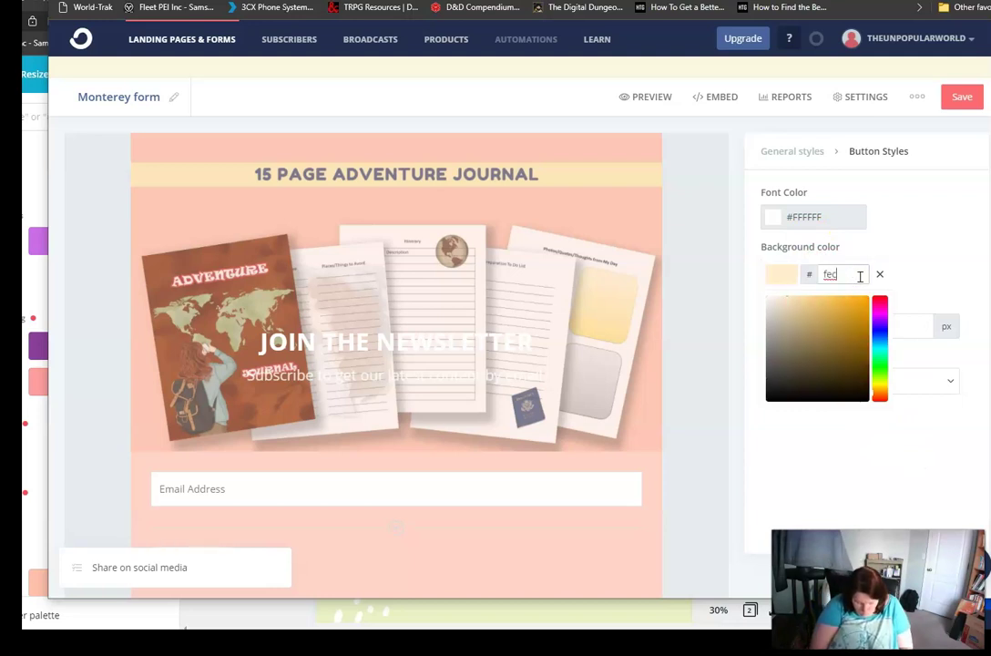
text(0ab)
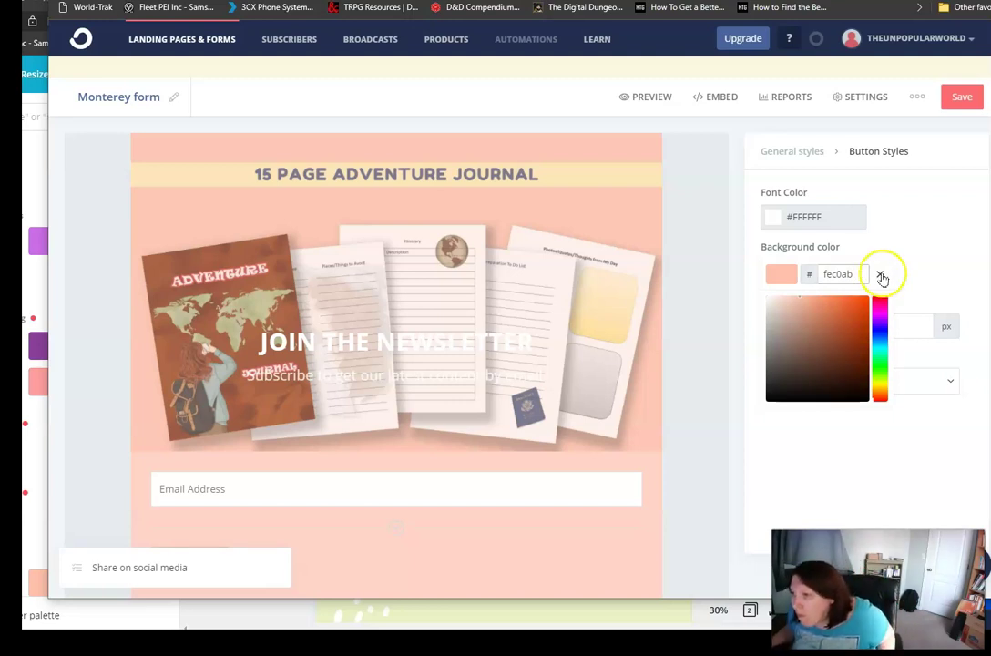
click(956, 268)
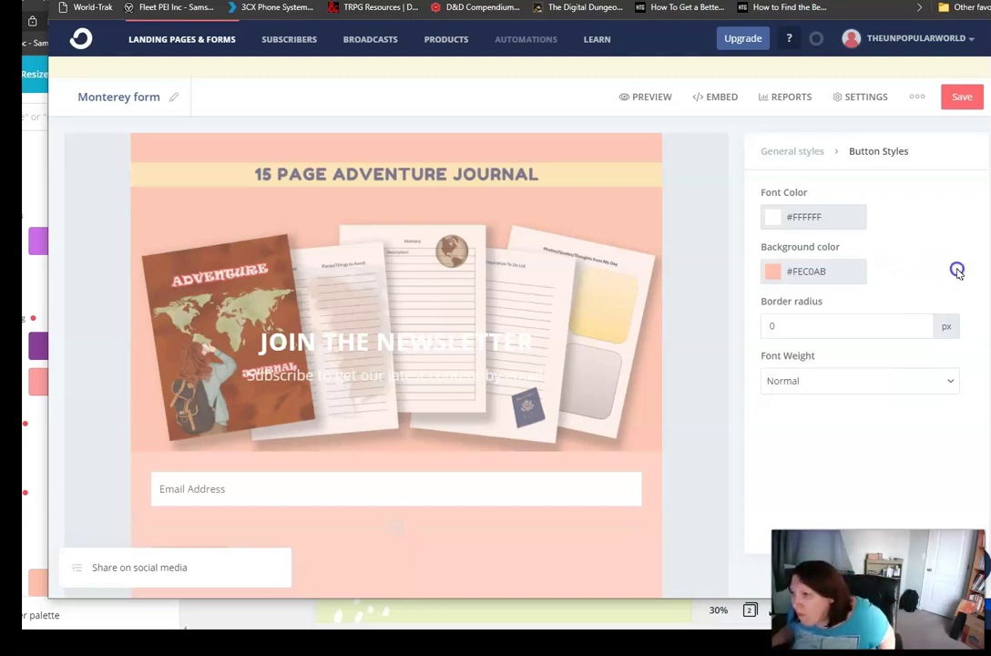
Switch to the Canva adventure journal design to check its colours for the Subscribe button's text, and return to the ConvertKit form.
click(845, 218)
click(884, 271)
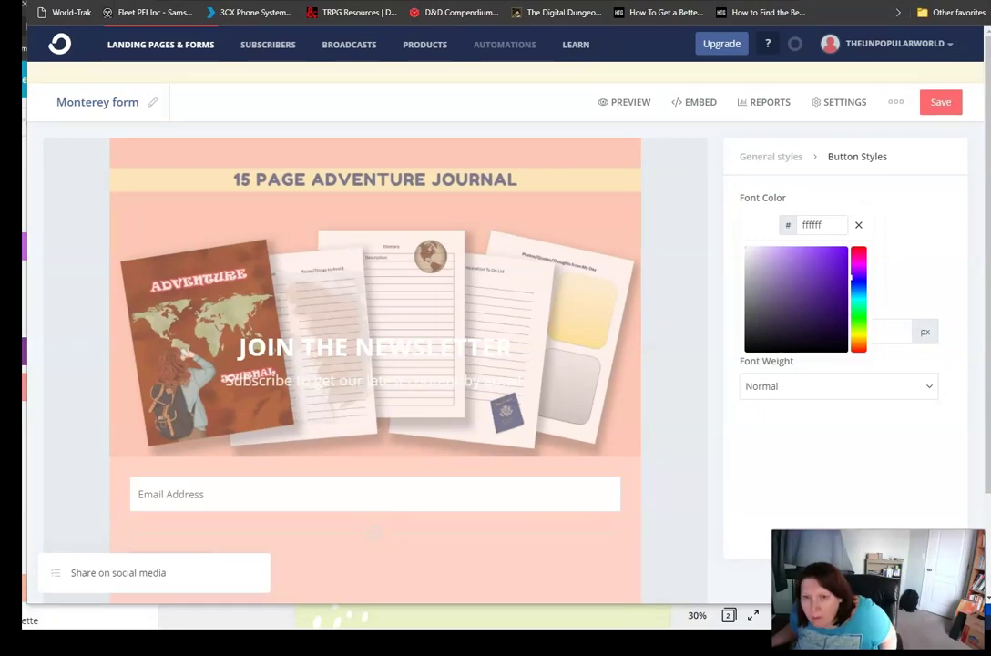
key(alt+Tab)
right_click(22, 233)
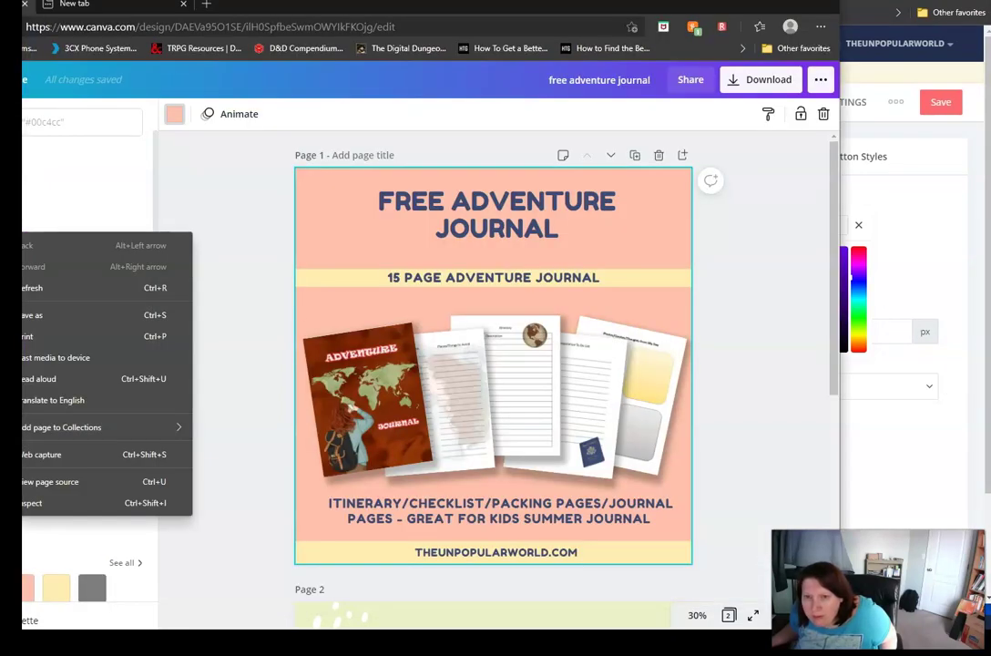
key(Escape)
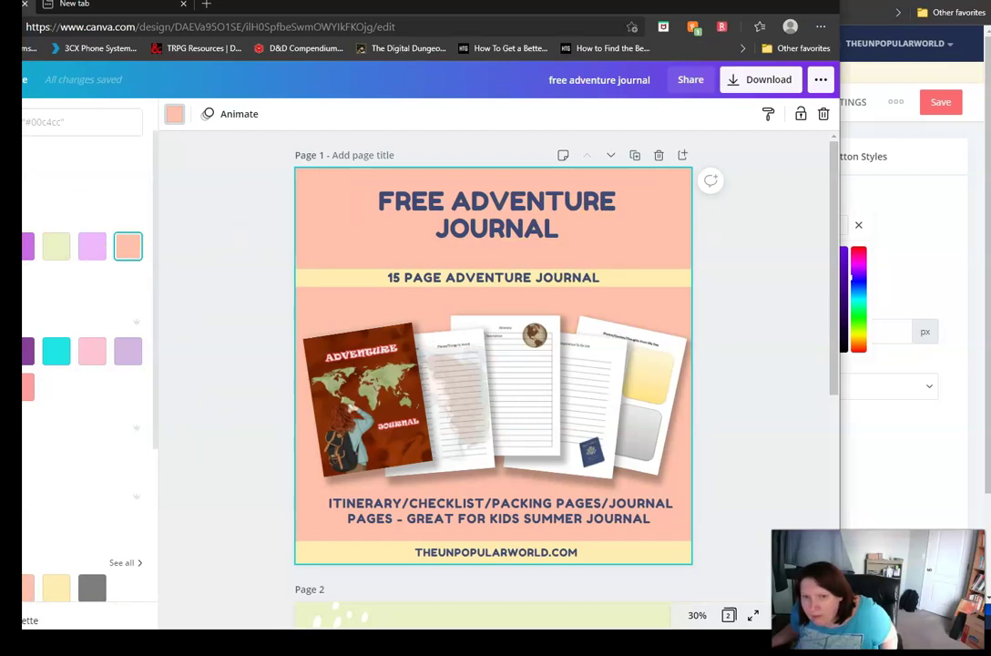
click(956, 232)
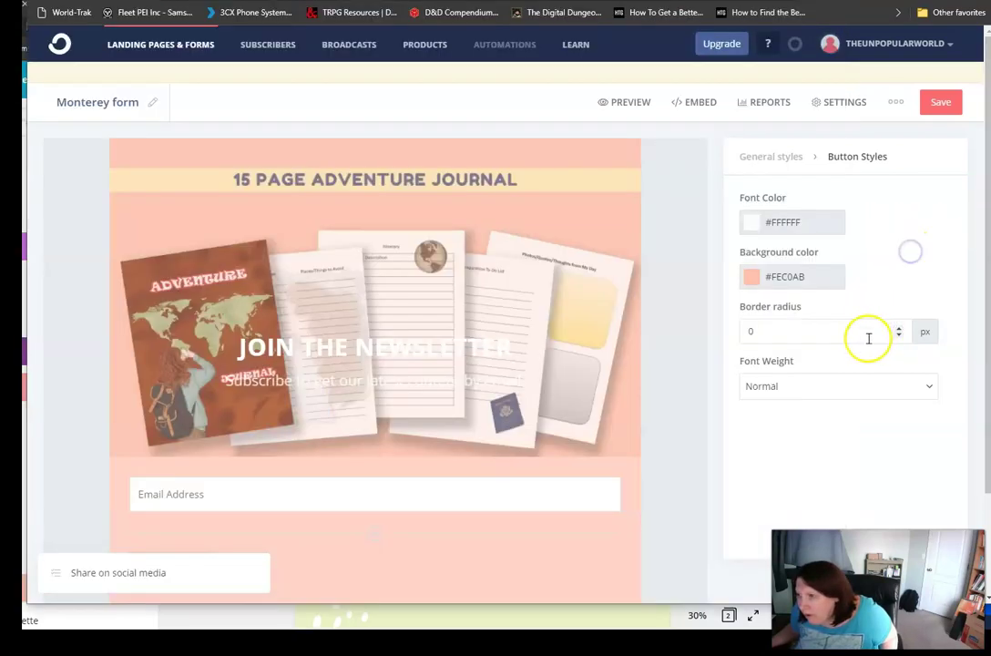
Set the Subscribe button's font colour to #3D4B74.
click(809, 223)
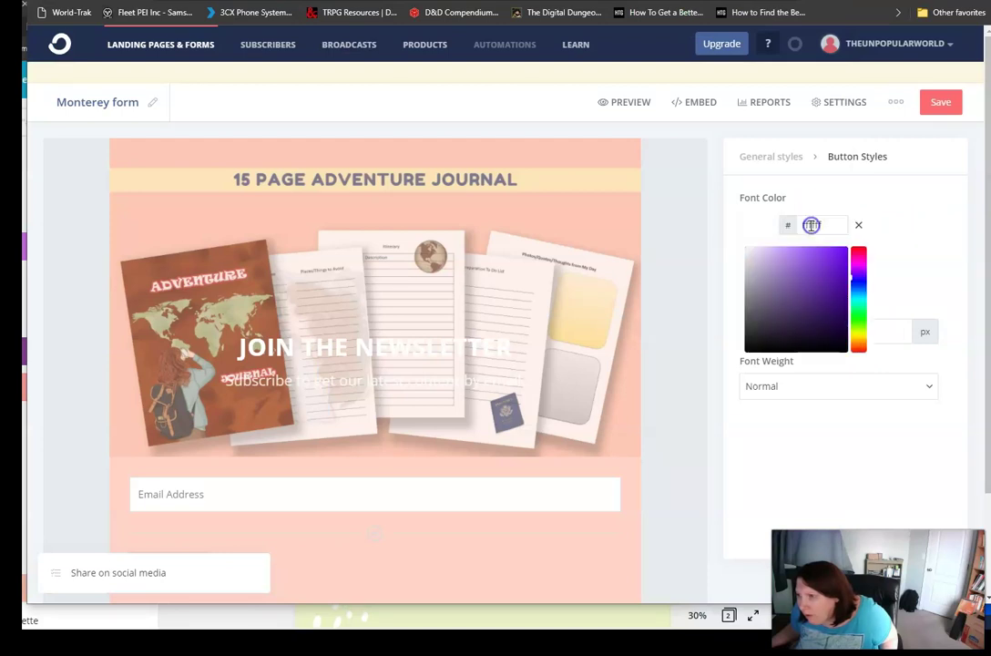
double_click(831, 224)
text(ffffff)
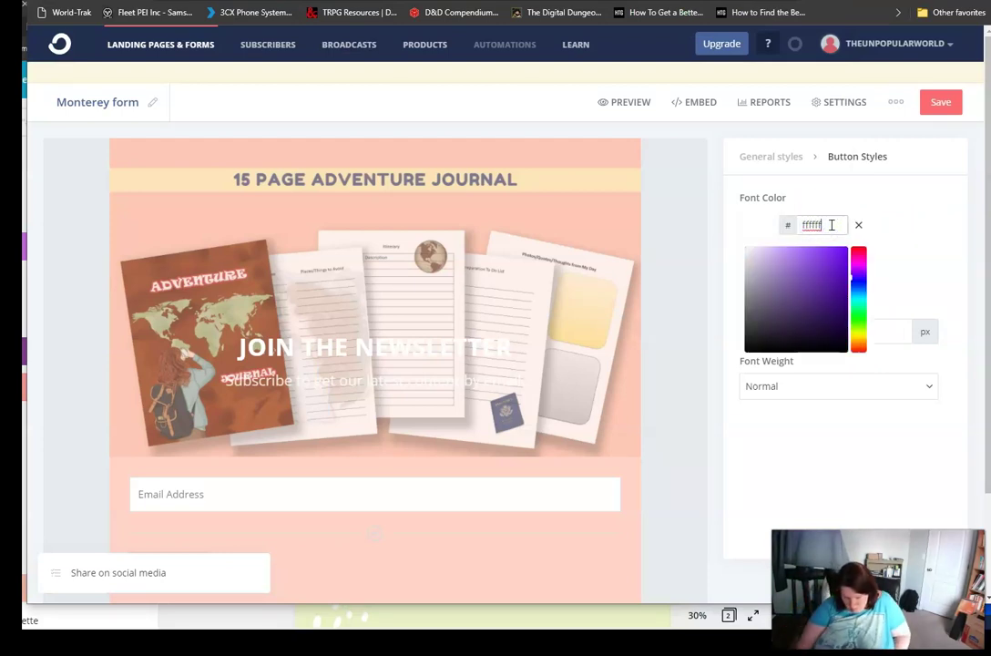
key(BackSpace)
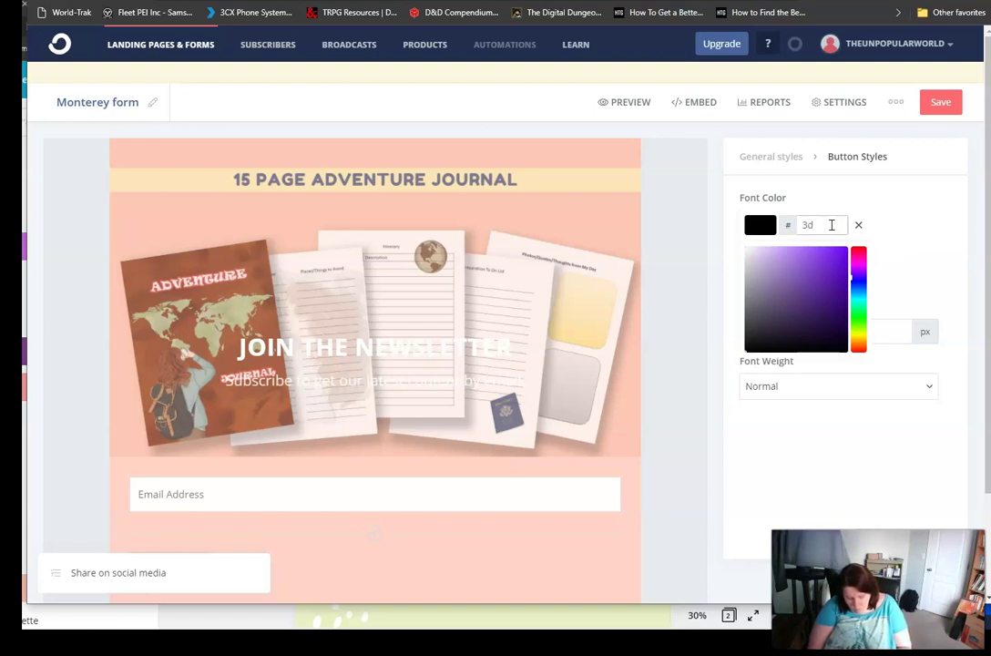
text(4b7)
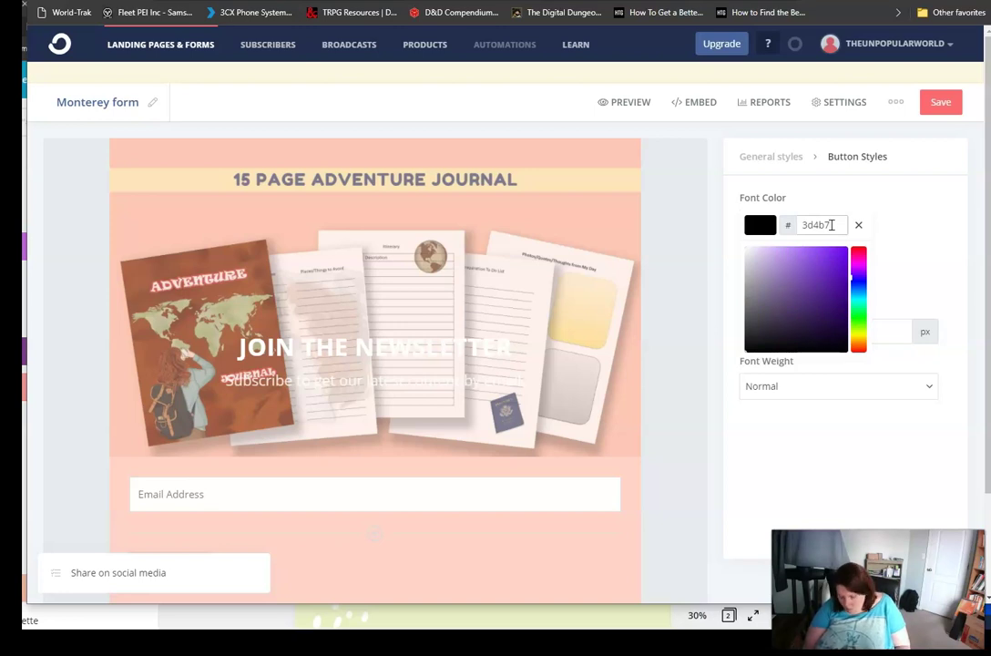
text(a)
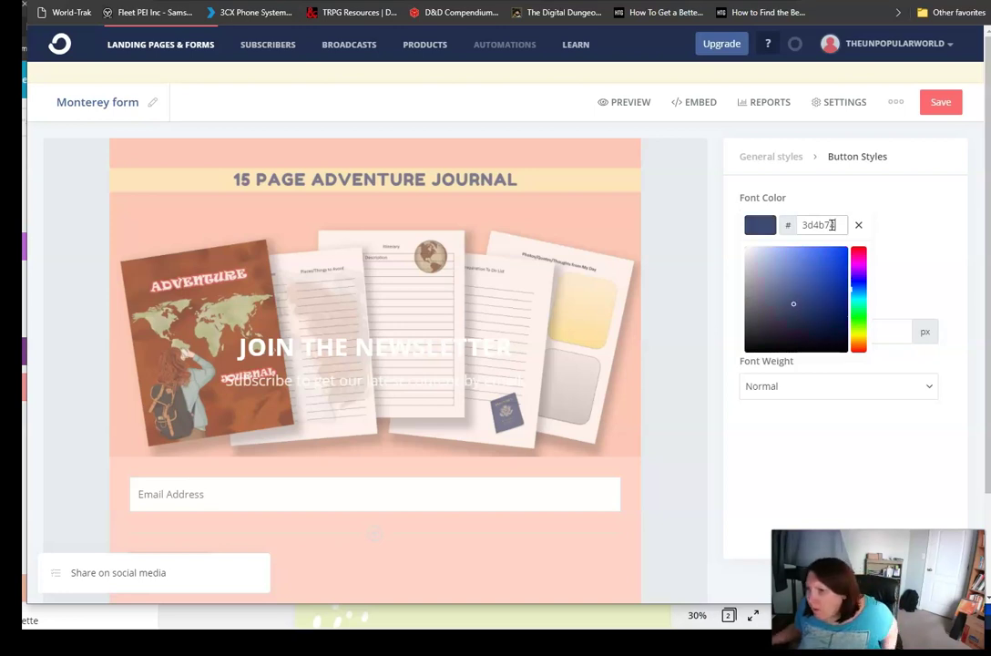
click(922, 260)
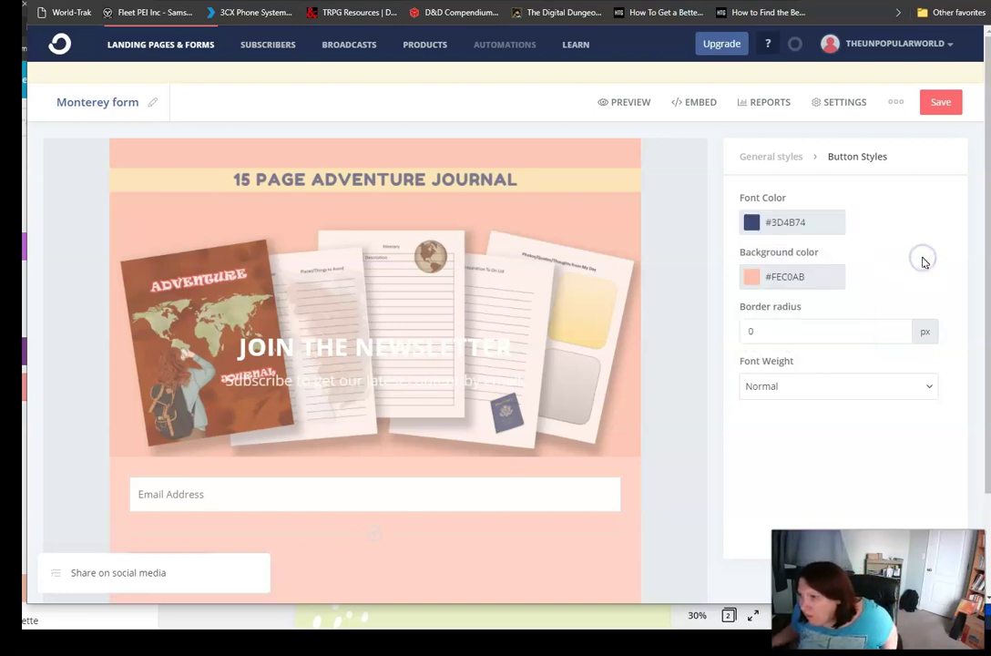
Try lavender, blue-violet, olive and muted gold shades for the Subscribe button's background colour.
scroll(869, 273, down, 1)
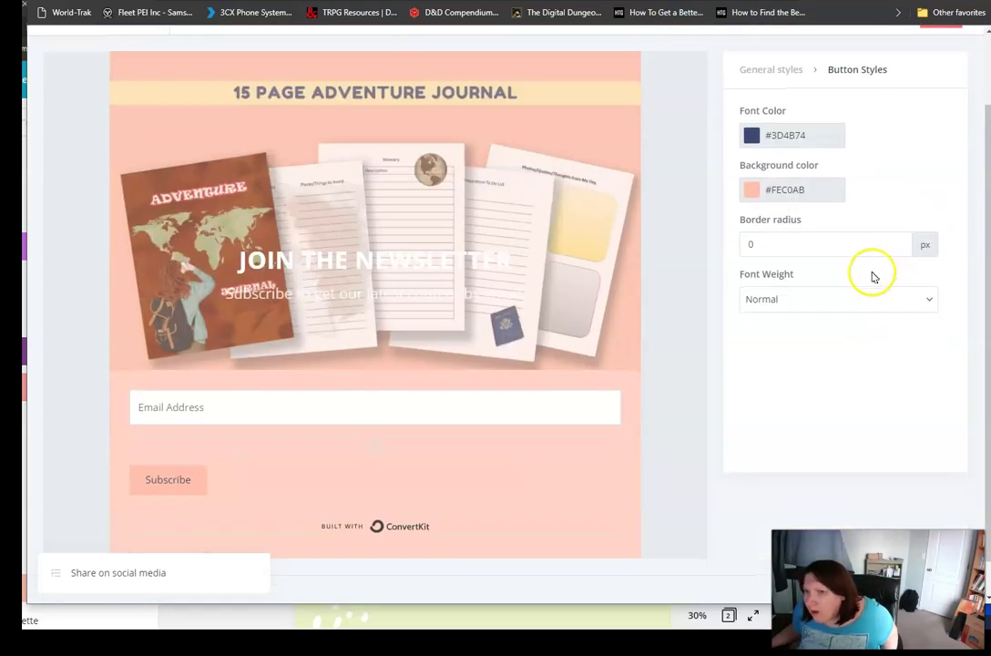
scroll(865, 278, down, 1)
scroll(801, 401, up, 2)
scroll(866, 421, down, 1)
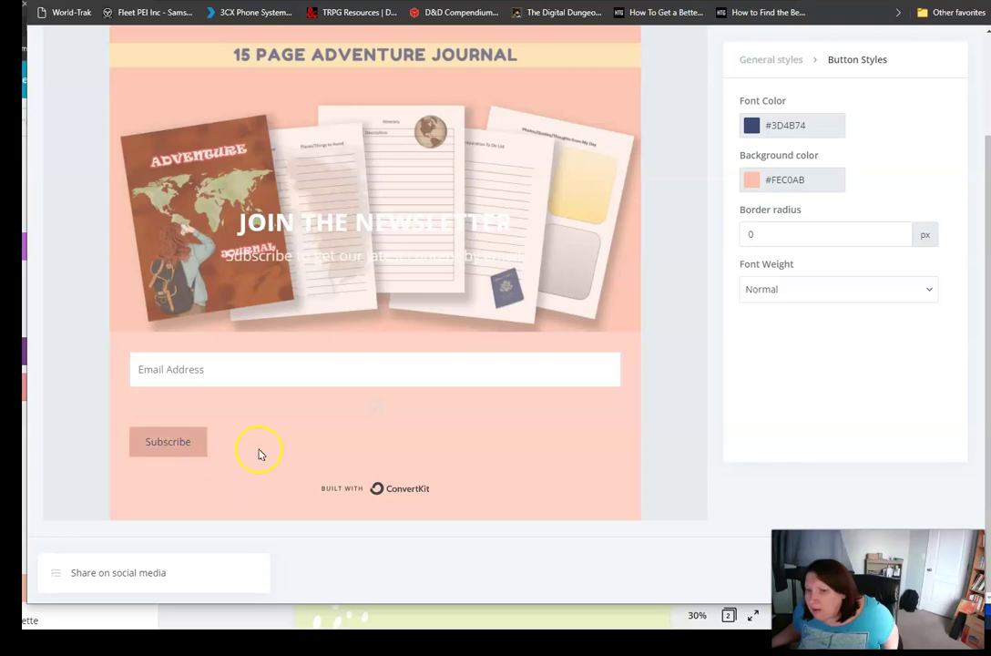
click(805, 181)
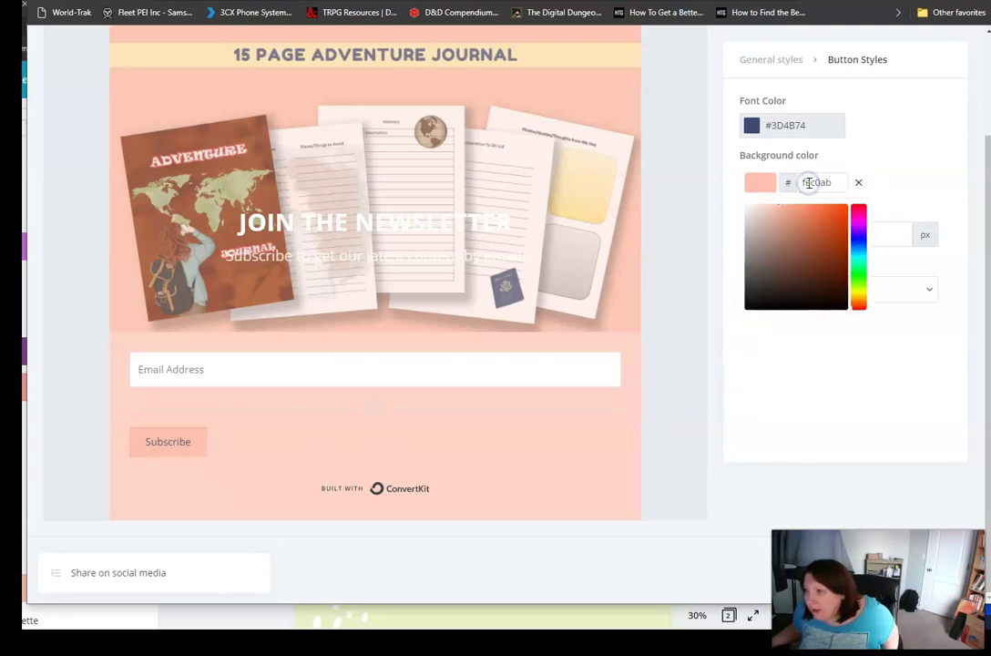
click(859, 239)
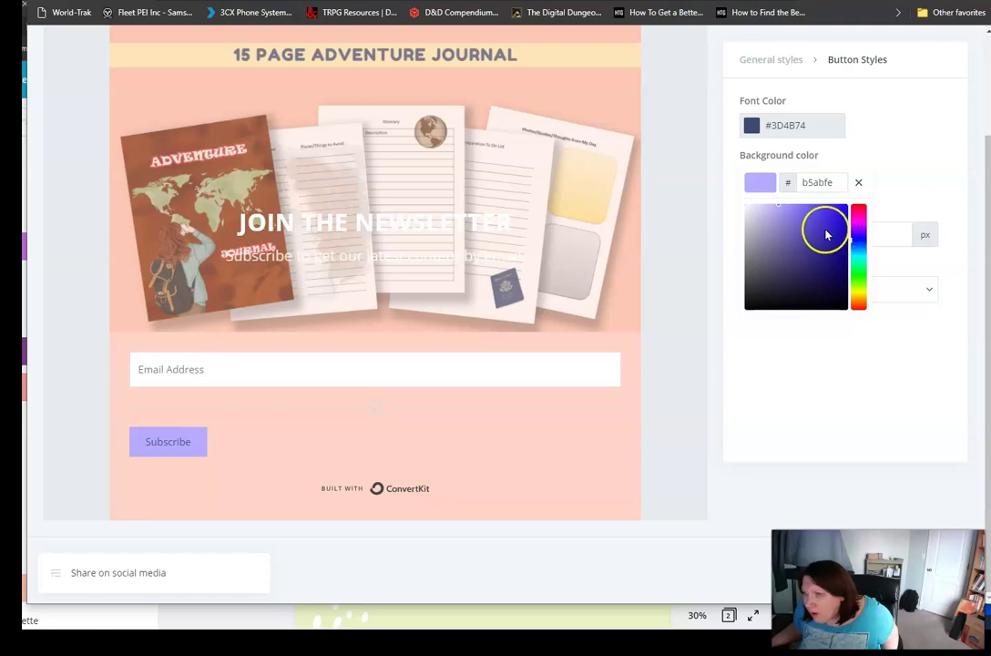
click(827, 225)
click(829, 248)
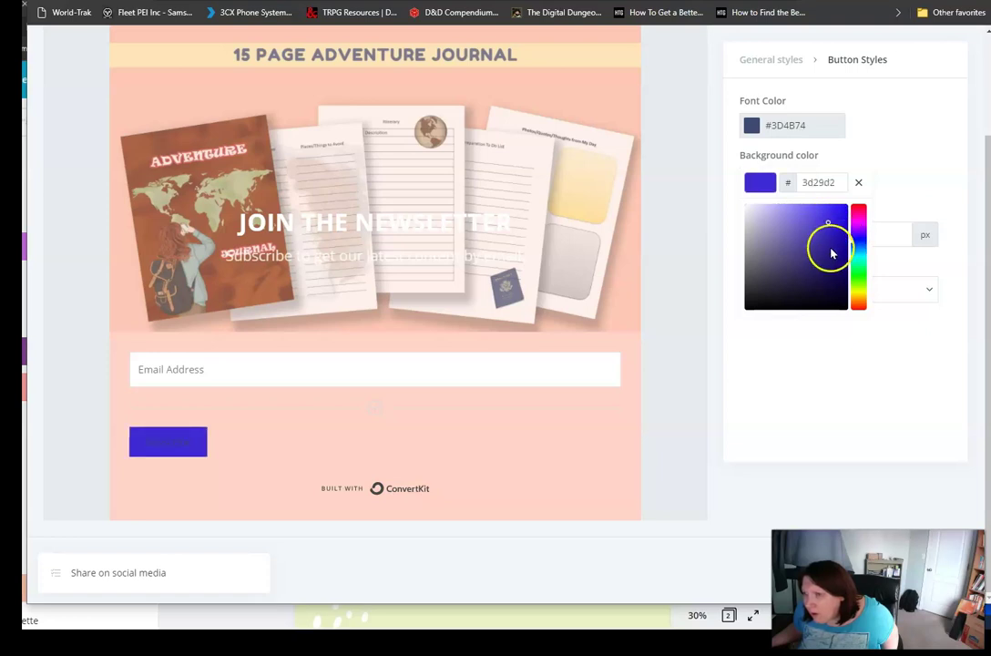
click(859, 288)
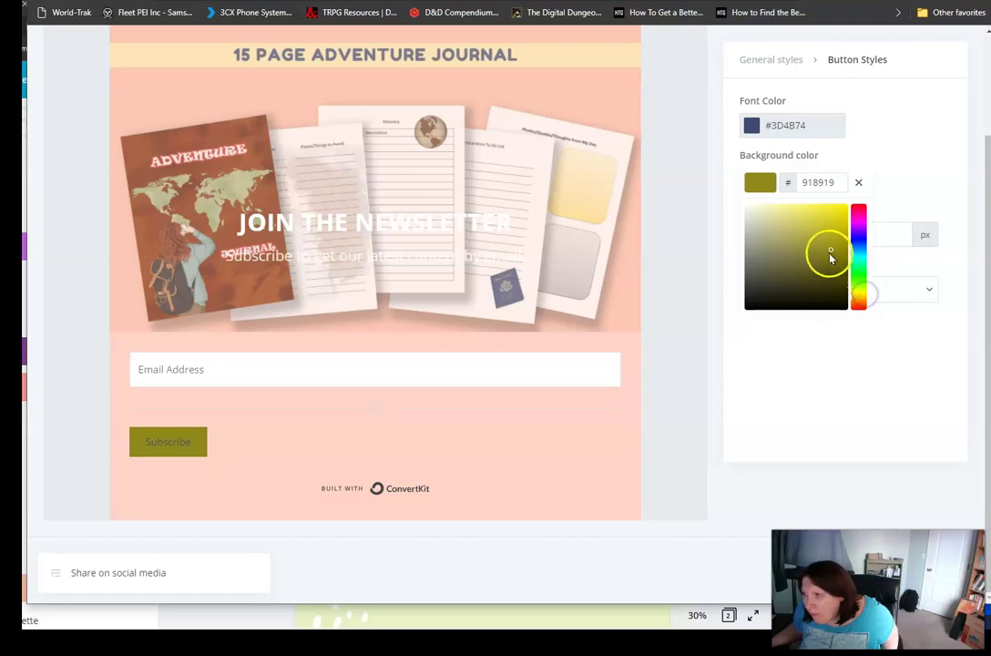
mouse_move(831, 254)
mouse_down()
mouse_move(779, 215)
mouse_move(752, 217)
mouse_move(799, 215)
mouse_up()
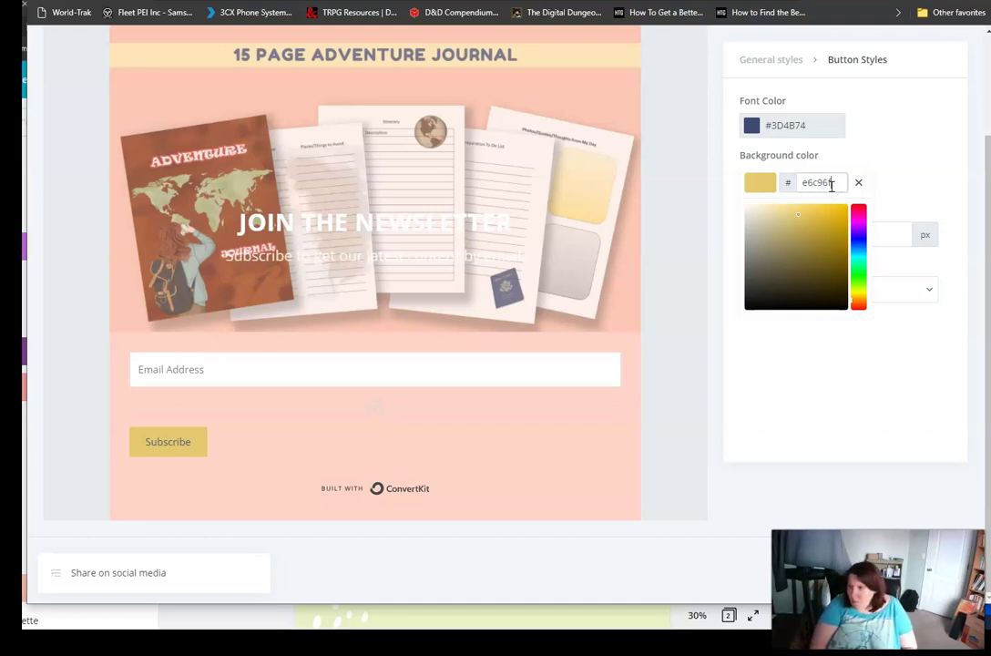
Set the Subscribe button's background colour to #FEECB0 and compare it with the Canva design's palette.
key(BackSpace)
key(BackSpace)
key(BackSpace)
key(BackSpace)
key(BackSpace)
key(BackSpace)
text(fee)
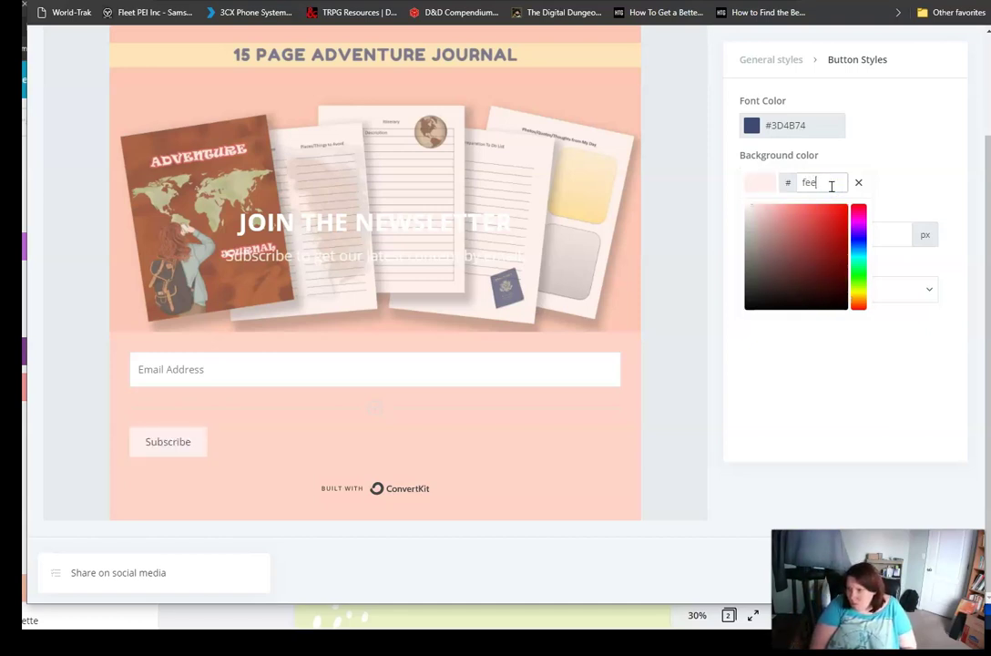
text(cb)
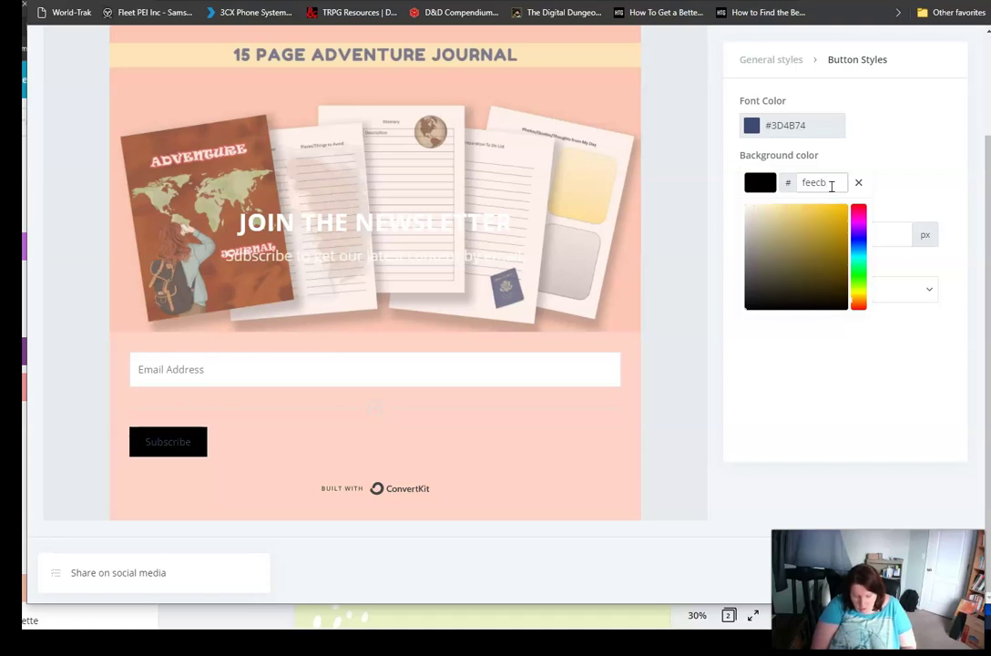
text(0)
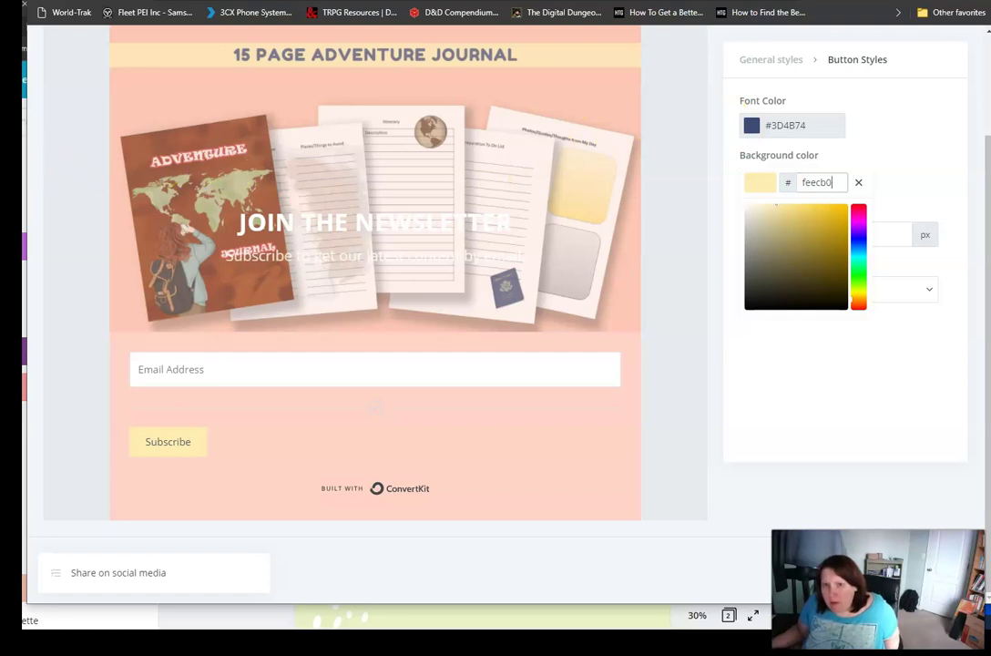
key(alt+Tab)
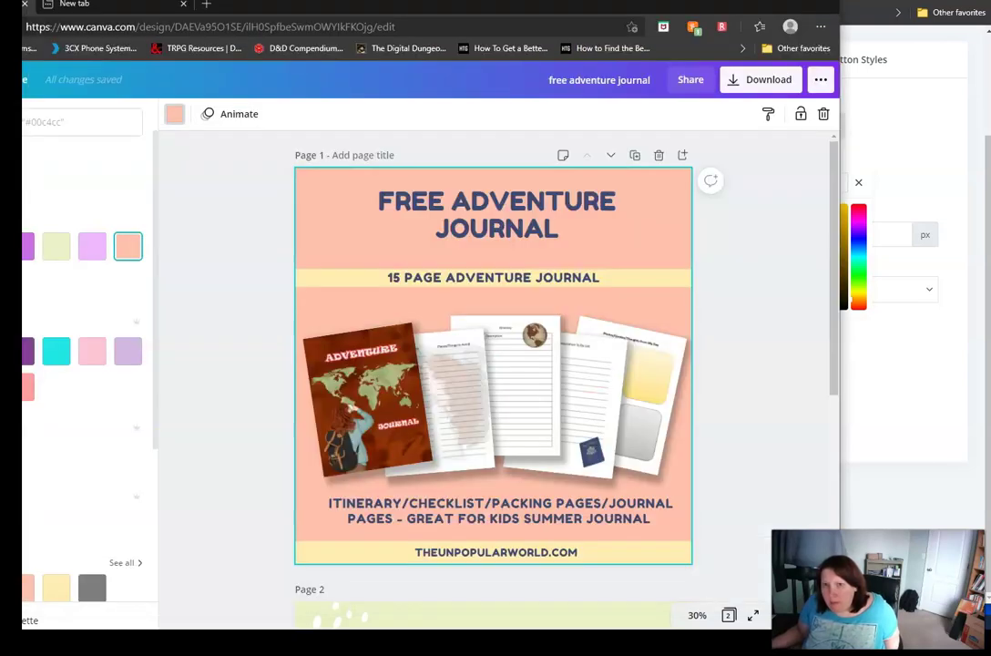
click(111, 250)
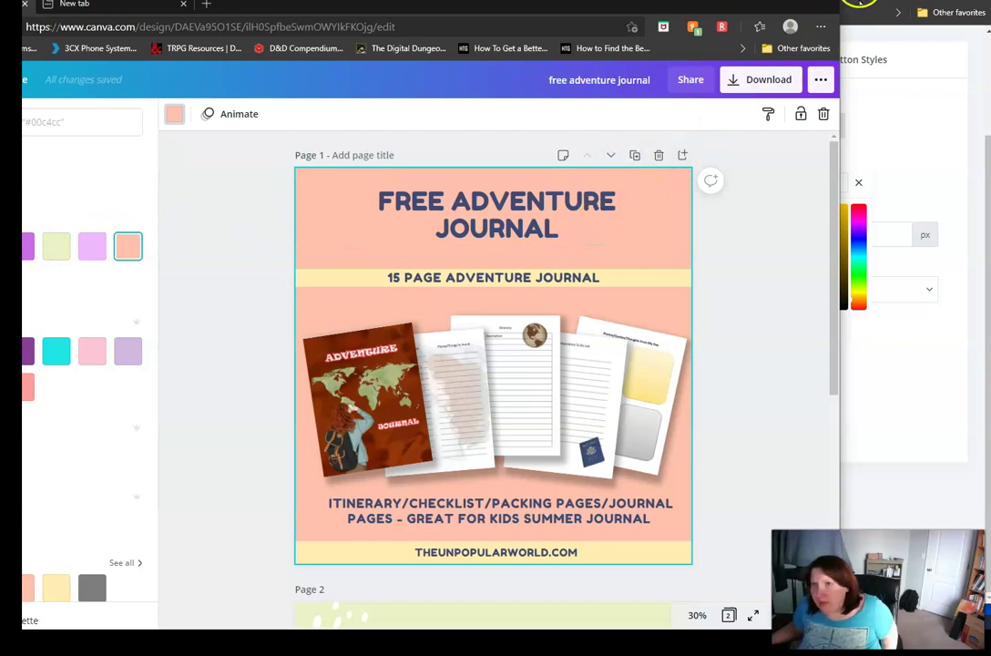
click(947, 84)
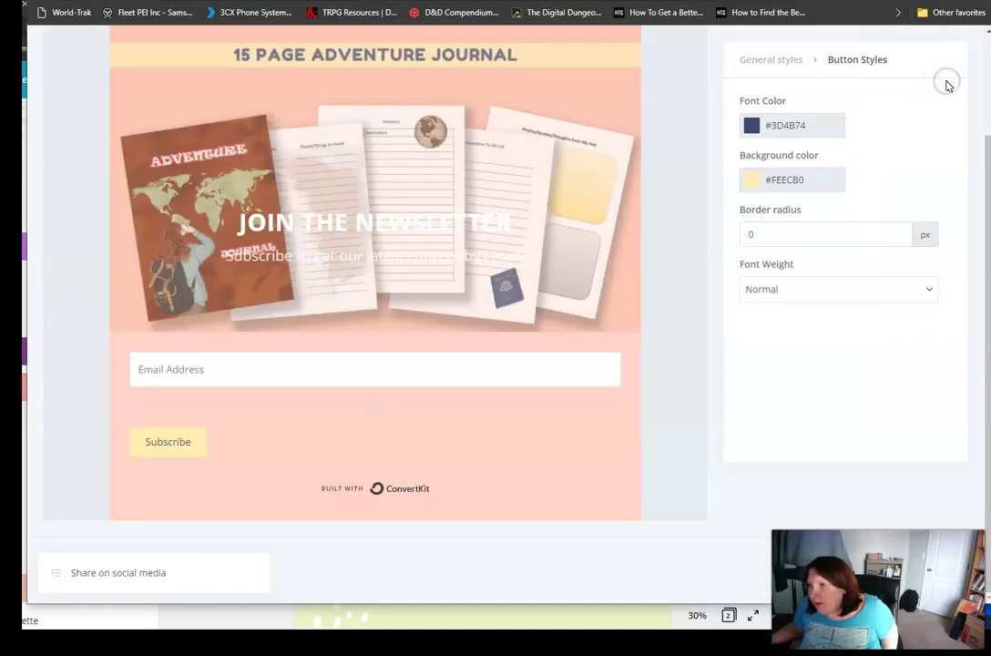
Make the form's incentive redirect confirmed subscribers to a download of the adventurejournalpages1-15freebie PDF, and save the settings and the form.
scroll(918, 281, up, 2)
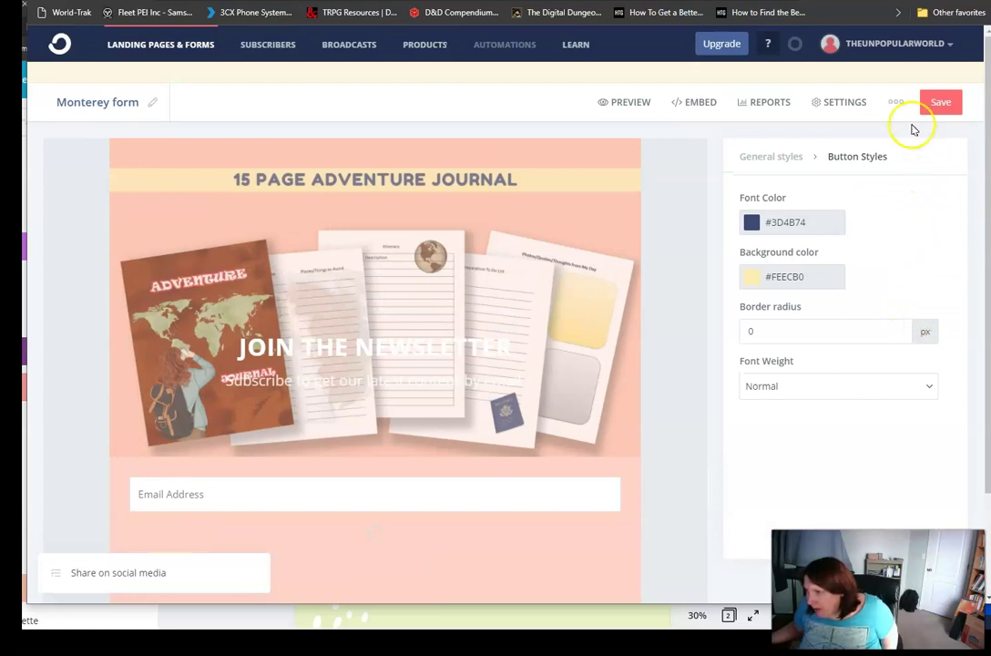
click(845, 101)
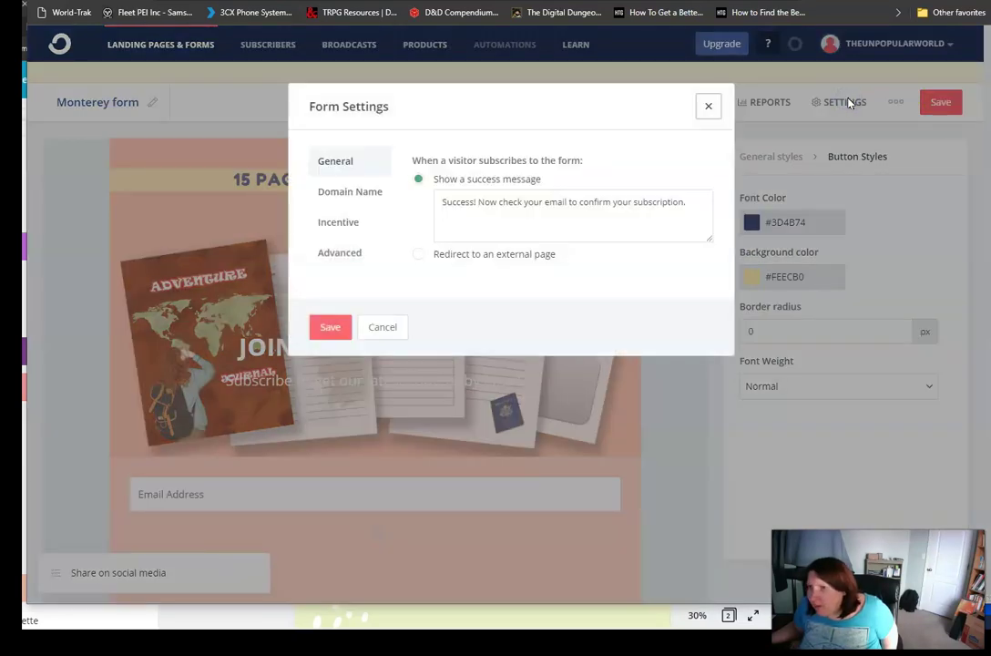
click(363, 192)
click(338, 218)
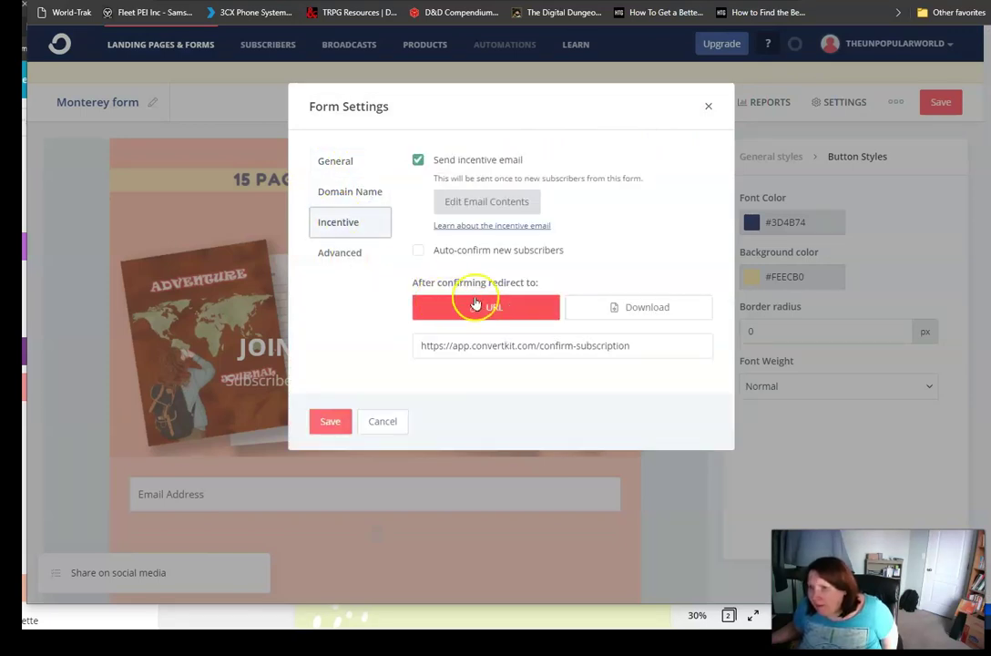
click(647, 307)
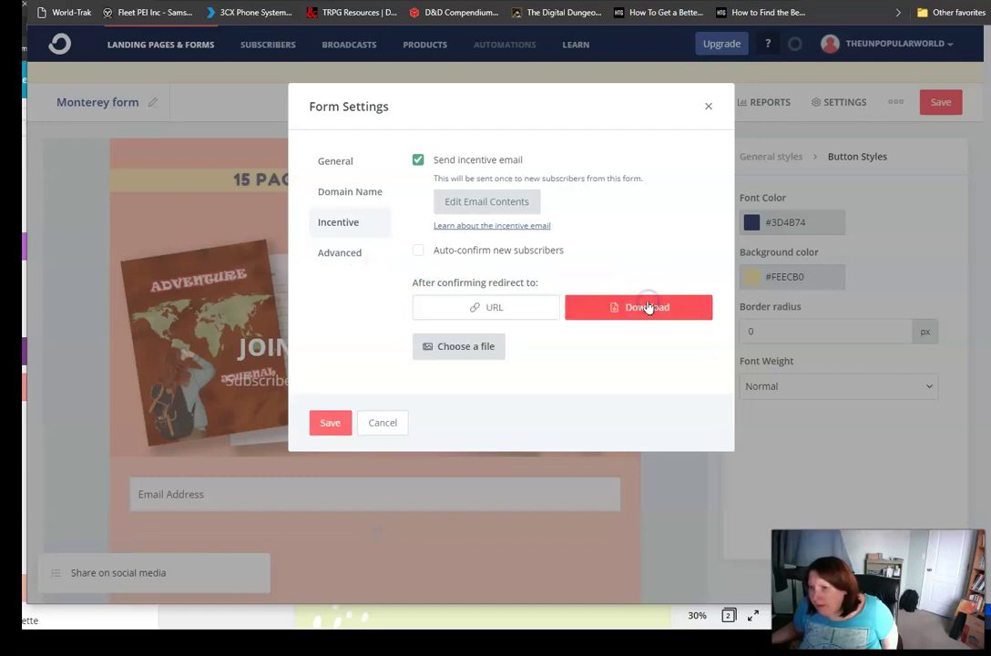
click(454, 354)
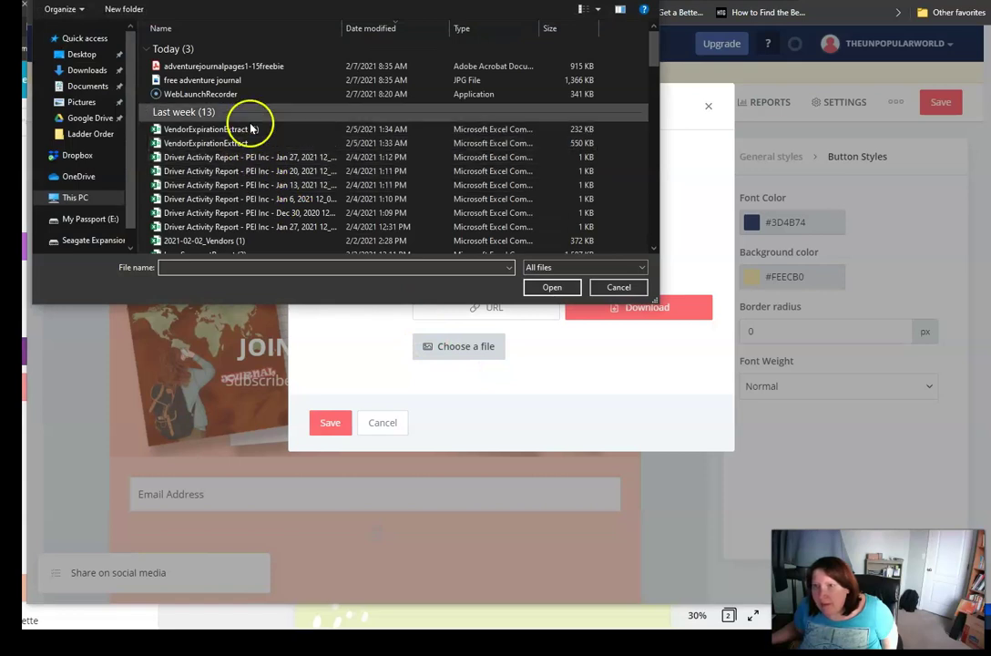
double_click(259, 68)
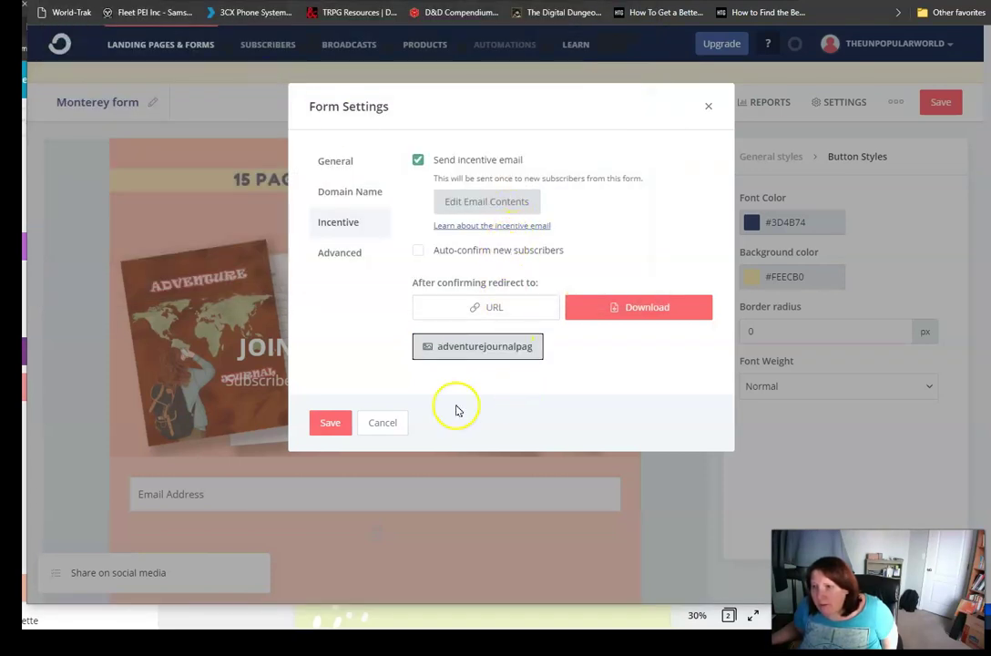
click(329, 422)
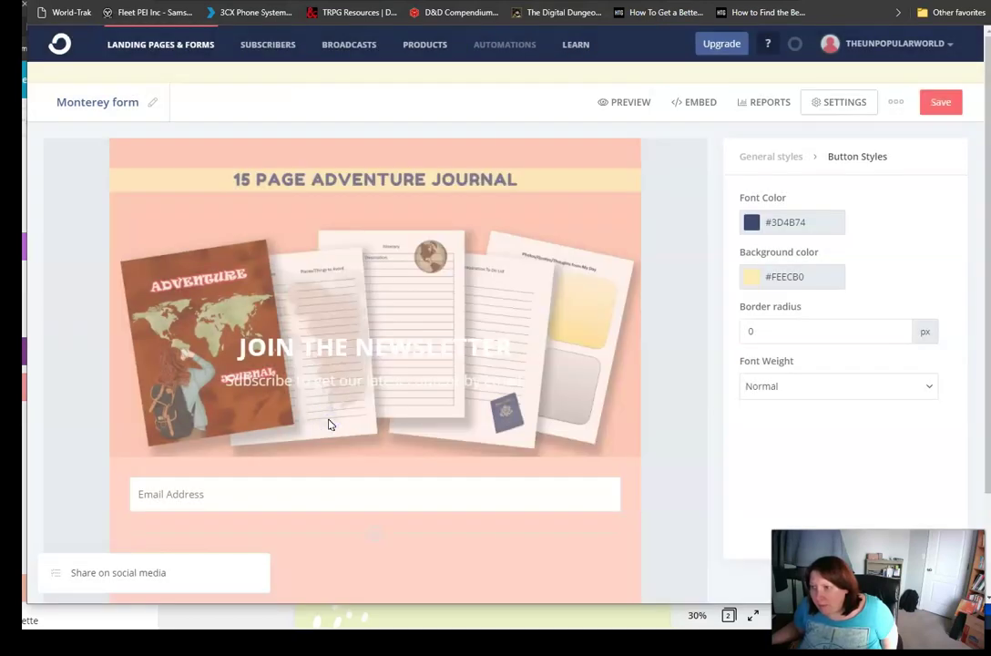
click(935, 103)
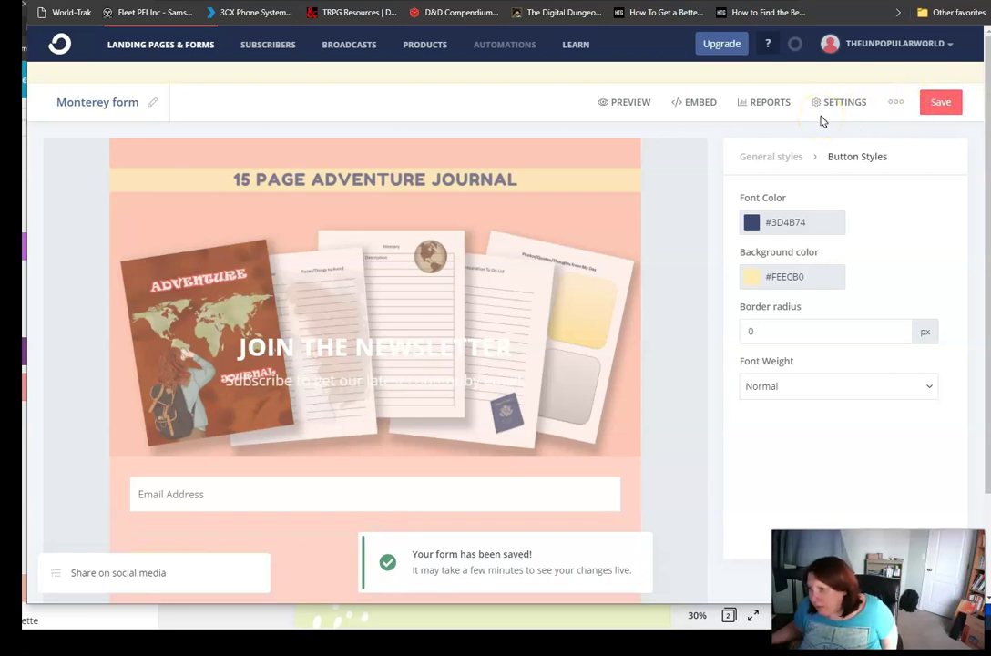
Review the incentive email's sender, subject and content in the form settings, and close the email editor.
click(837, 104)
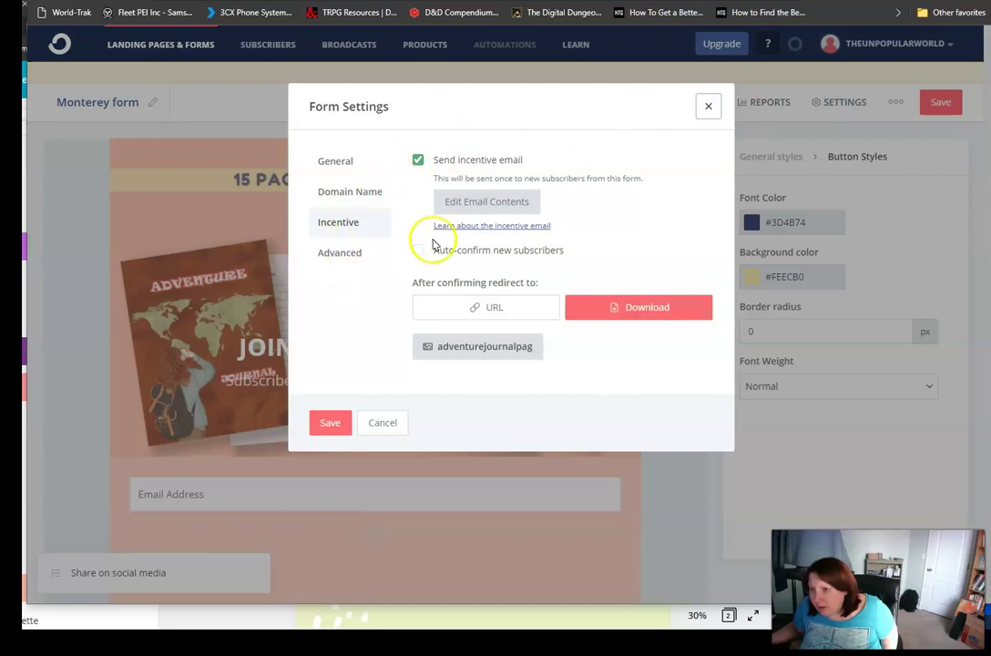
click(477, 205)
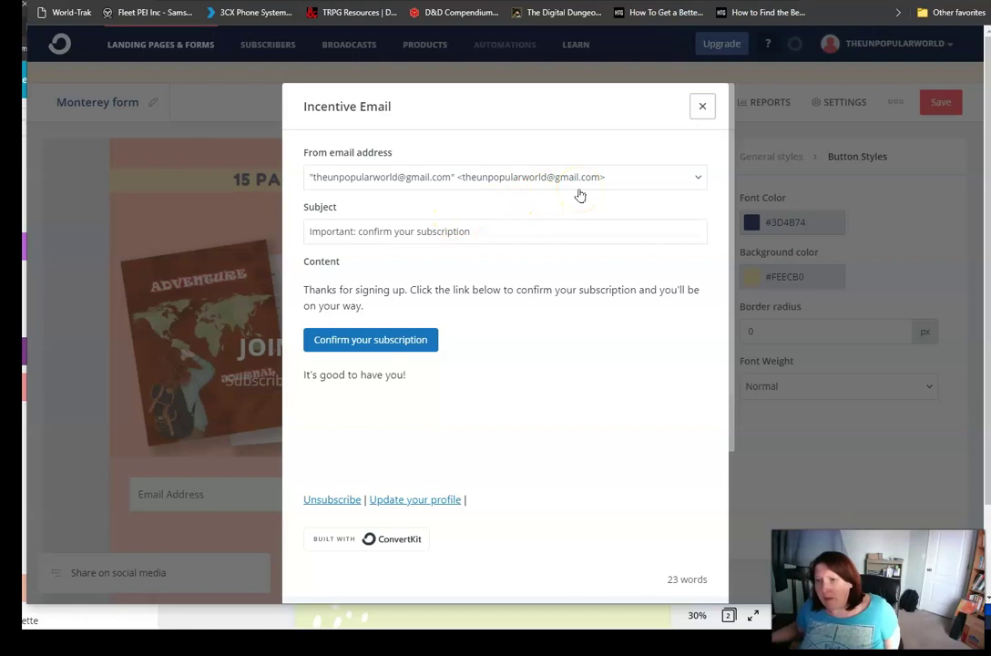
click(484, 236)
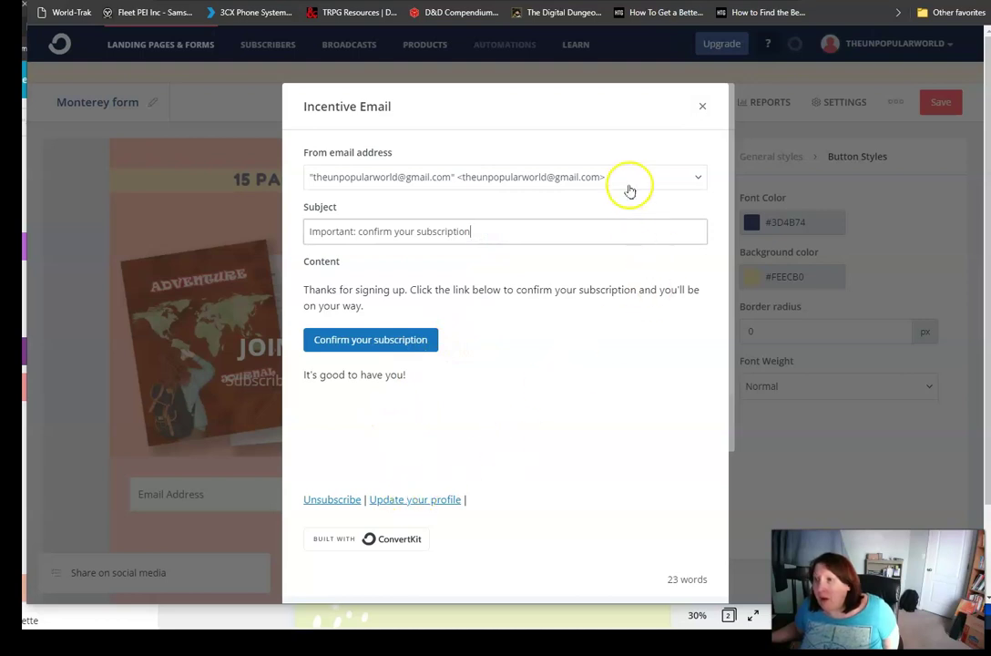
click(702, 104)
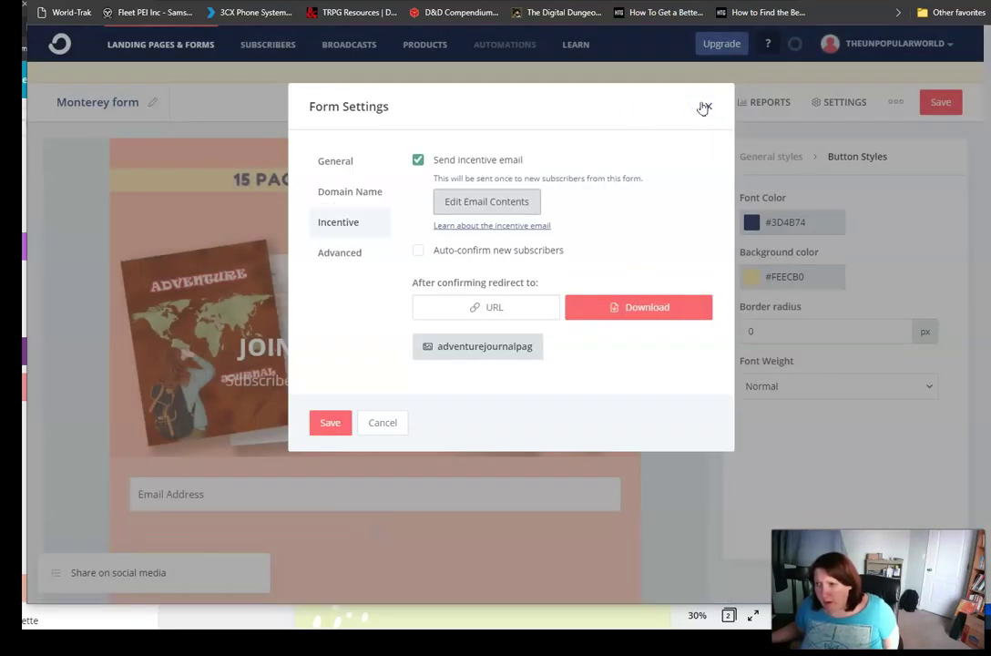
Close the form settings and view the Monterey form's HTML embed code.
click(703, 107)
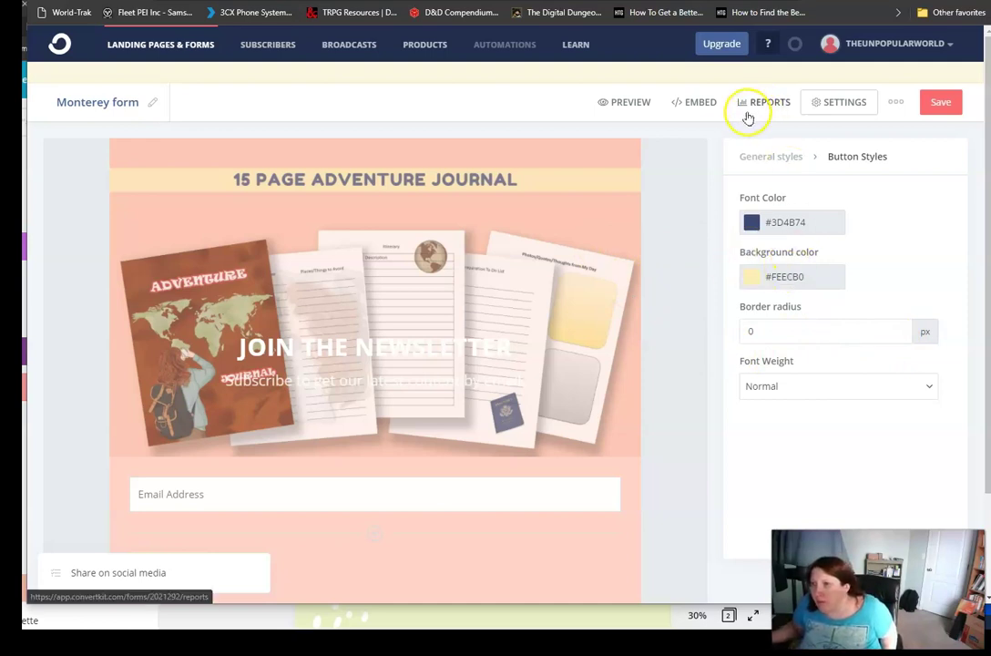
click(702, 104)
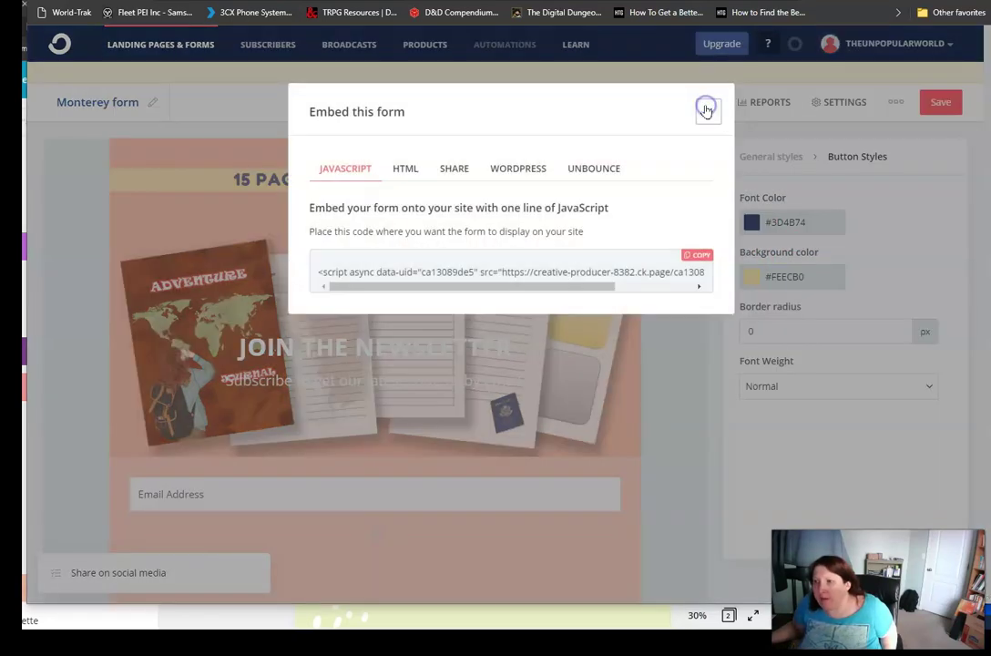
click(406, 168)
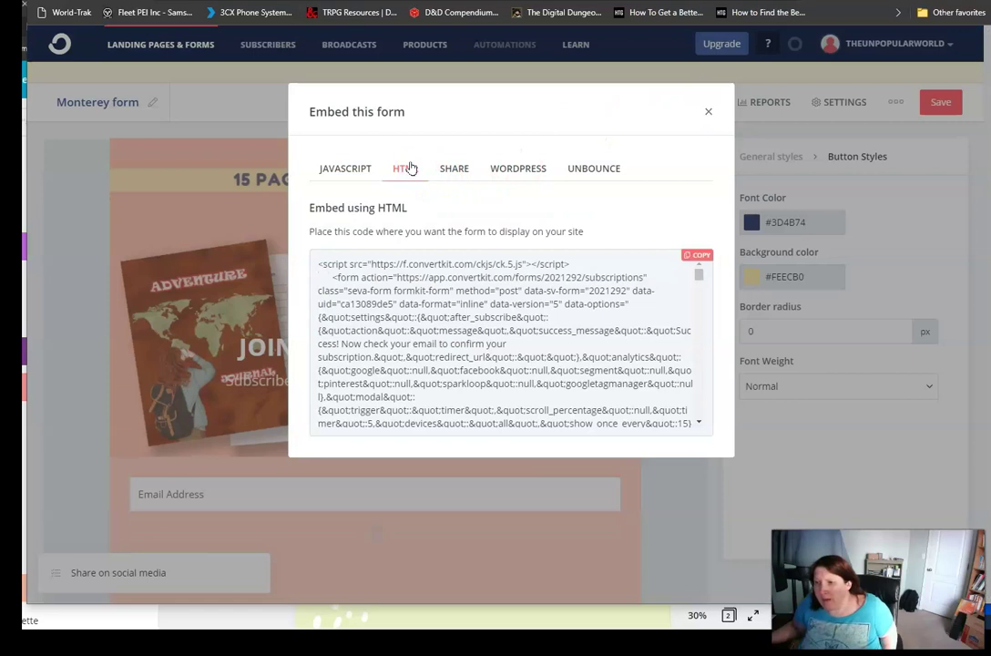
click(438, 176)
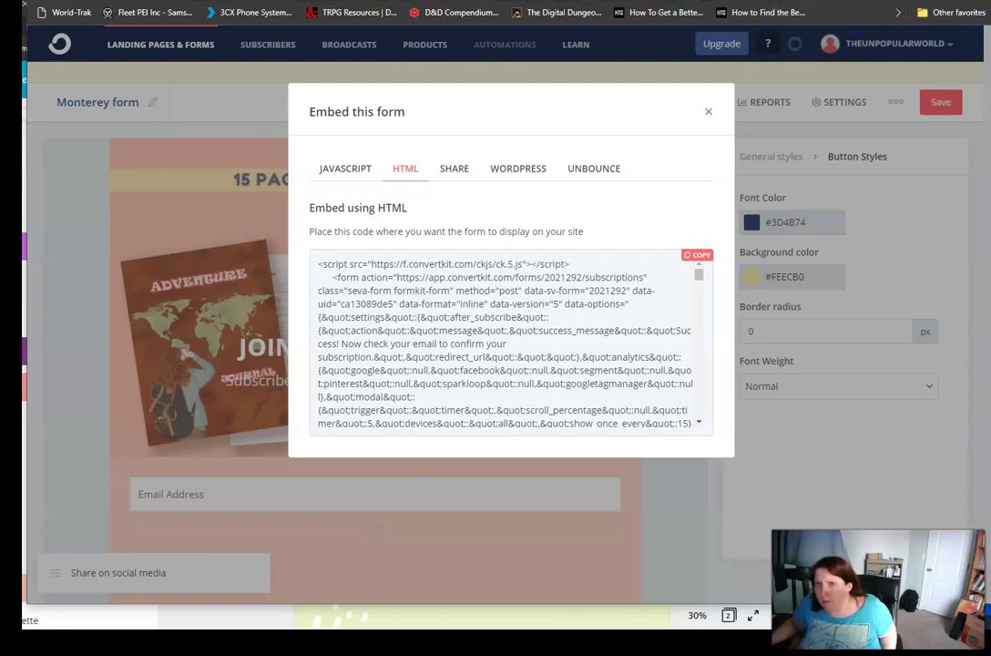
Switch to the Canva browser window, open theunpopularmom.com in a new tab and look for an embedded ConvertKit sign-up form in a blog post.
key(alt+Tab)
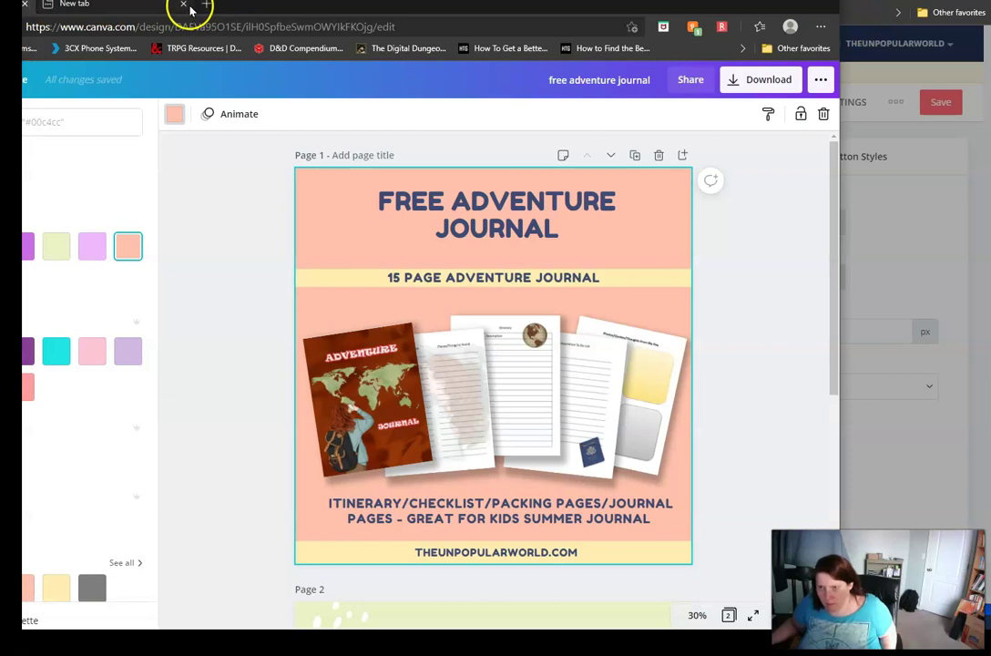
click(209, 6)
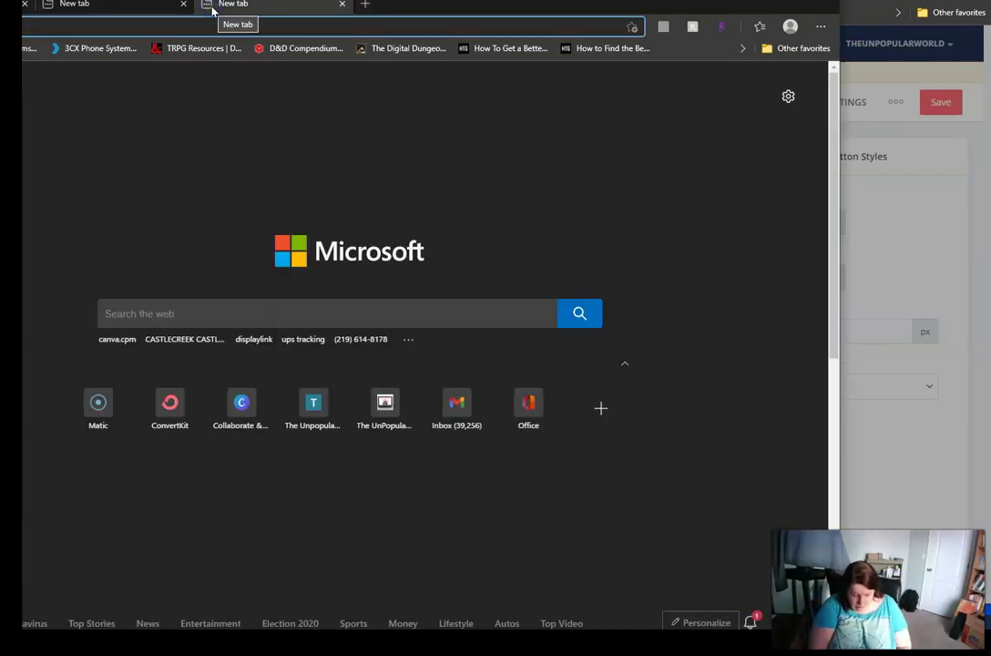
text(theunpopularmom.com)
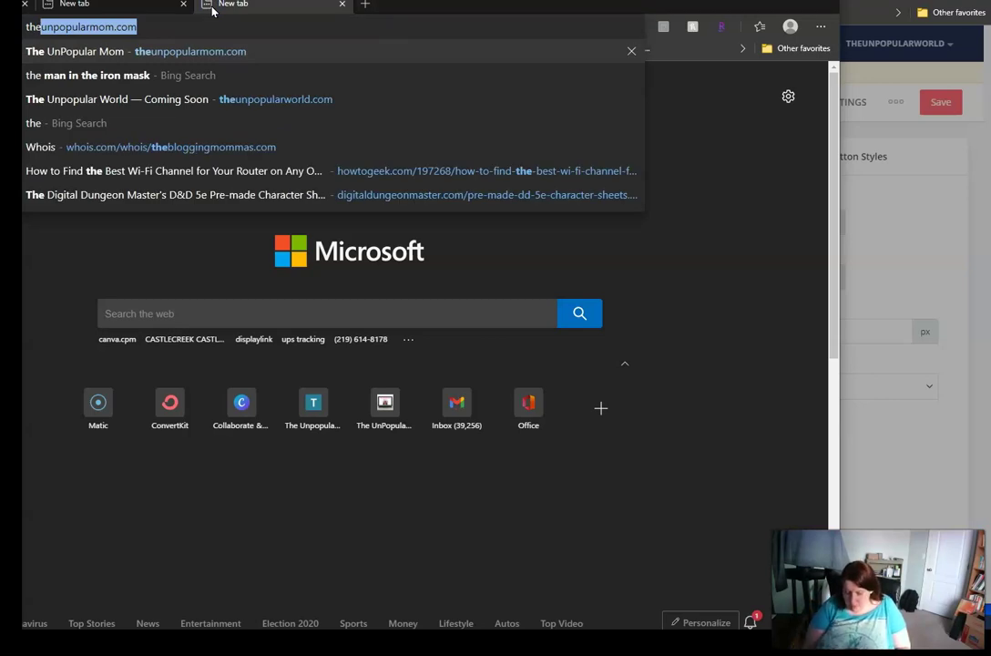
key(Return)
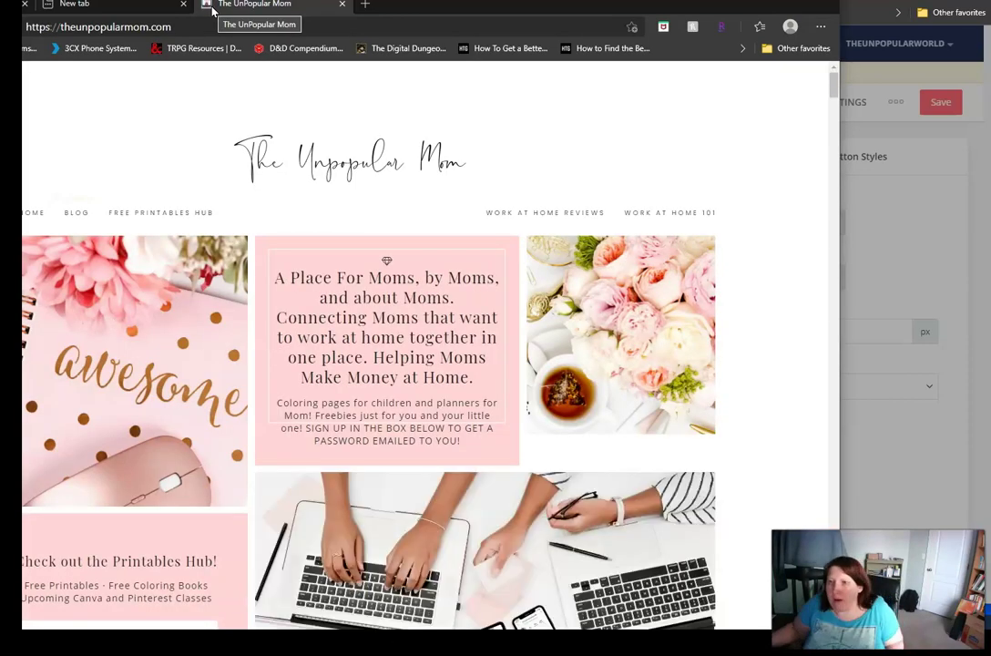
scroll(431, 153, down, 1)
scroll(432, 153, down, 10)
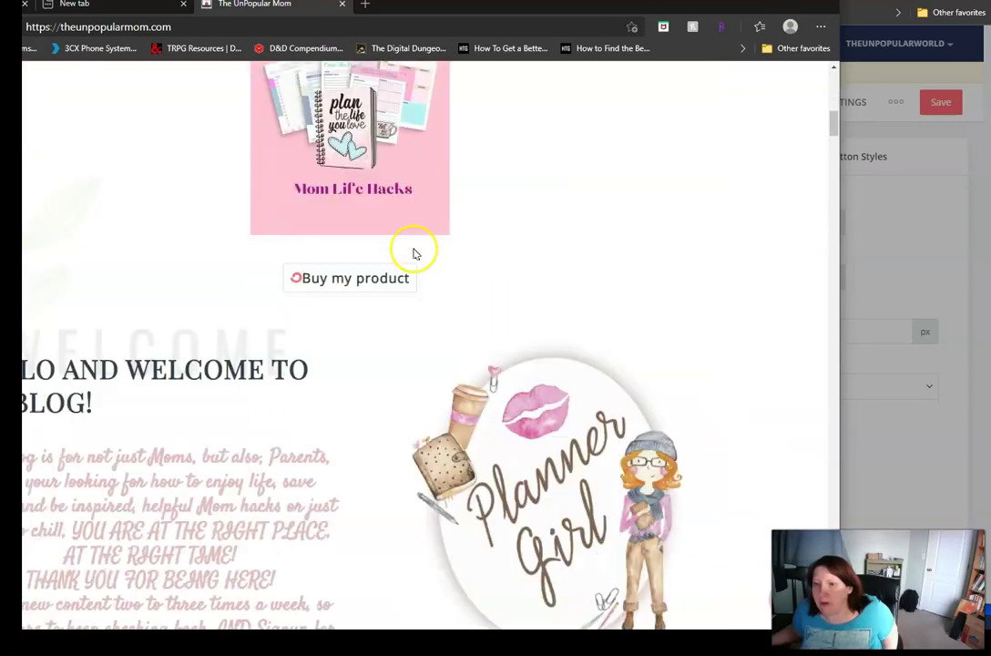
scroll(333, 260, down, 3)
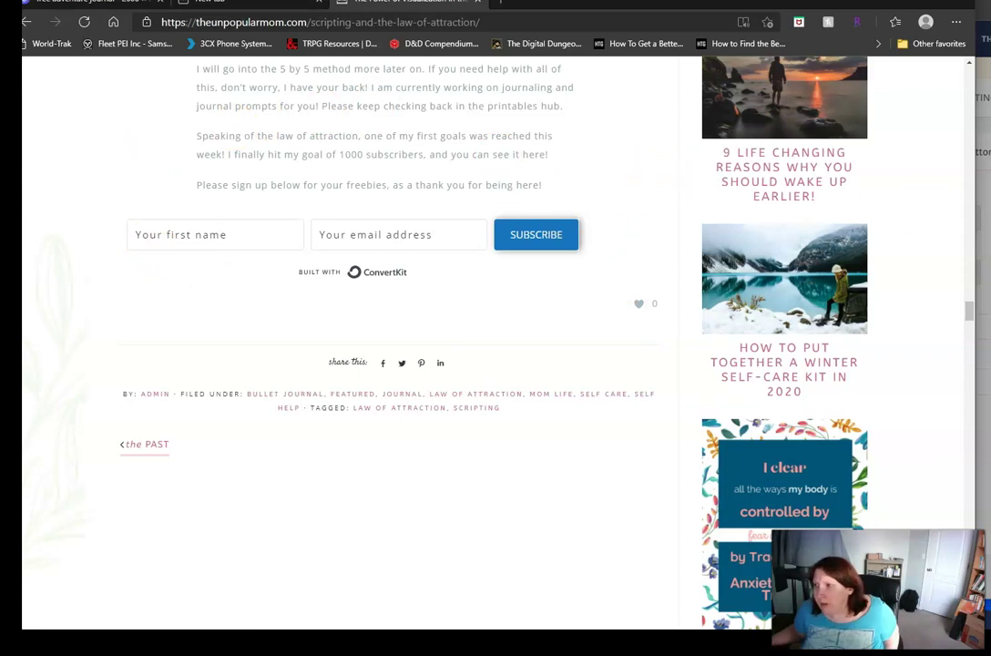
Return to ConvertKit, leave the editor for the landing pages and forms list, reopen the Monterey form for editing and check its styling.
key(alt+Tab)
key(Escape)
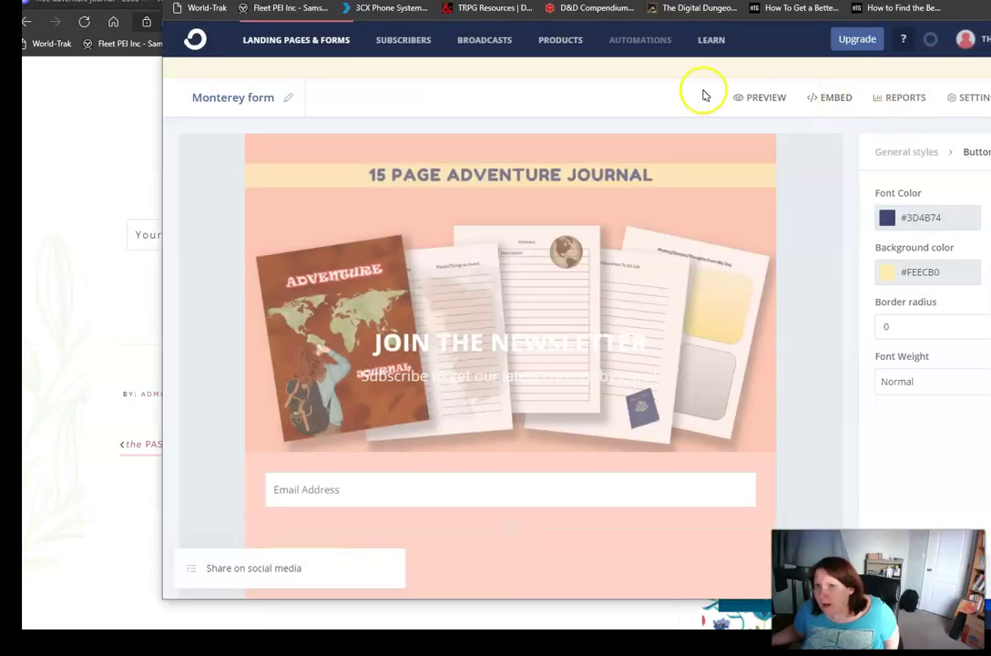
click(331, 44)
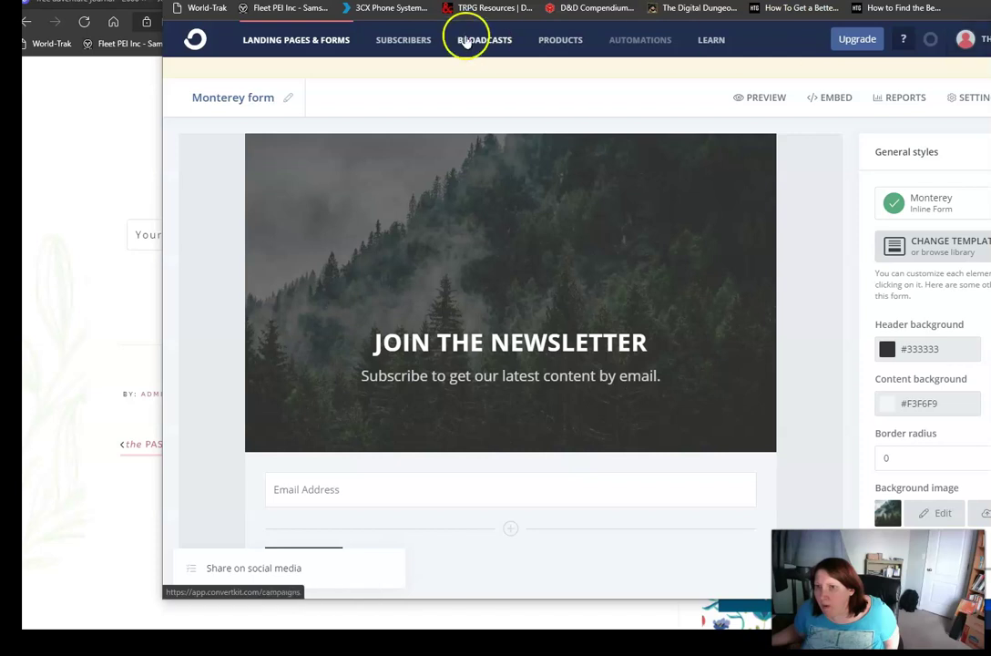
click(292, 41)
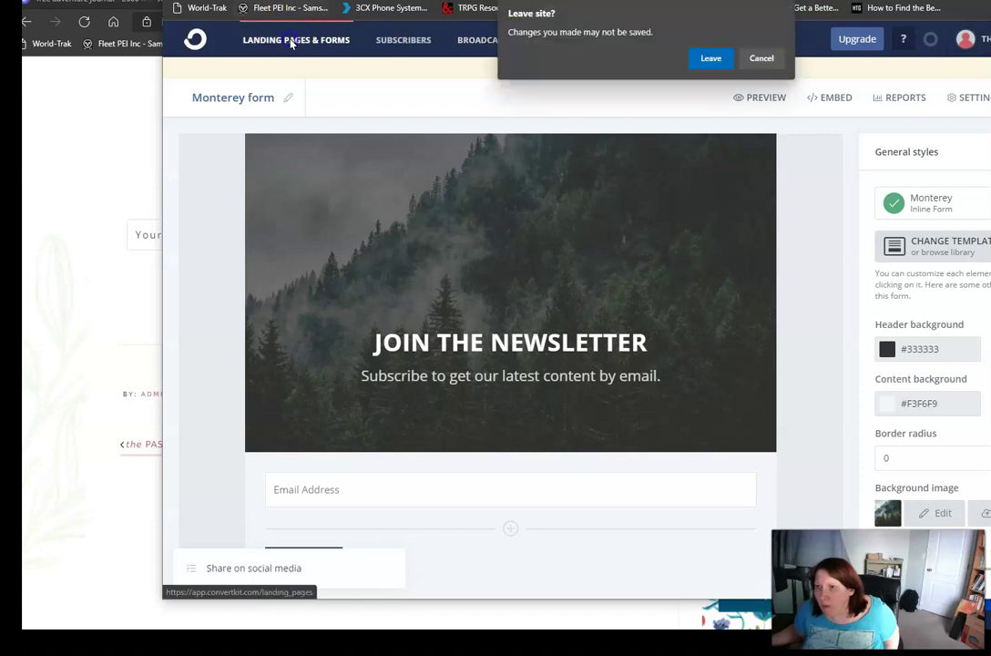
click(715, 59)
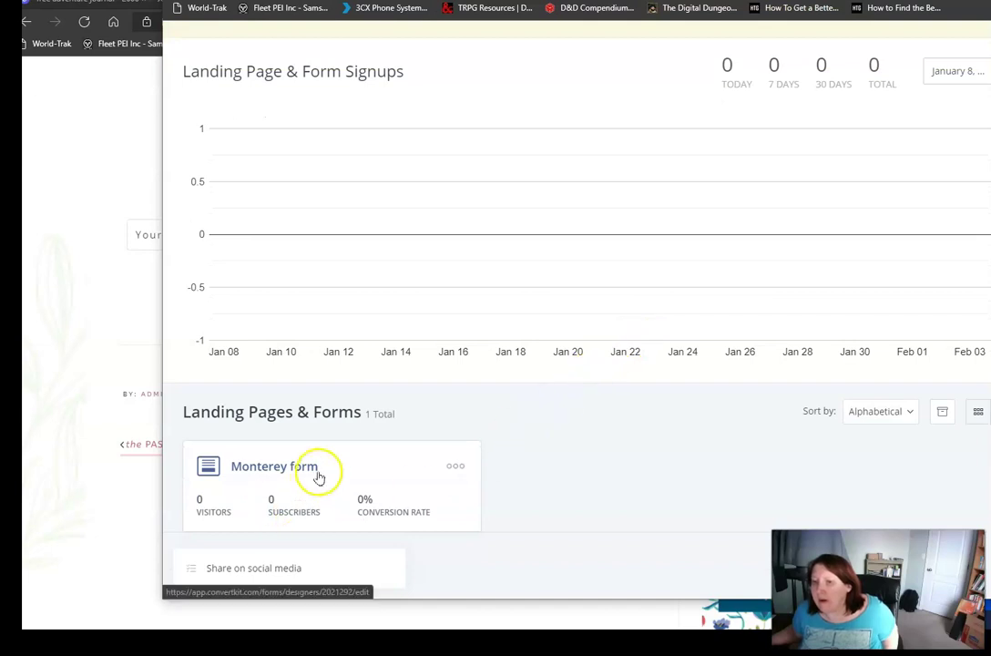
click(455, 466)
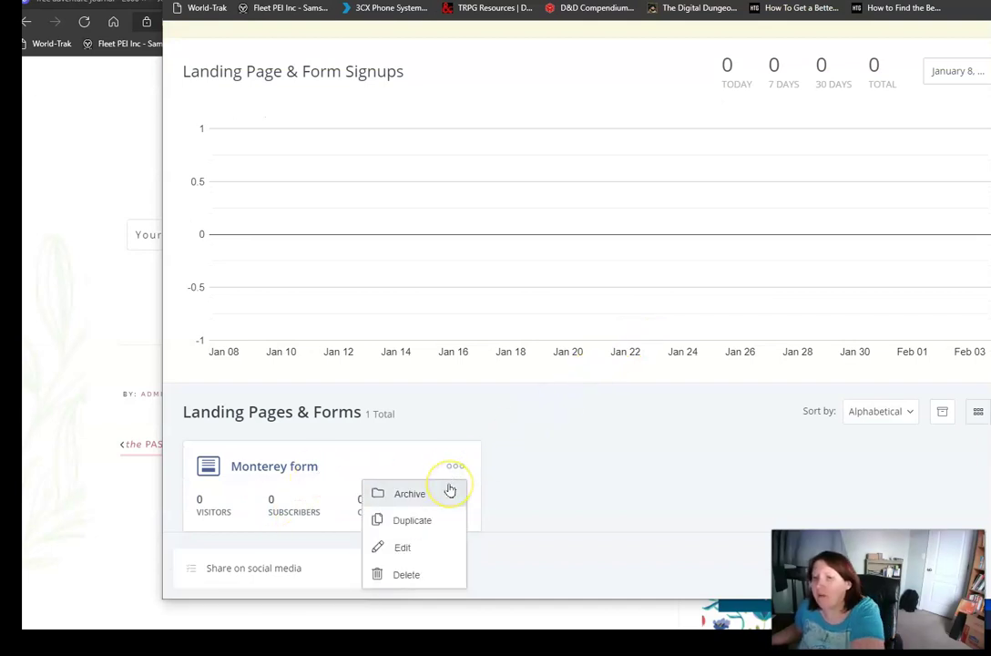
click(403, 548)
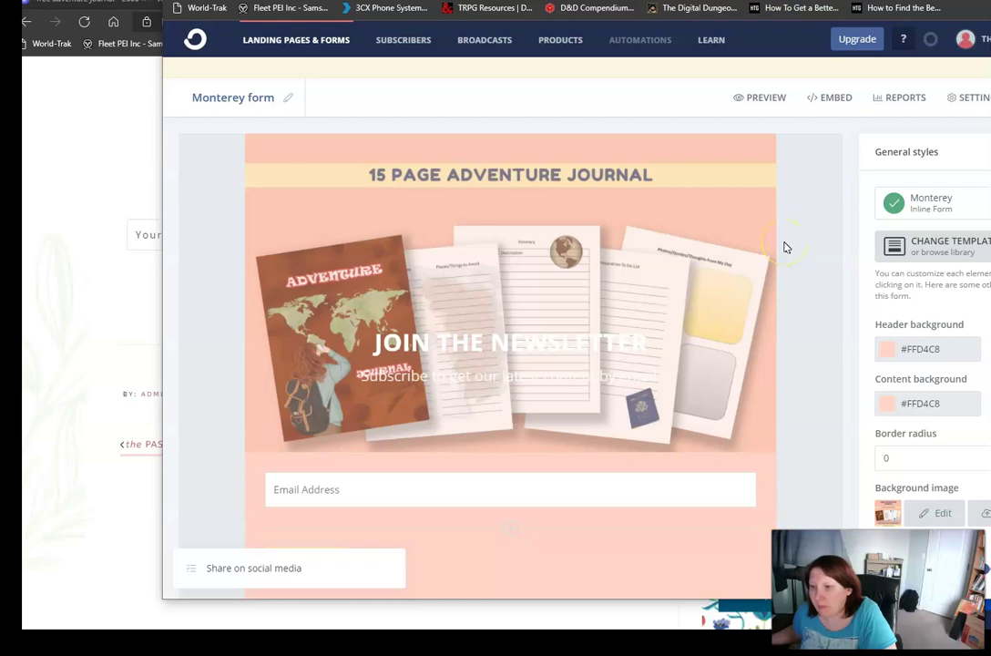
scroll(786, 247, down, 3)
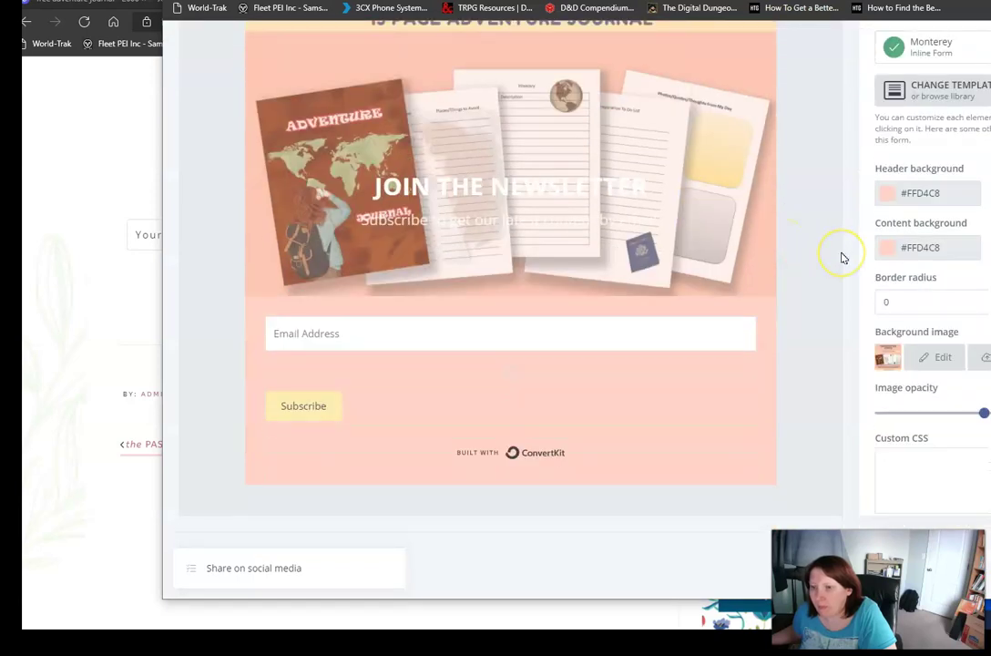
scroll(841, 258, up, 3)
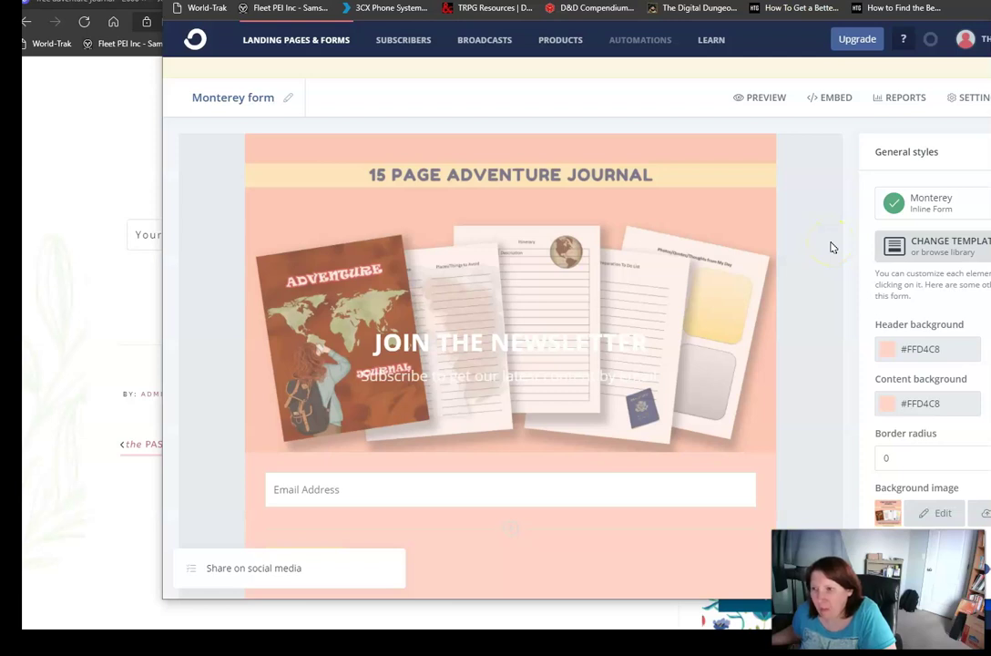
click(821, 243)
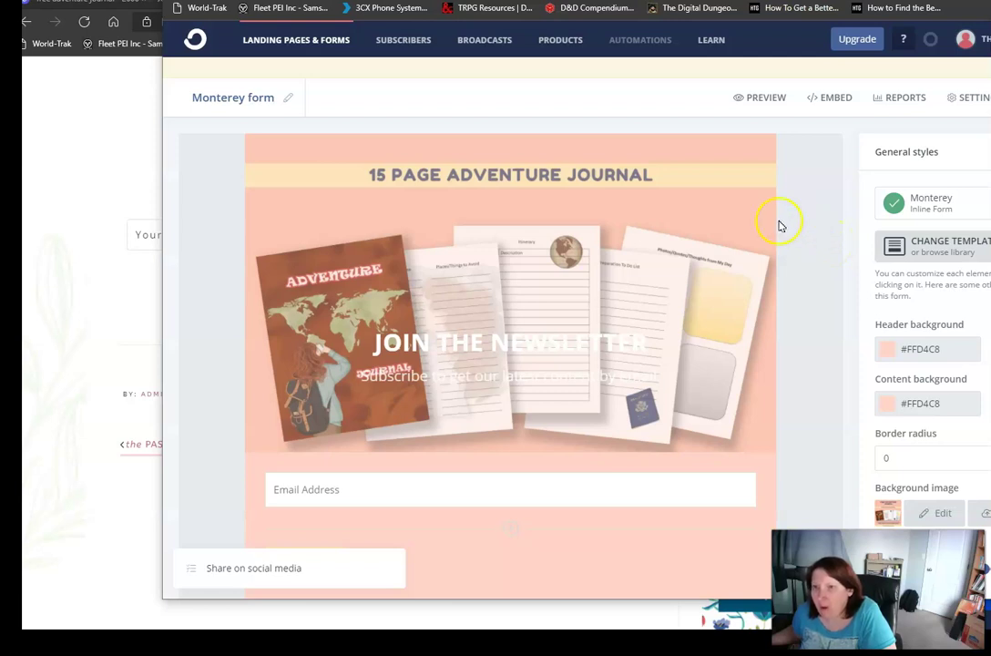
Rename the Monterey form as "adventure journal freebie".
click(288, 96)
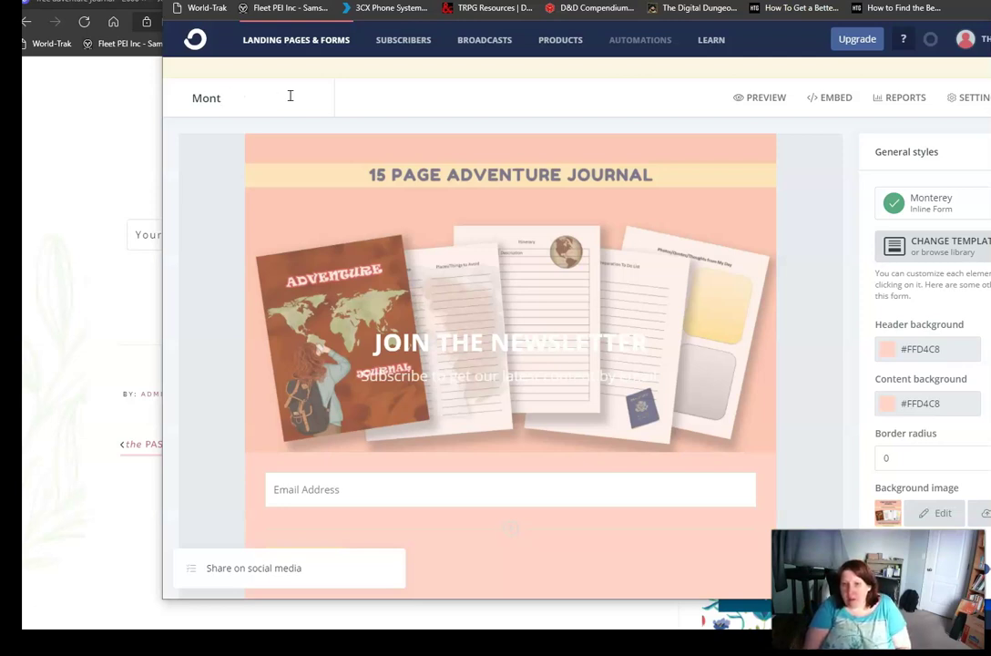
key(BackSpace)
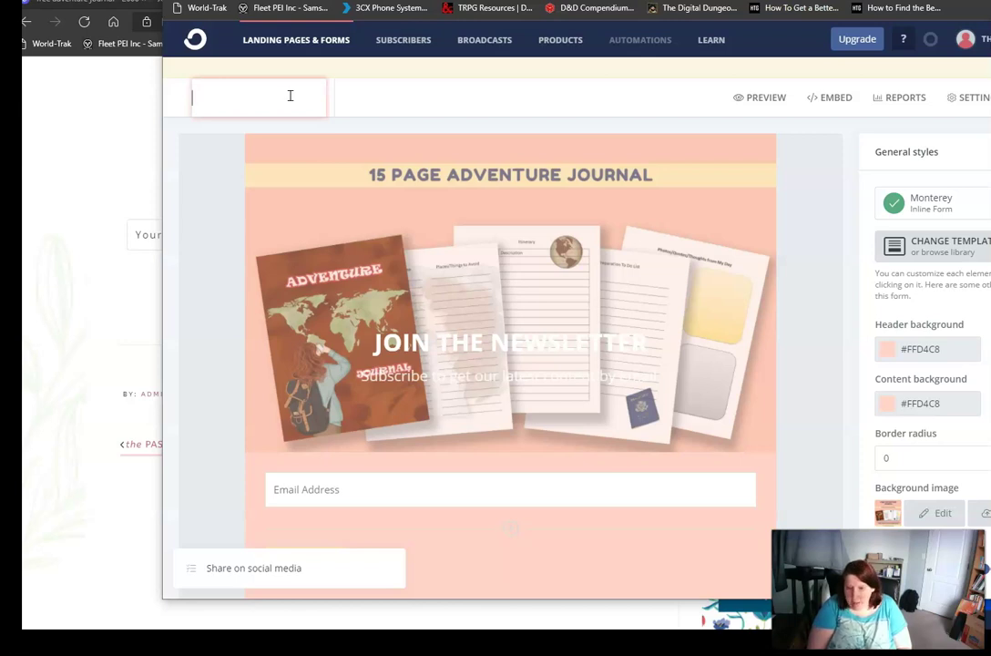
text(adventure journa)
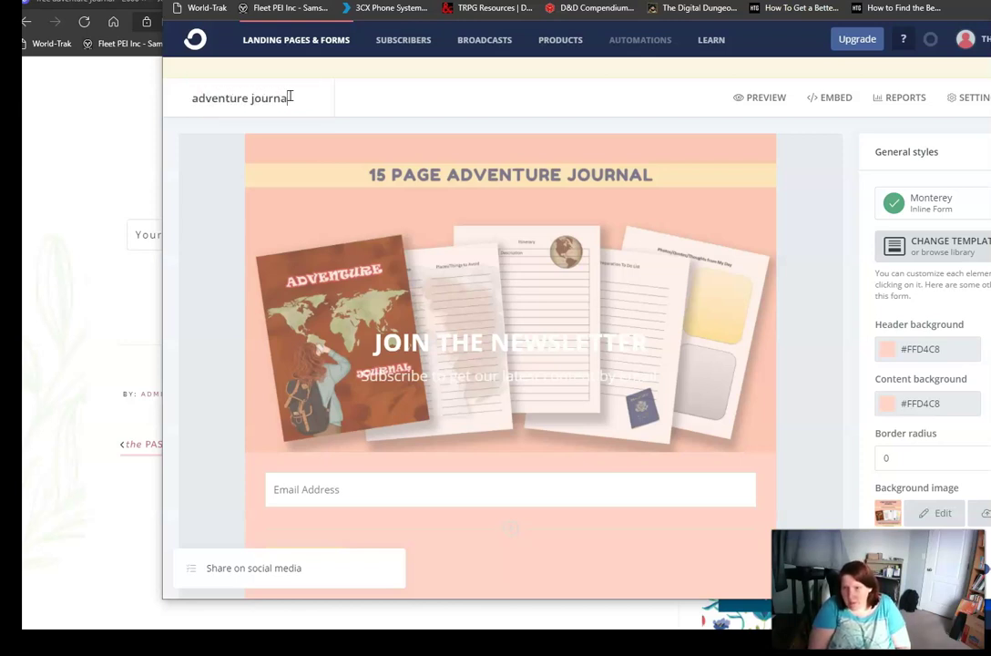
text(l freebie)
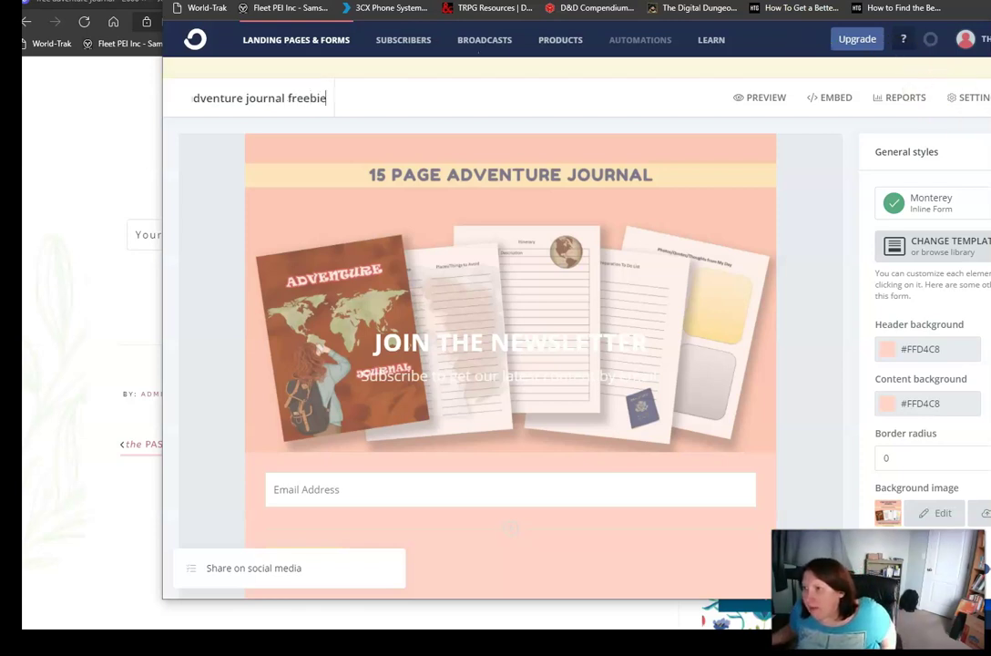
key(Return)
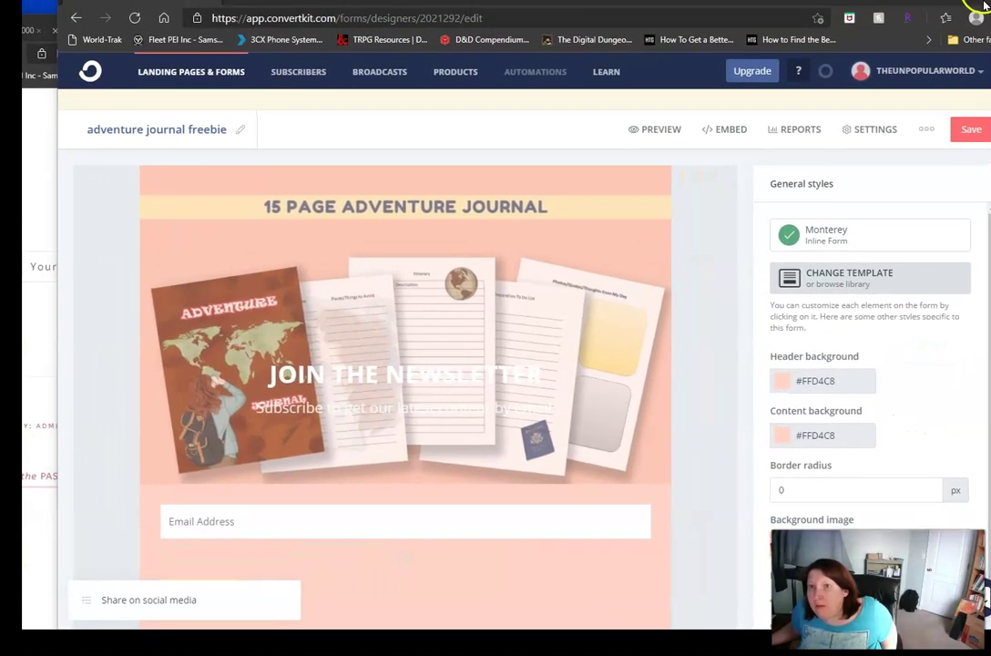
Open bluehost.com in a new browser tab.
key(ctrl+t)
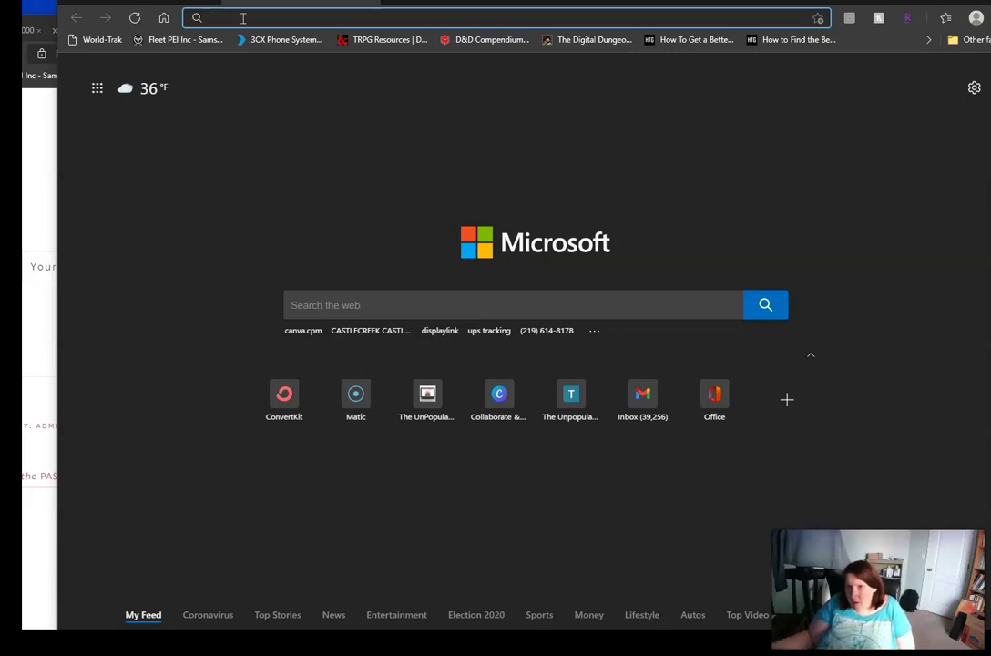
click(211, 40)
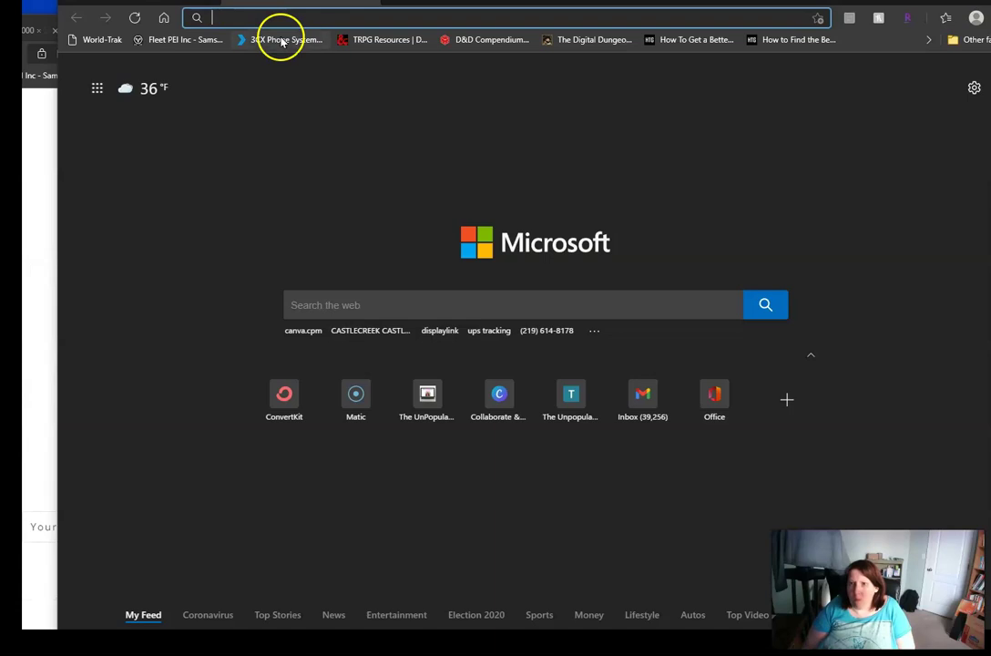
click(316, 13)
text(bl)
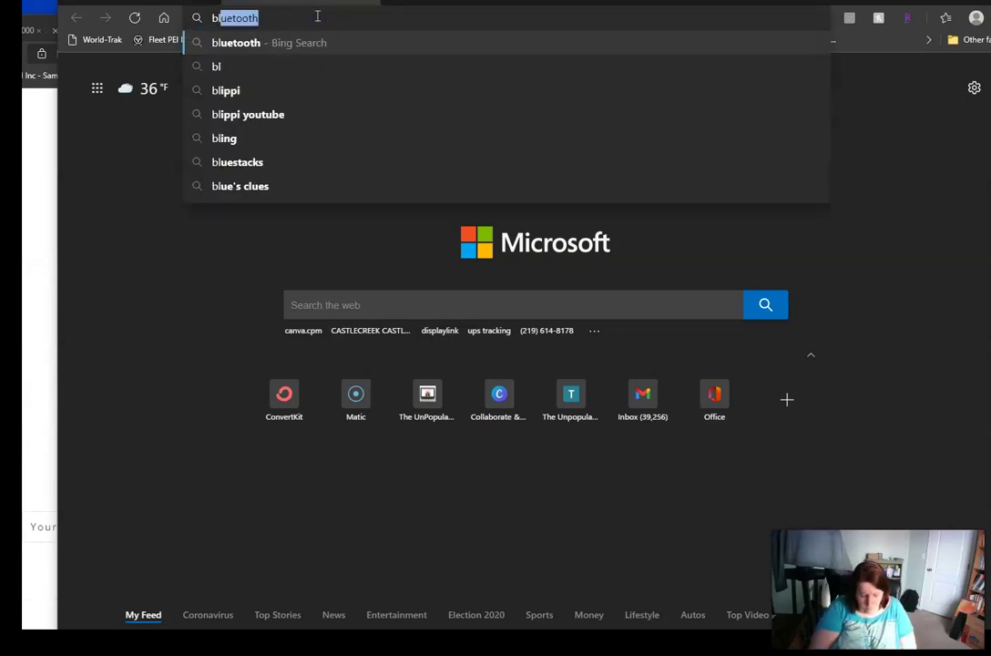
text(uehost.com)
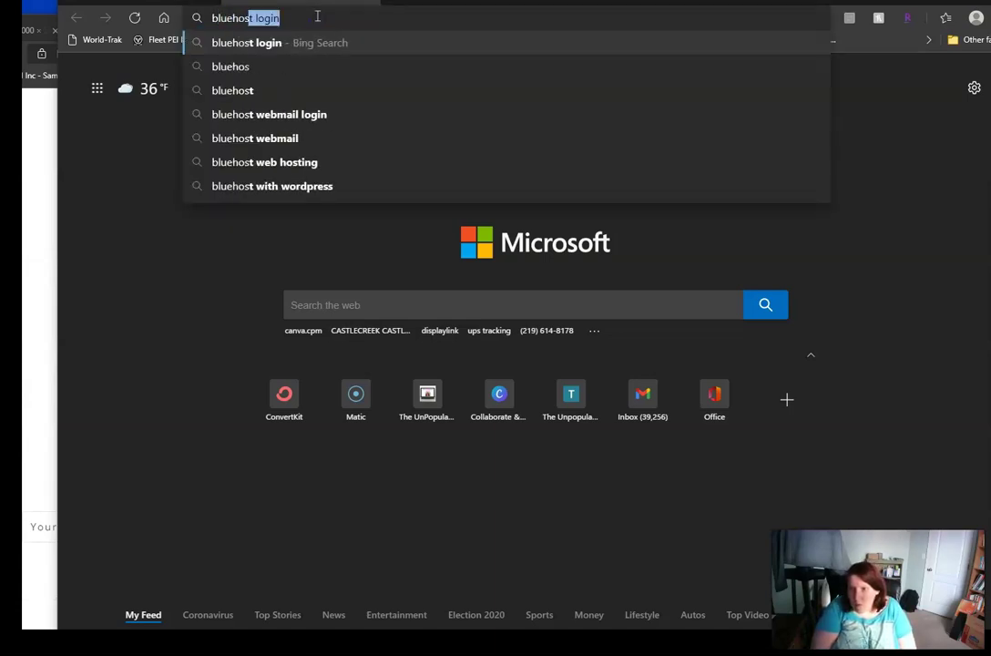
key(Return)
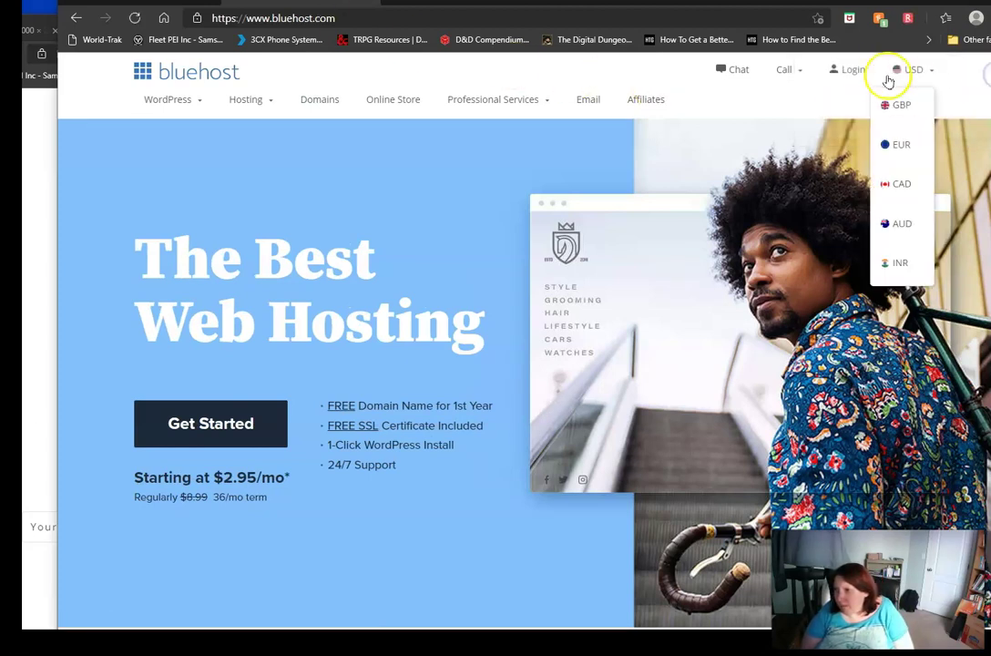
Open the hosting login page and try to log in with the domain onemoreplanner.com and the account password.
click(853, 73)
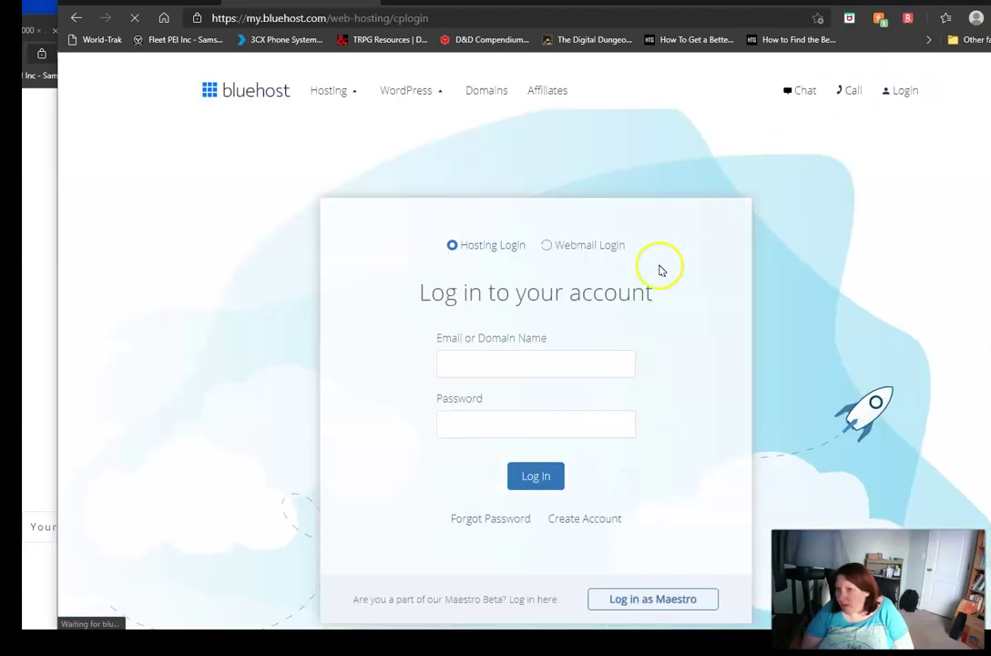
click(520, 358)
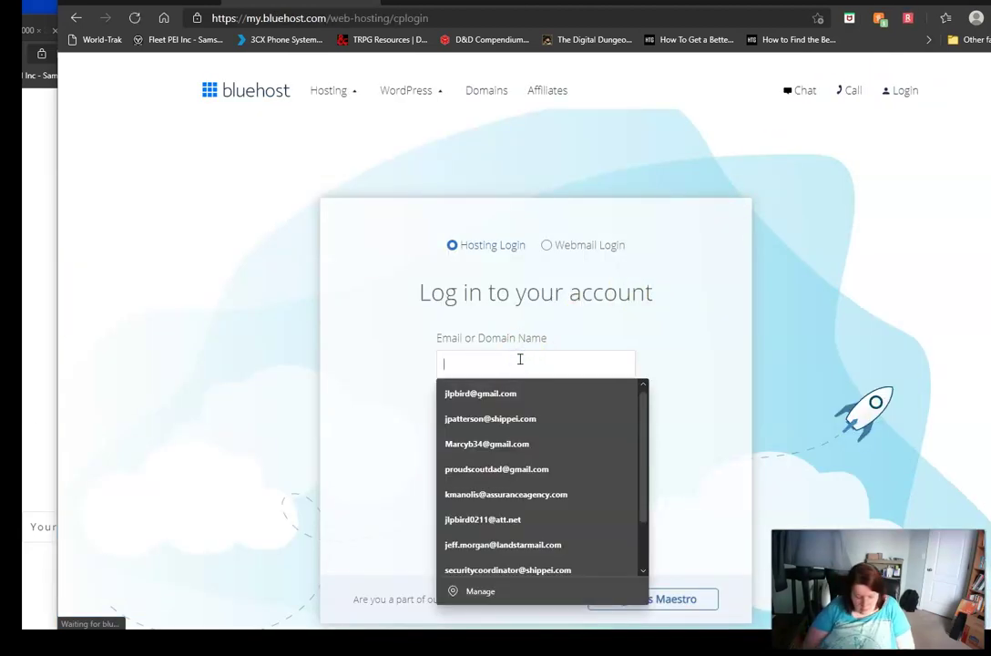
text(onemore)
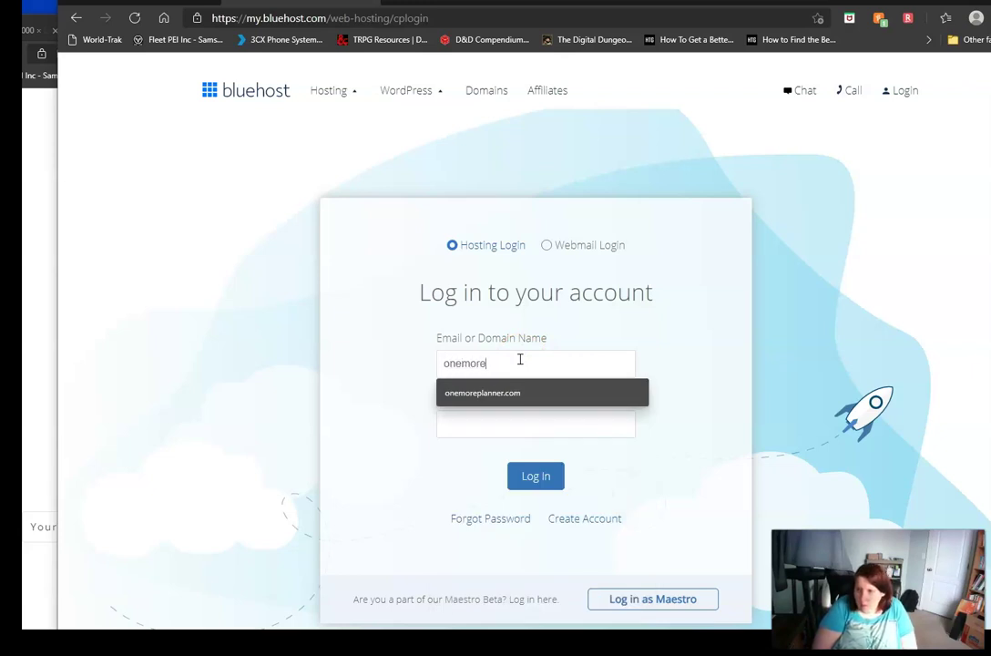
click(525, 400)
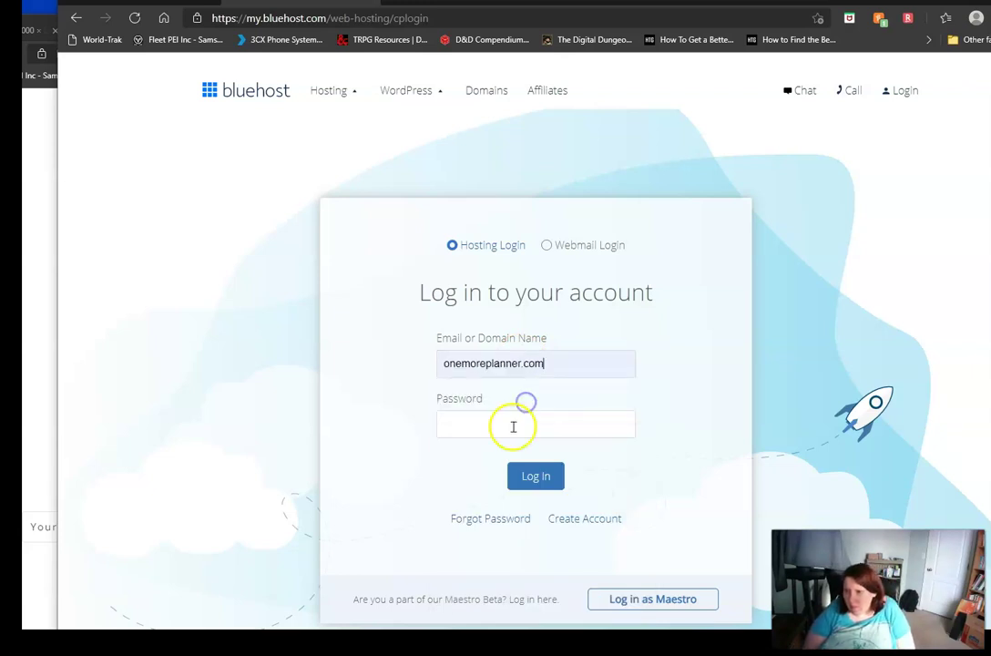
click(513, 426)
text(*)
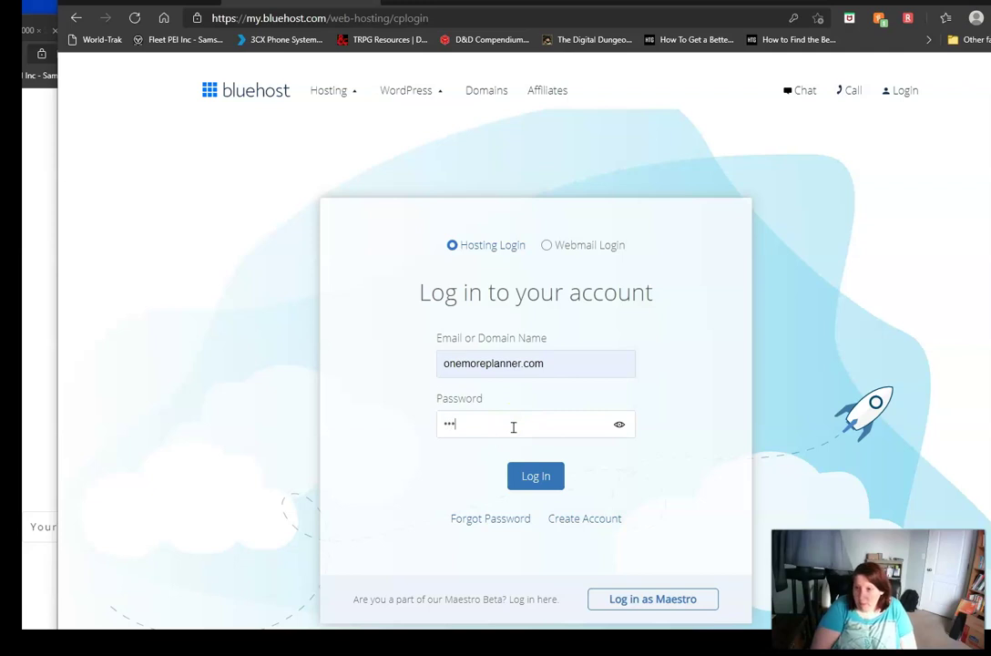
text(*******)
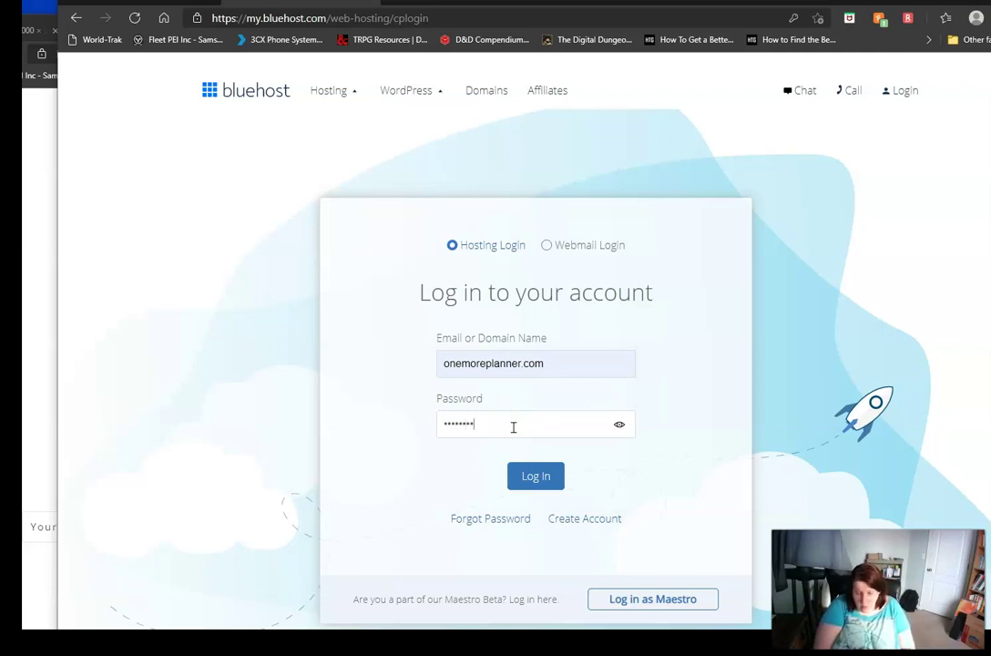
key(Return)
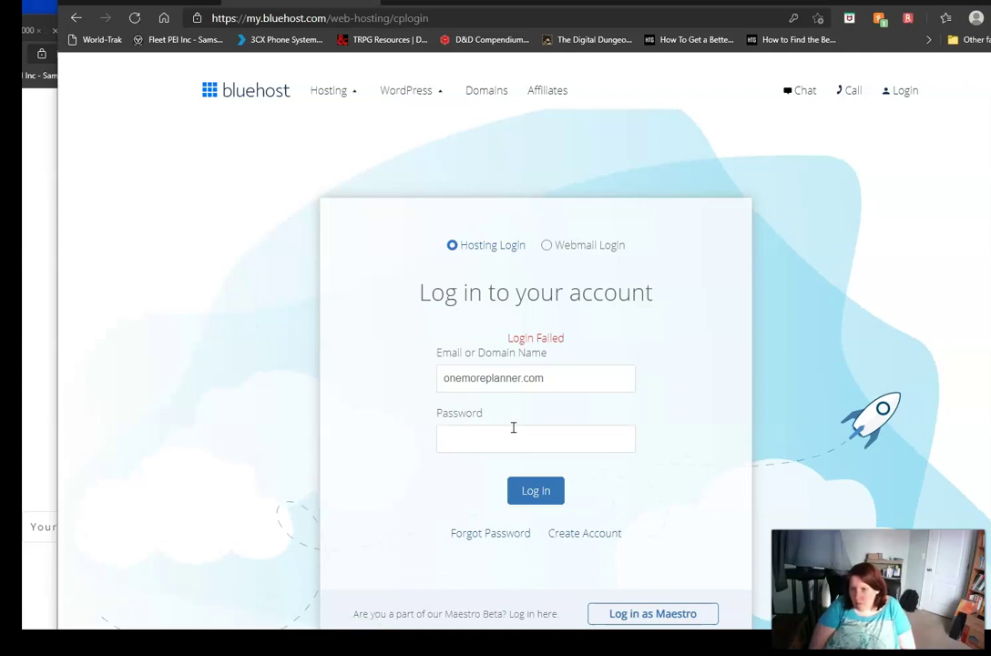
Re-enter the account password for onemoreplanner.com and submit the hosting login again.
click(511, 437)
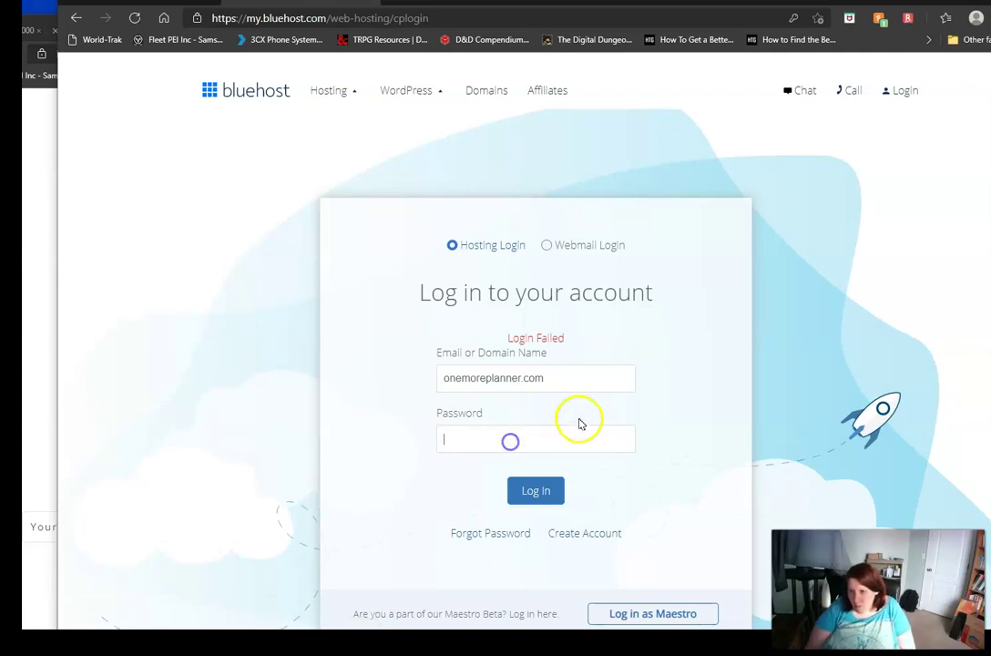
click(588, 380)
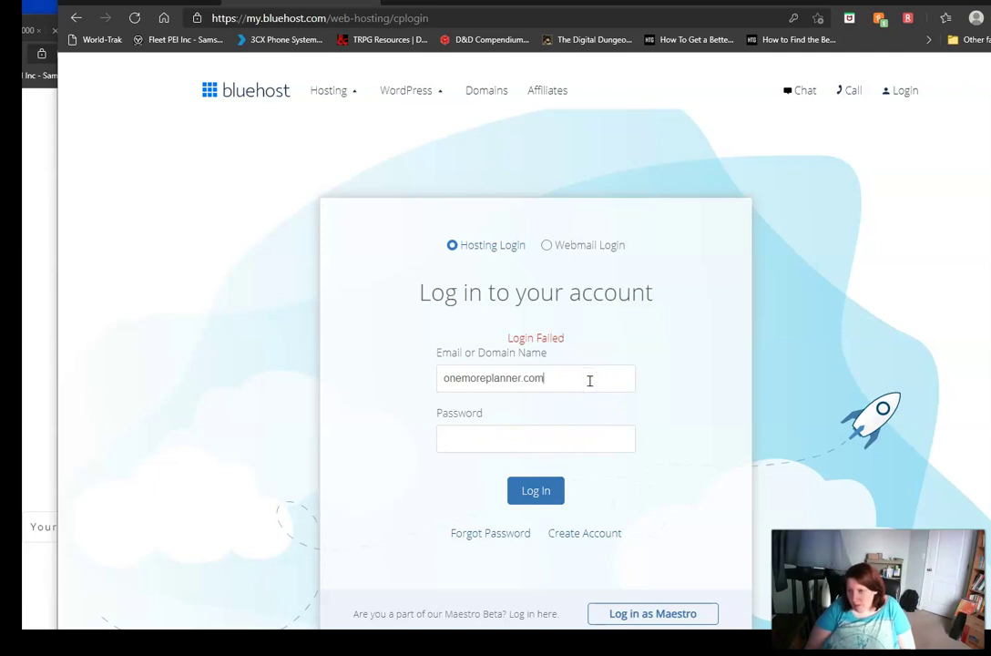
click(568, 437)
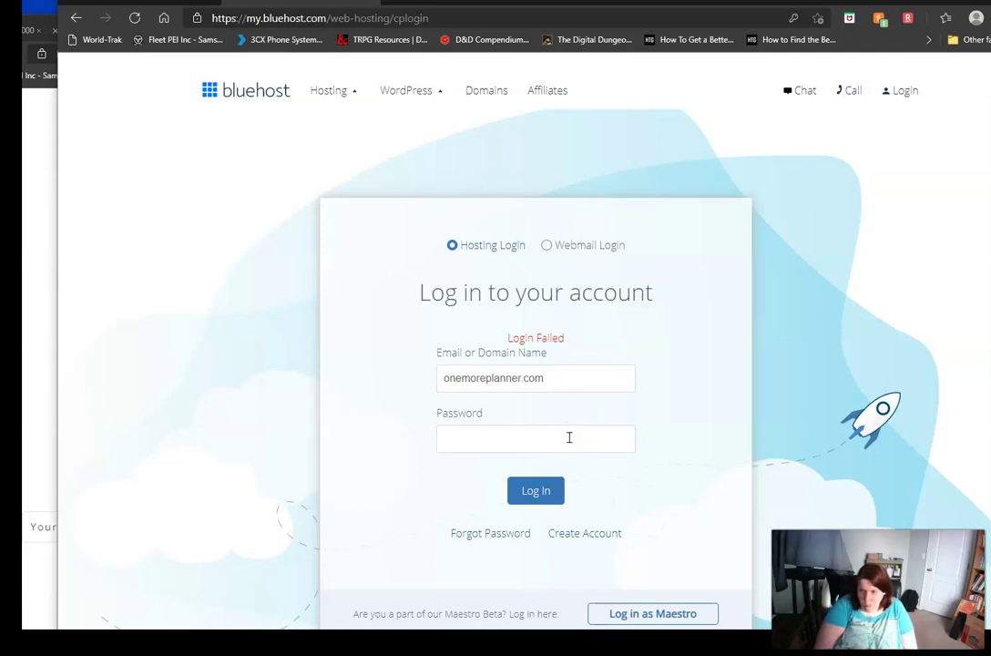
text(••••••)
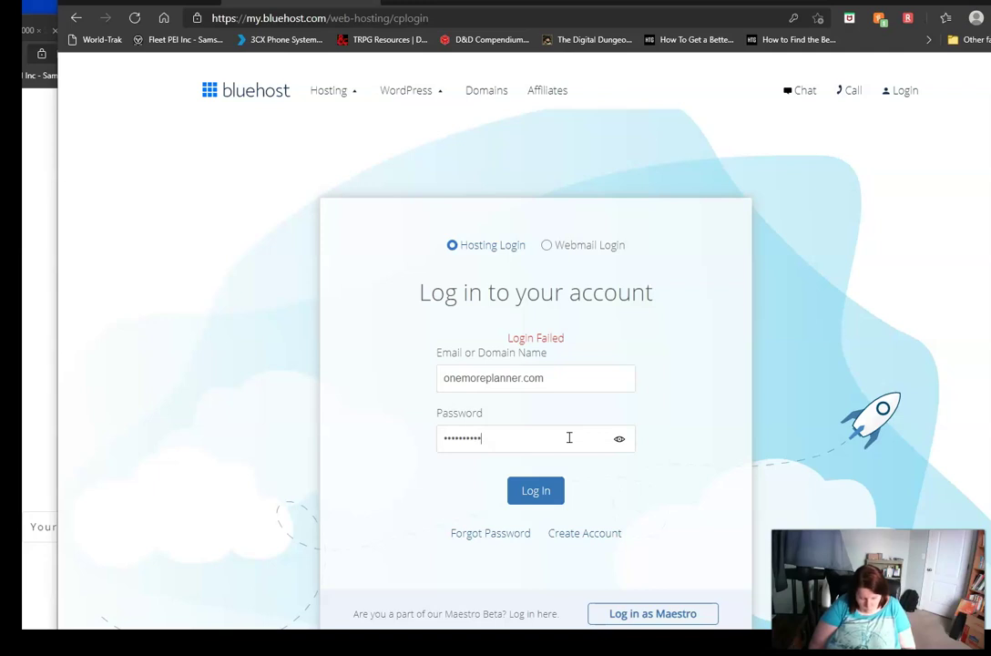
key(Return)
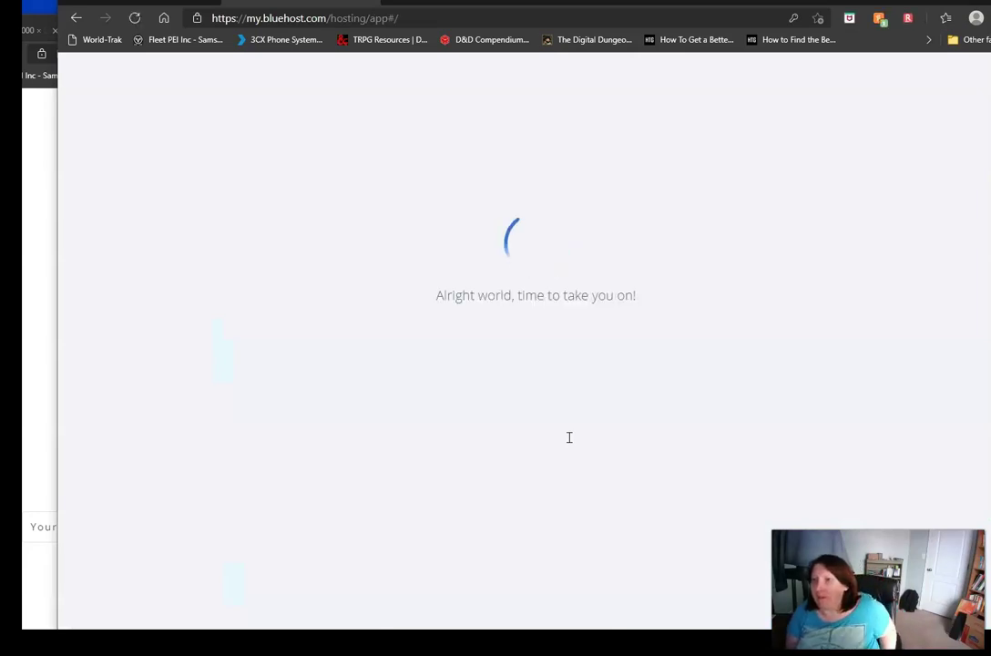
click(614, 441)
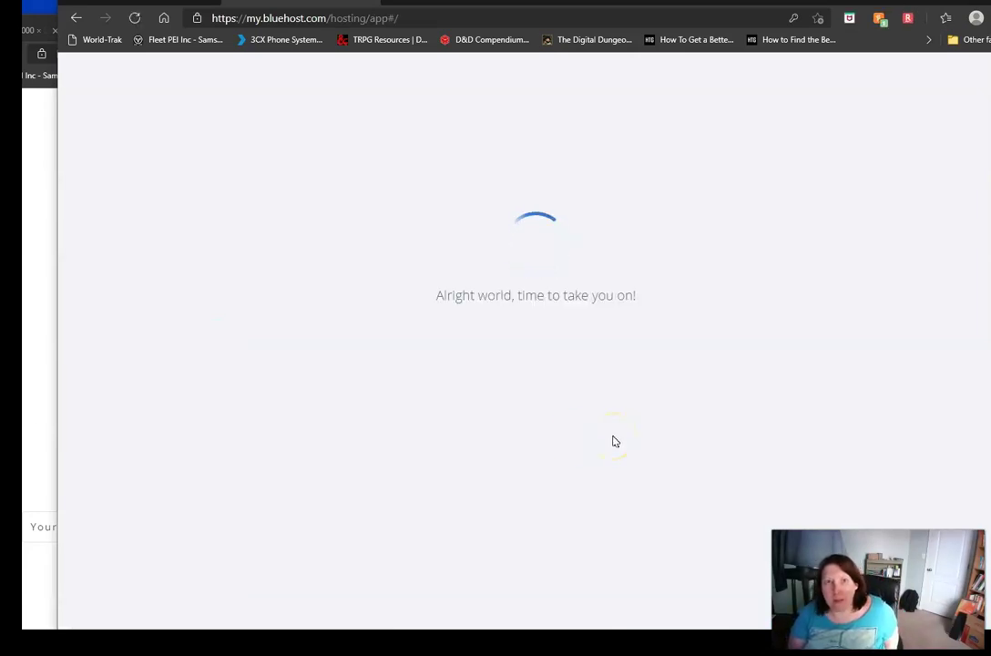
click(643, 368)
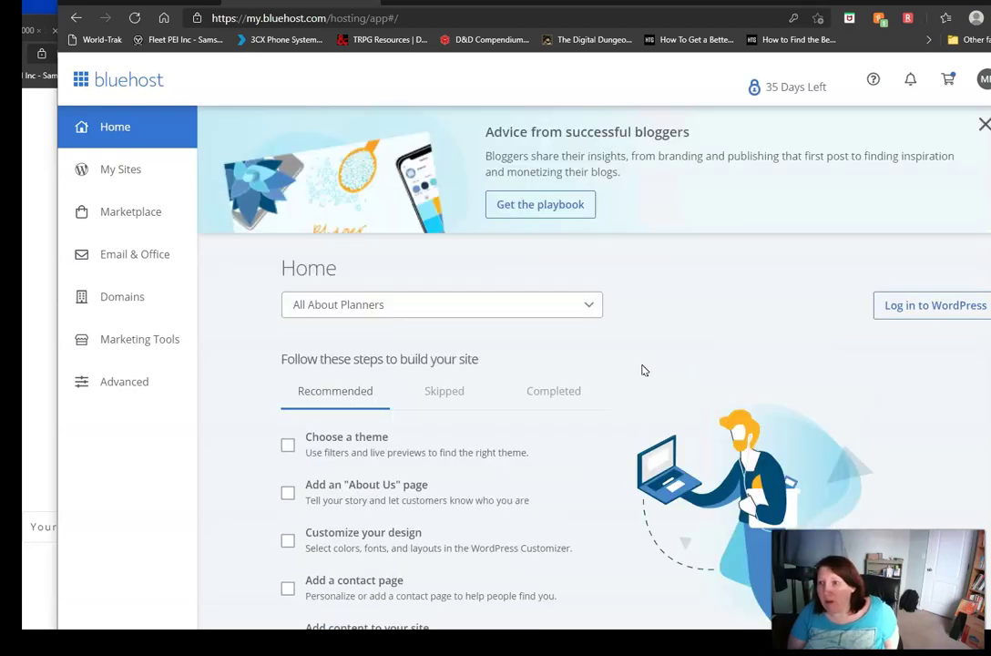
Find theunpopularworld.com in the list of hosted sites and open its management overview.
click(132, 294)
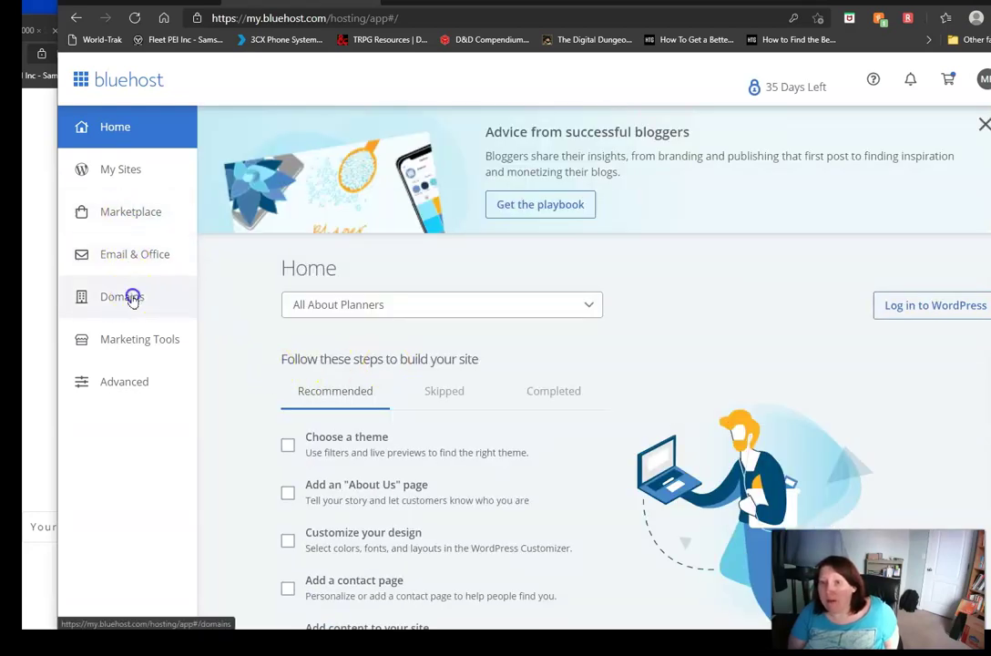
click(123, 171)
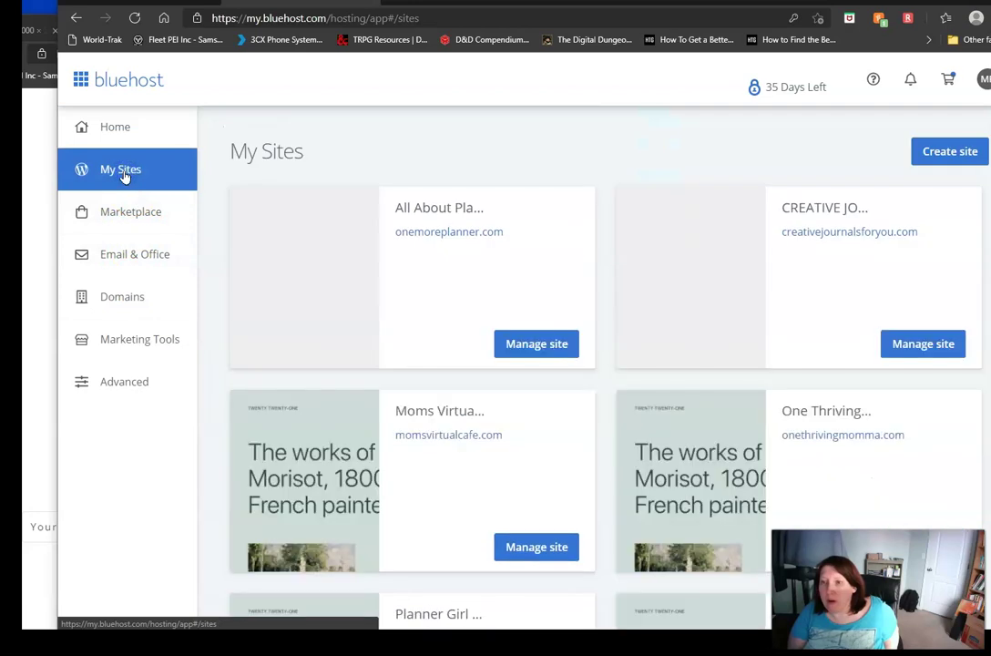
scroll(750, 274, down, 7)
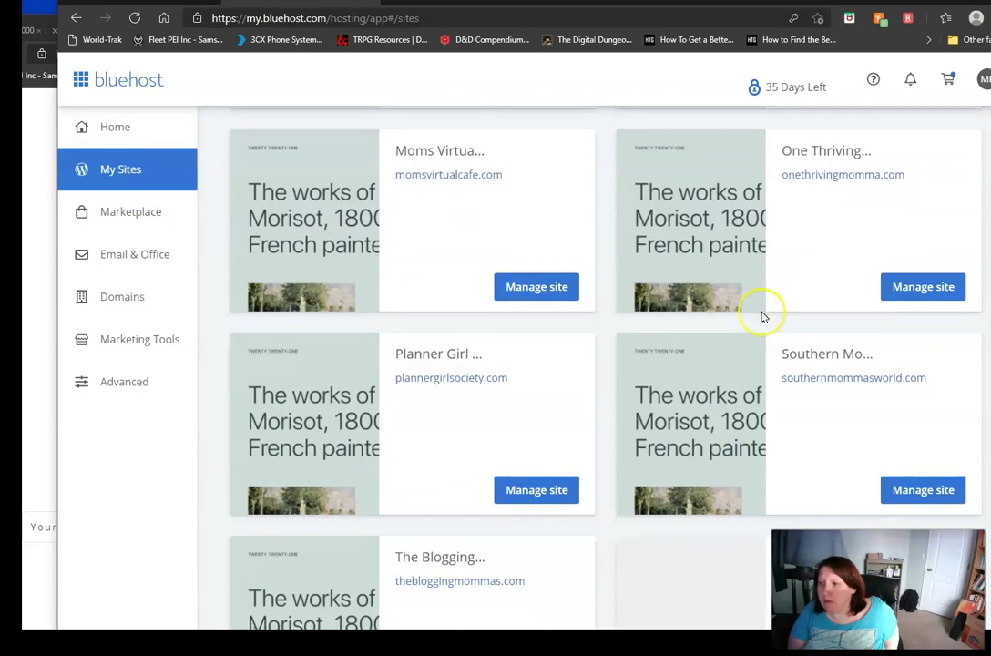
scroll(761, 316, down, 2)
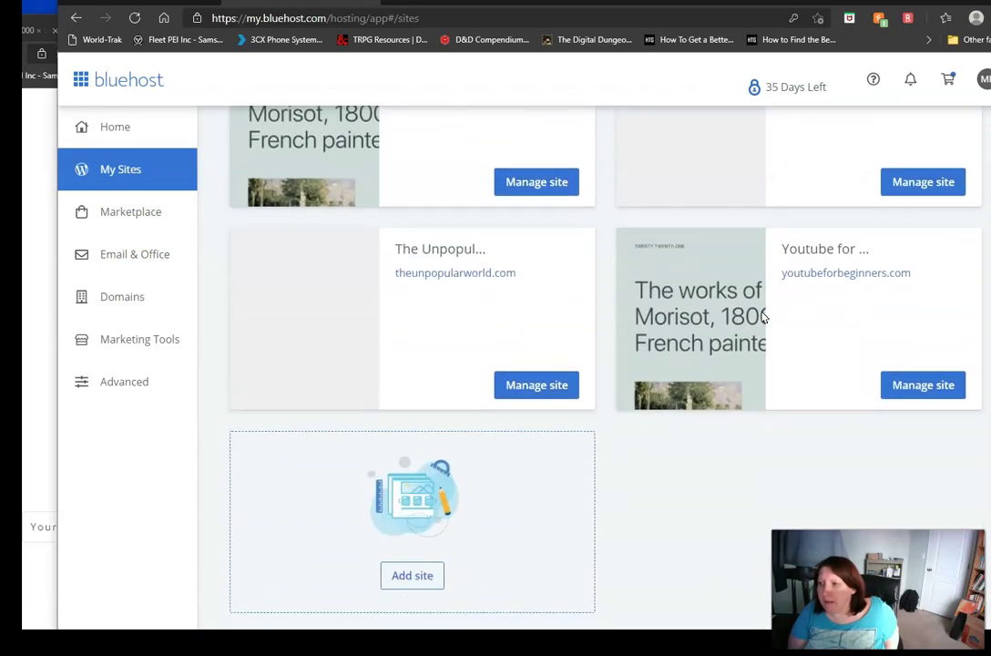
scroll(762, 314, up, 1)
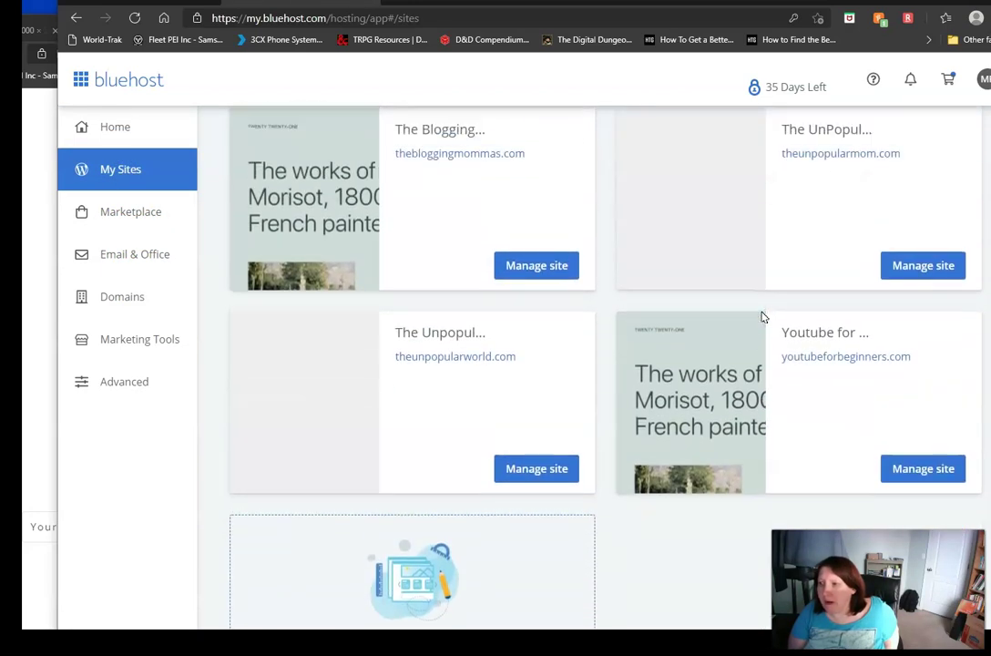
click(466, 359)
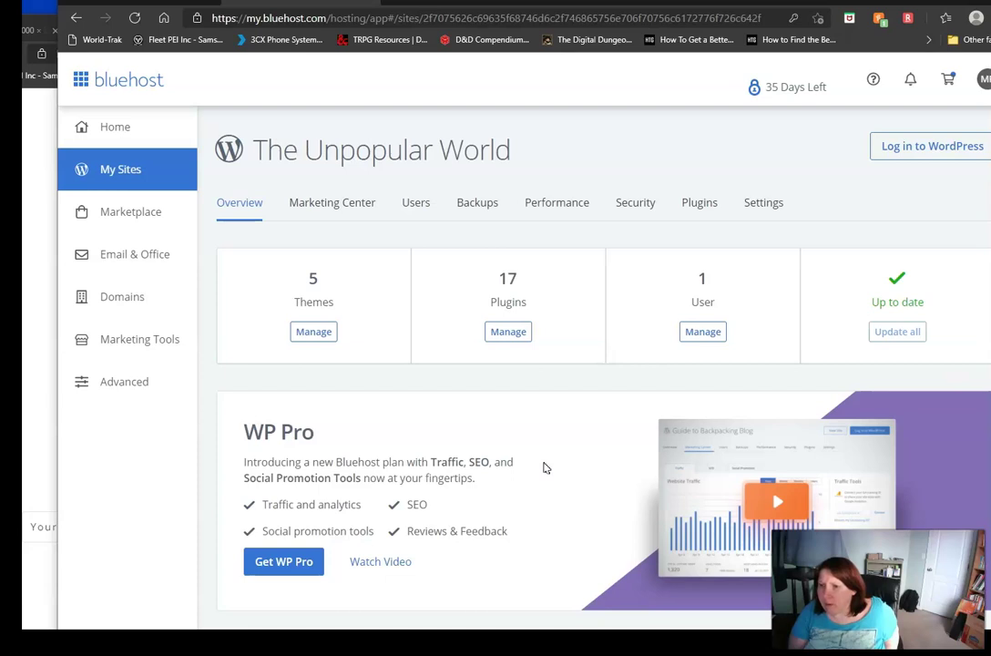
Open the site's active Chamomile theme for customizing in WordPress and open a new browser tab.
click(307, 337)
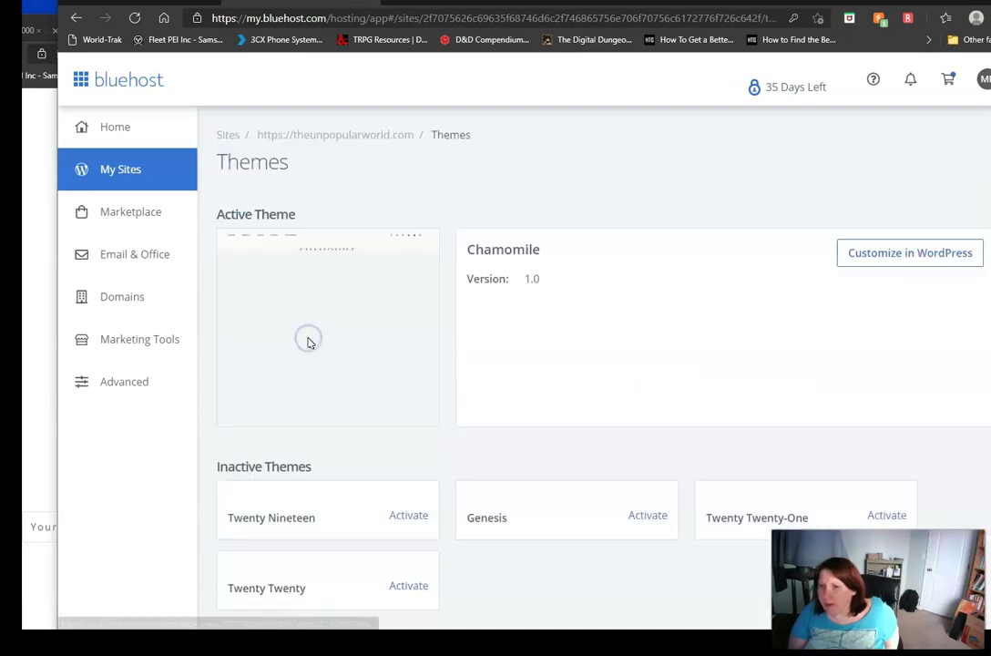
click(905, 254)
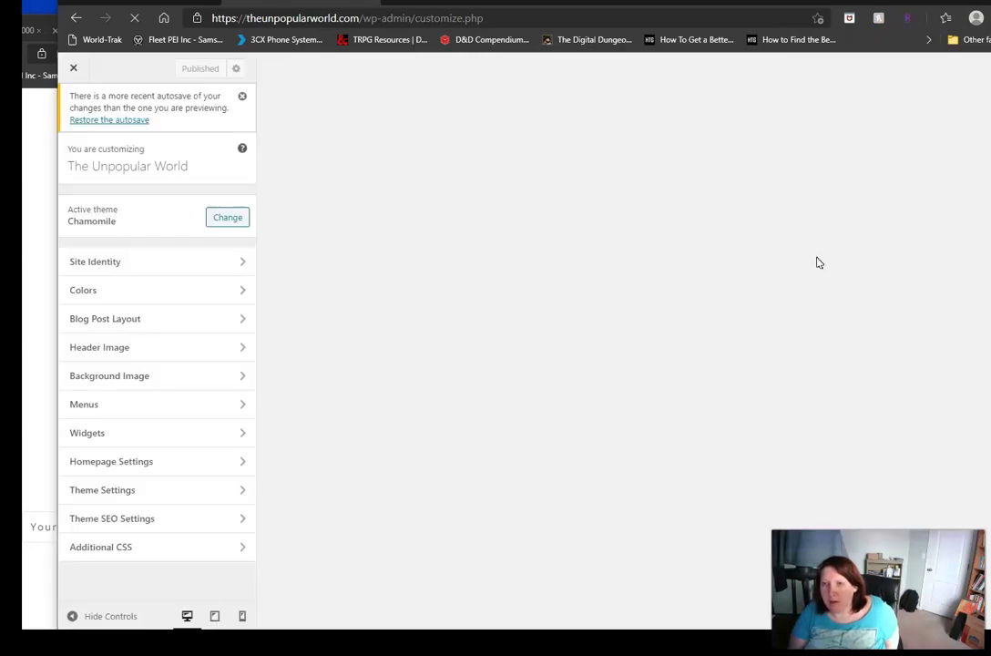
click(676, 294)
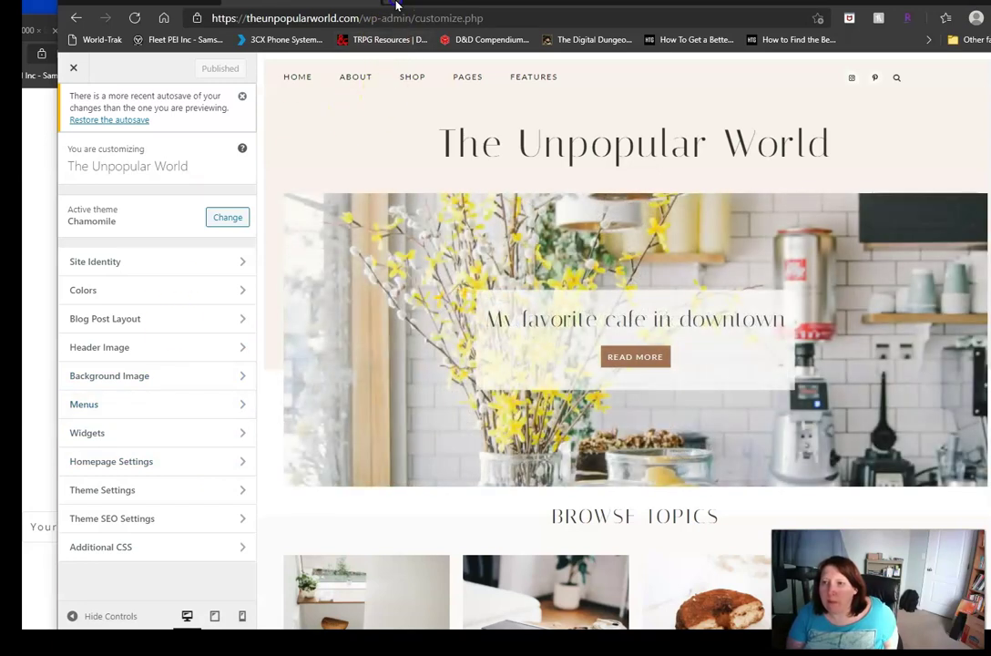
click(398, 5)
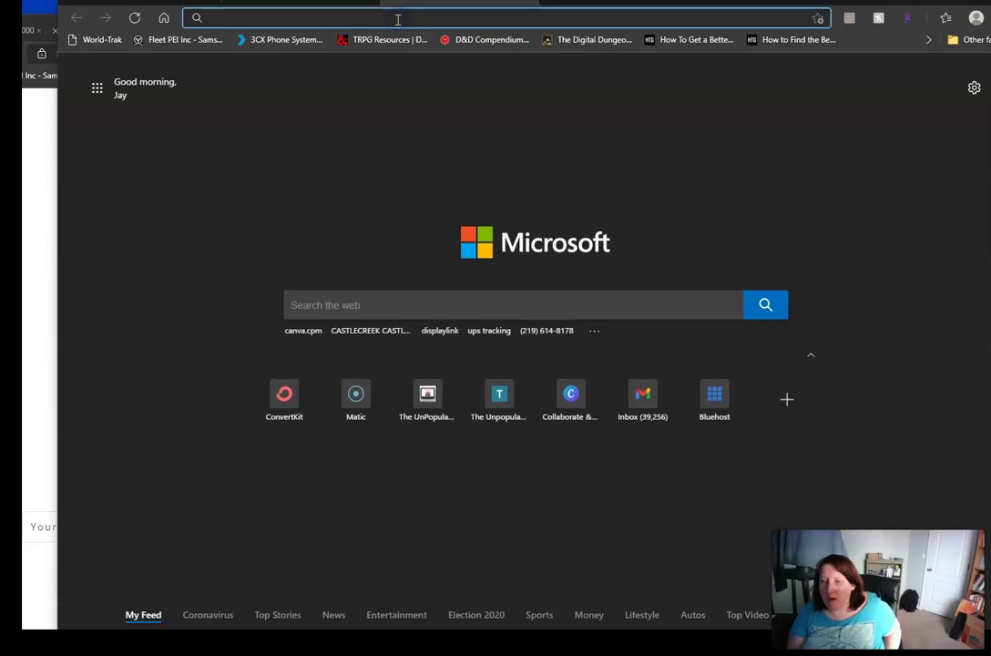
text(o)
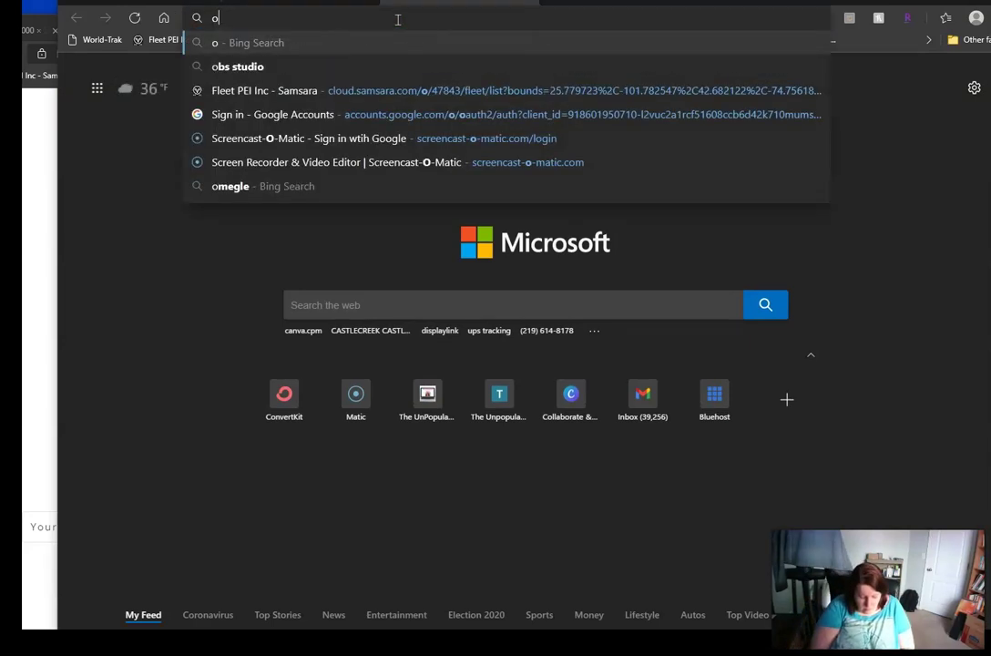
text(nemore)
key(BackSpace)
key(BackSpace)
key(BackSpace)
key(BackSpace)
key(BackSpace)
key(BackSpace)
key(BackSpace)
key(BackSpace)
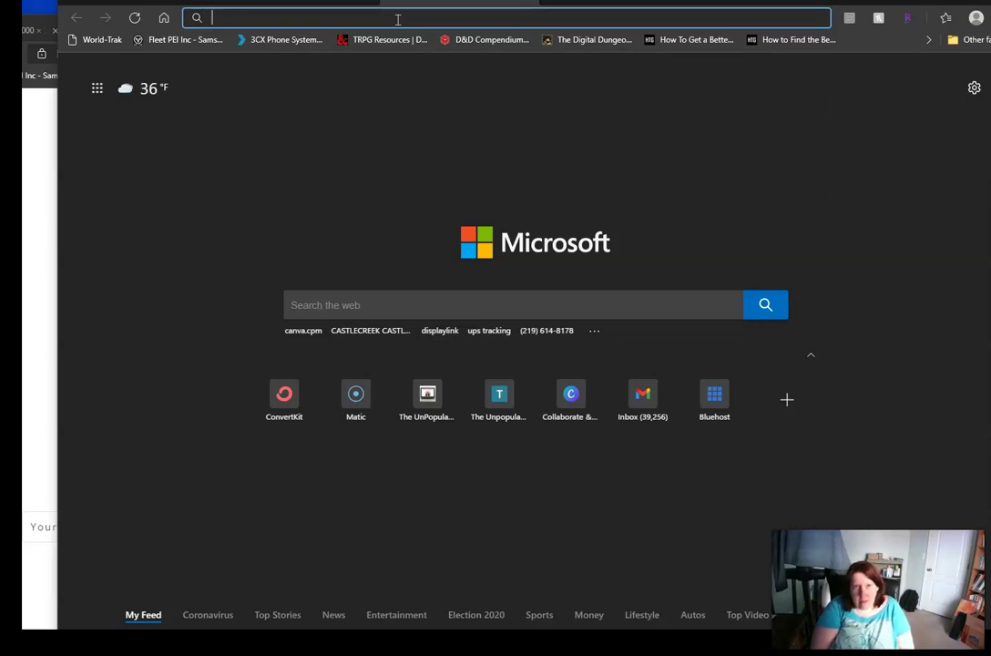
Load theunpopularworld.com in the new browser tab.
text(theuno)
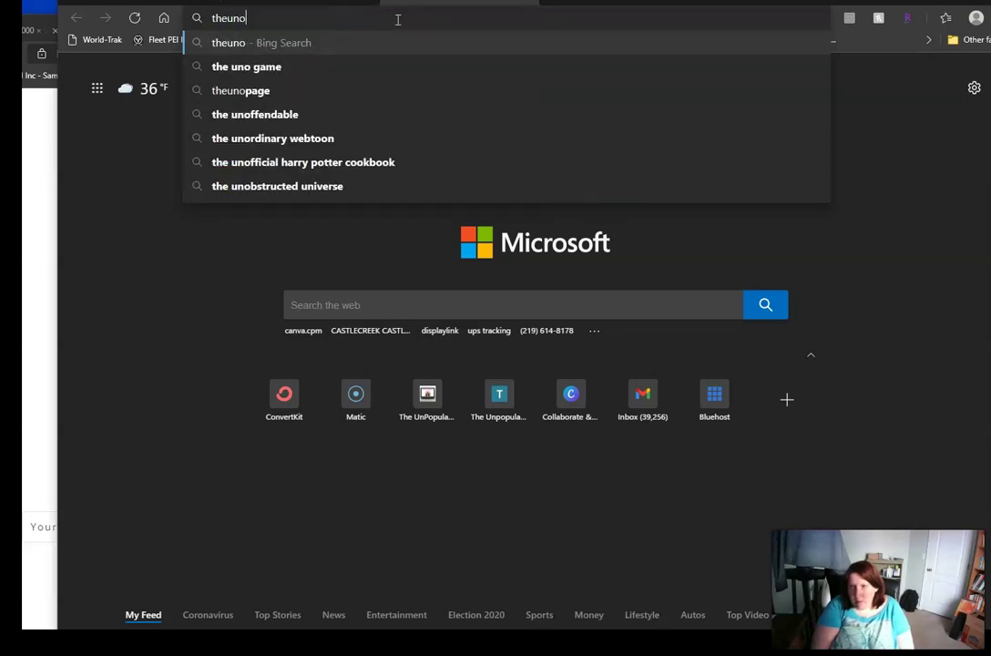
key(BackSpace)
text(poula)
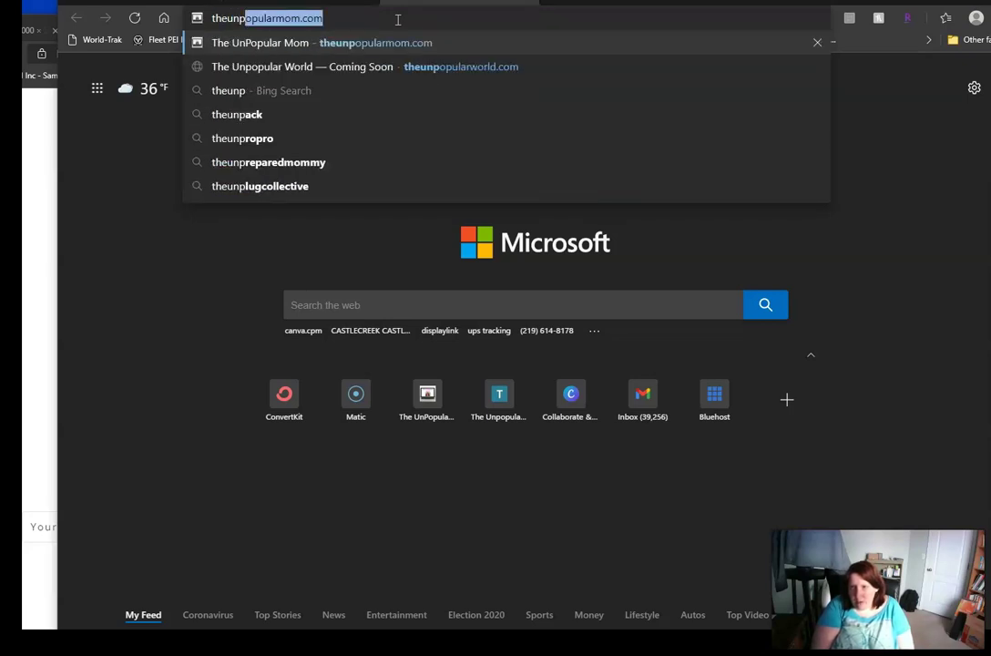
key(BackSpace)
key(BackSpace)
key(BackSpace)
text(pularworld.co)
key(Return)
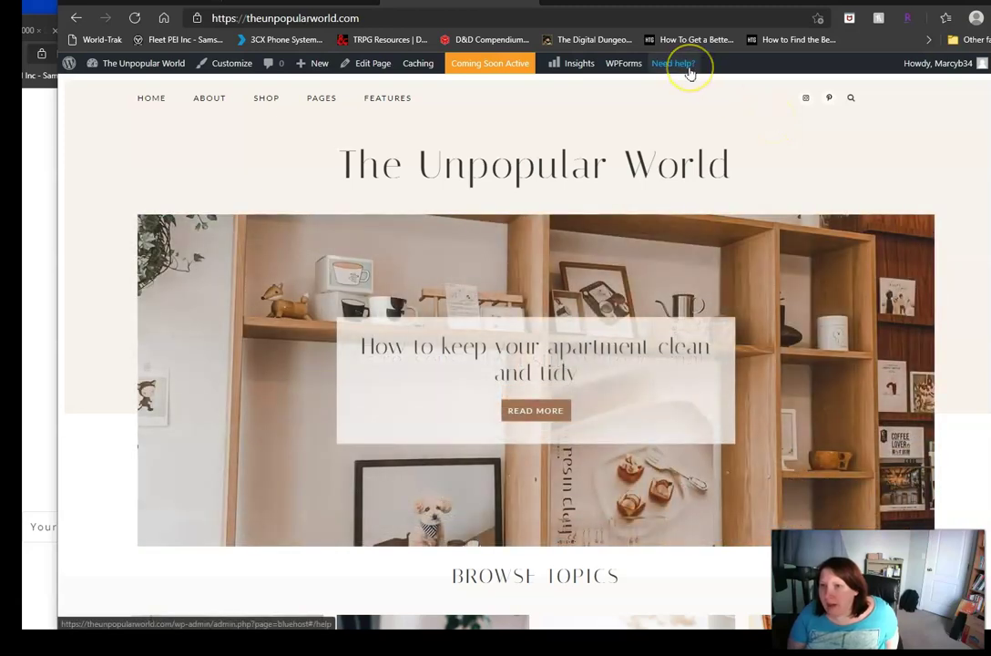
Open The Unpopular World's WordPress dashboard and go to the page for adding new plugins.
mouse_move(146, 66)
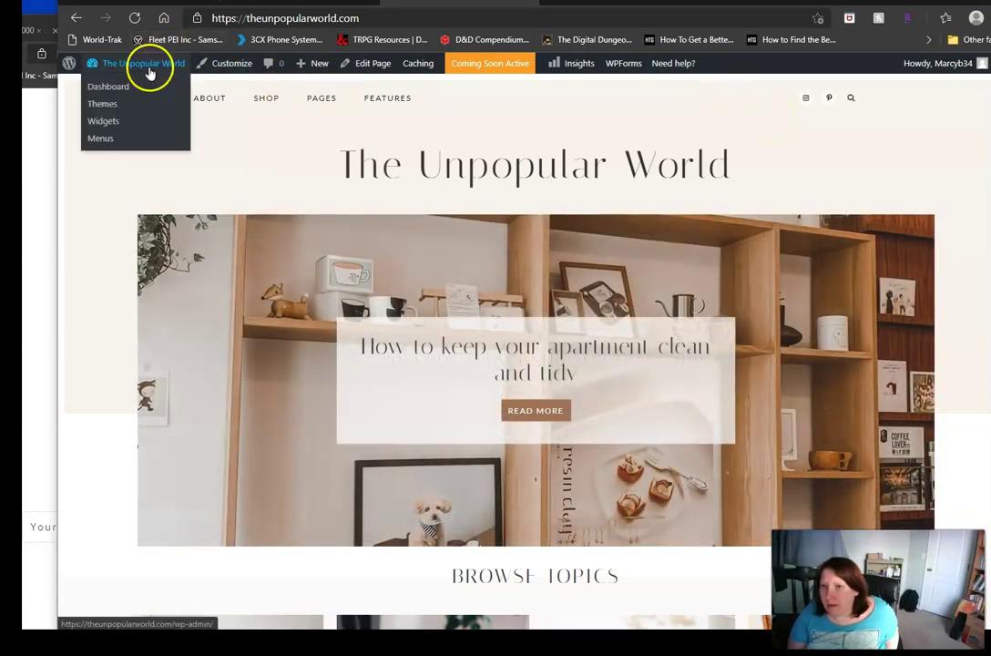
click(119, 95)
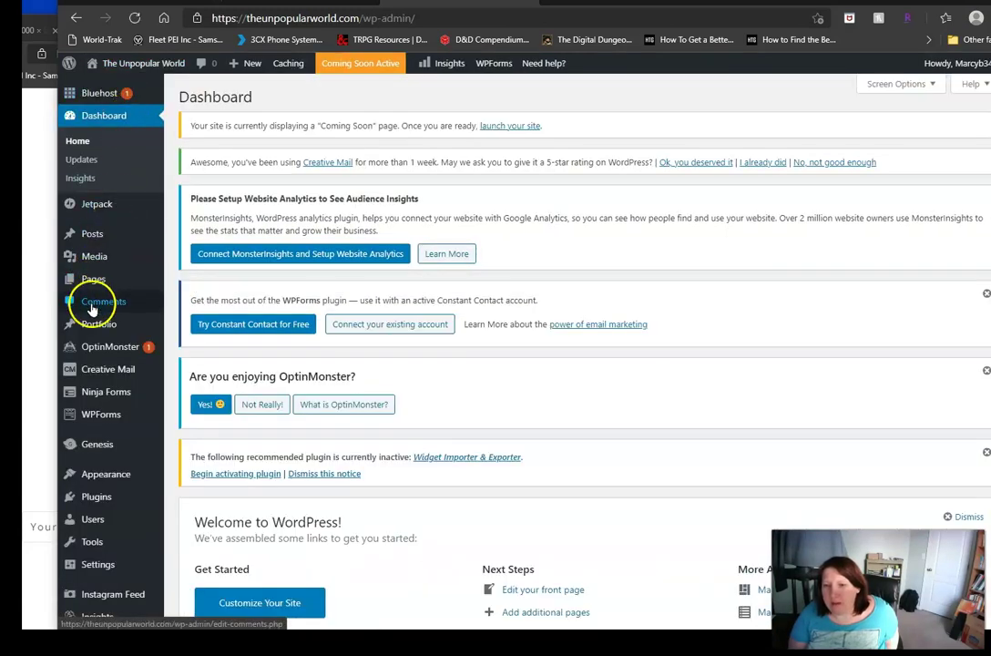
scroll(128, 409, down, 2)
mouse_move(119, 471)
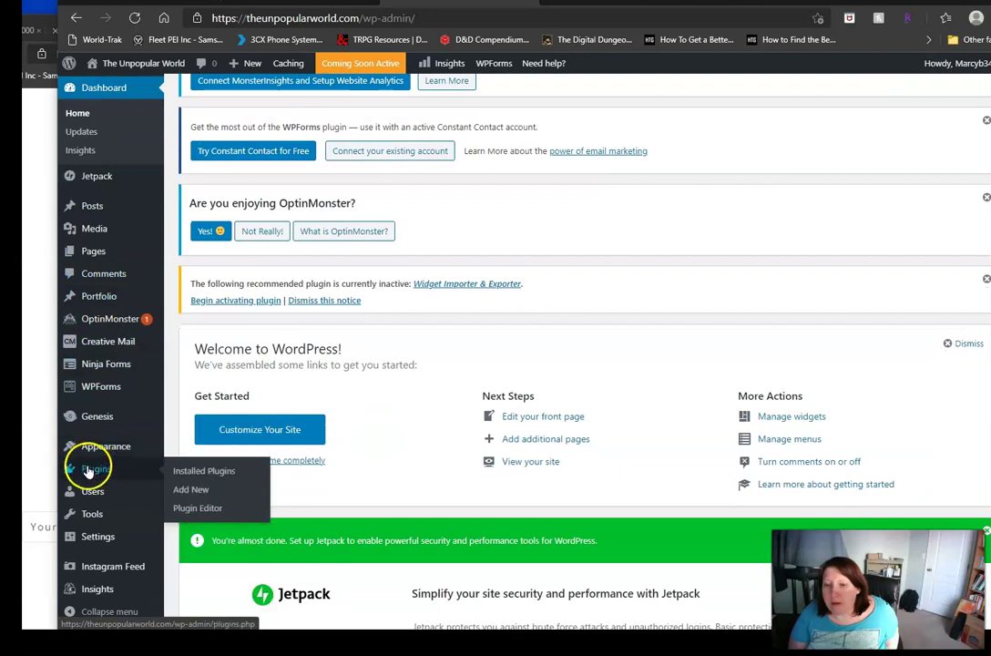
click(188, 474)
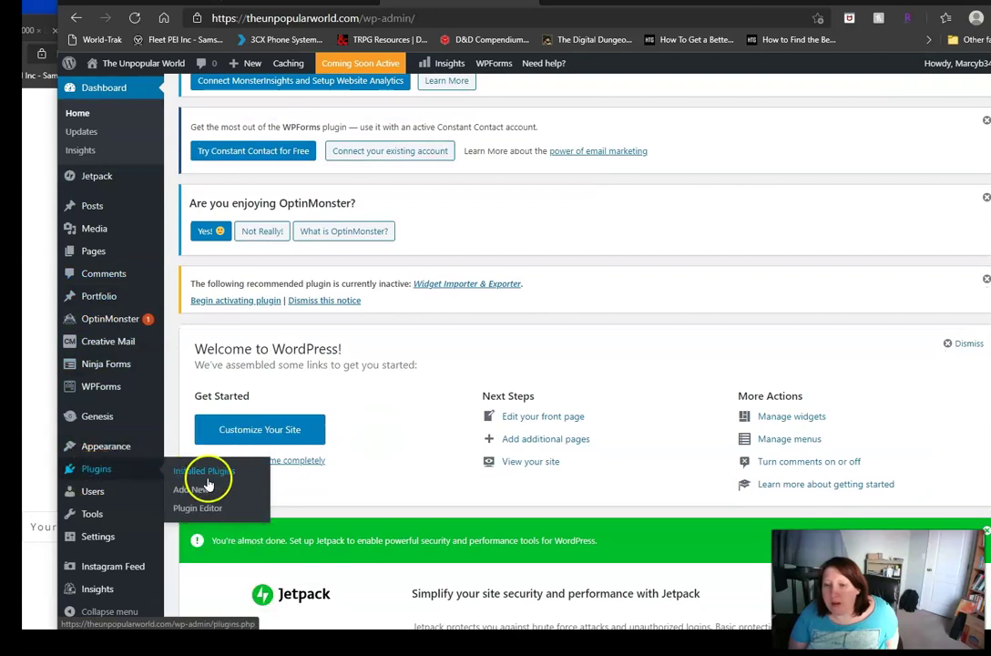
click(204, 491)
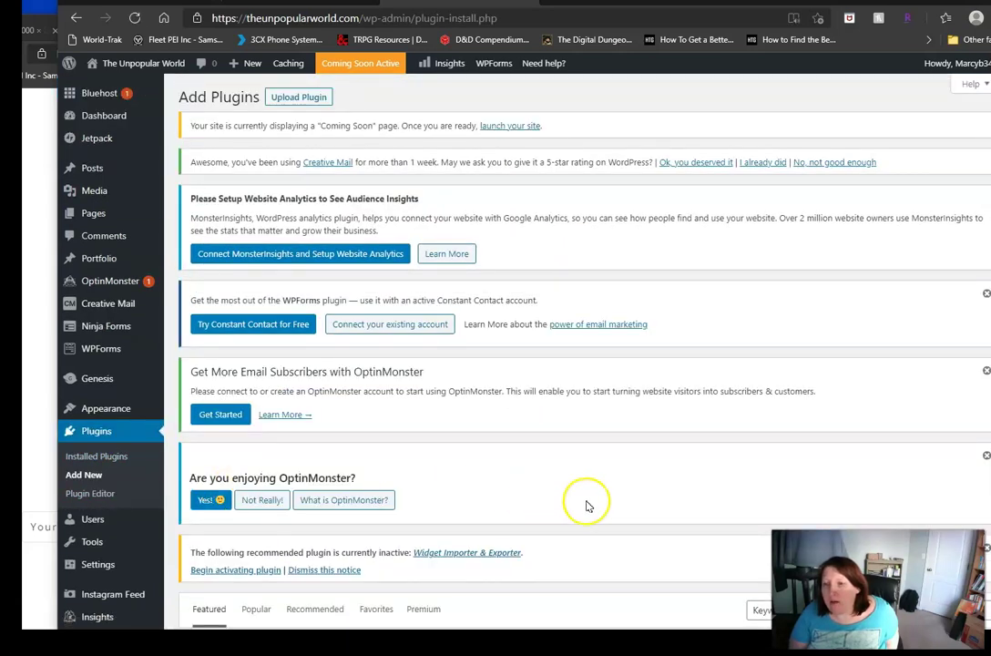
Search the WordPress plugin directory for "convertkit".
scroll(588, 506, down, 4)
click(925, 263)
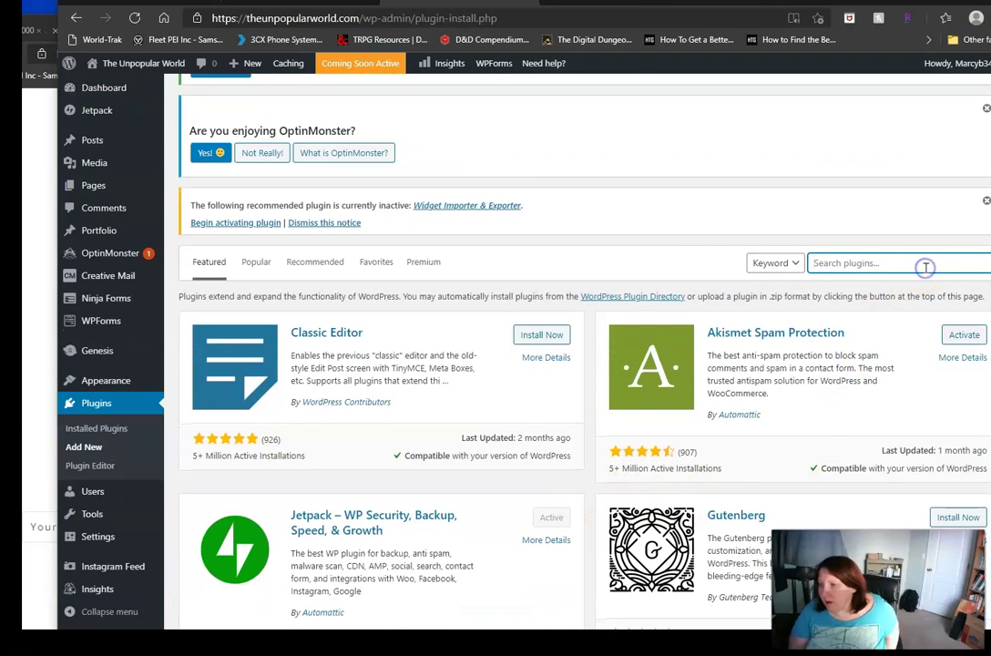
text(co)
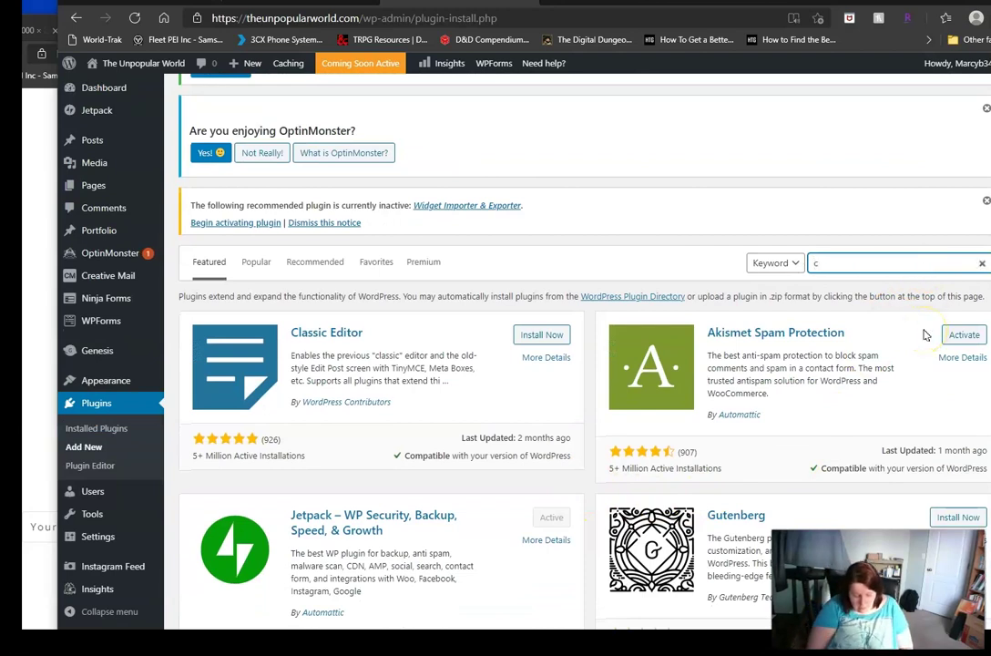
text(nvertkit)
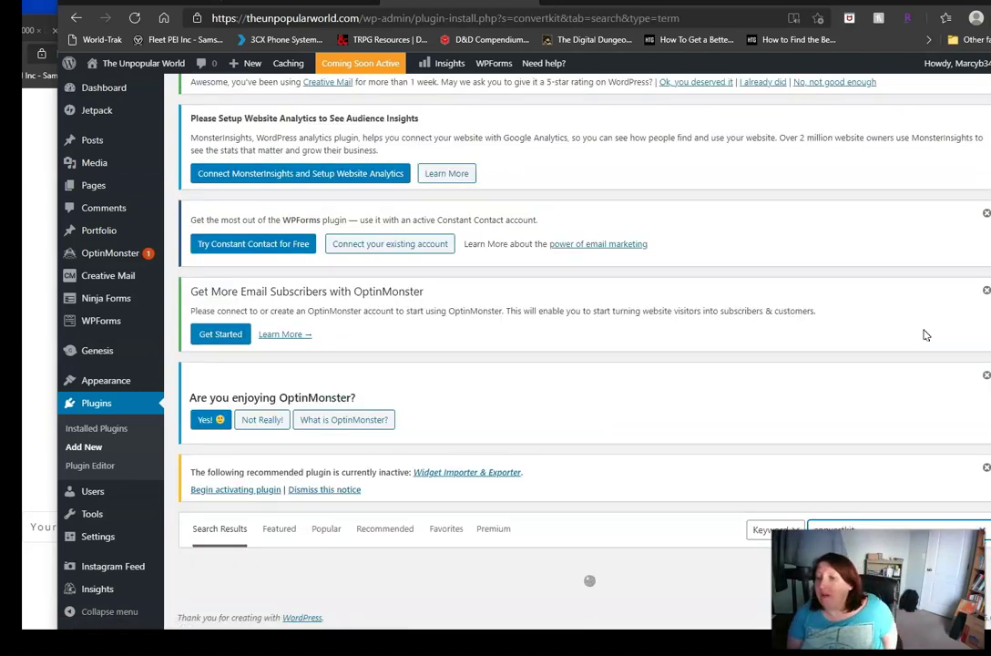
scroll(819, 332, down, 3)
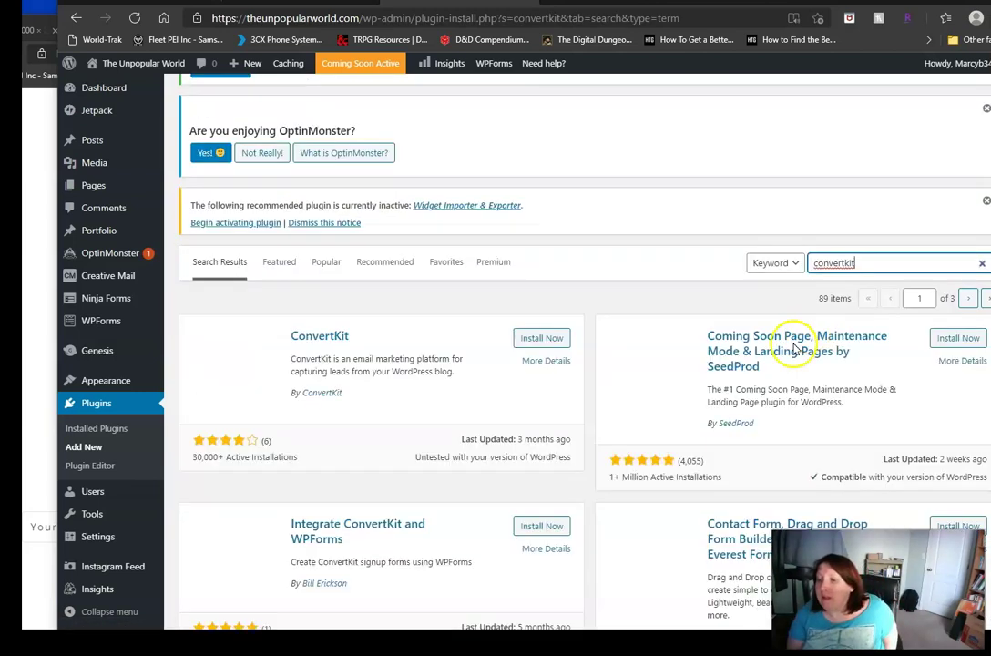
Install the ConvertKit plugin by ConvertKit and activate it on the site.
click(559, 338)
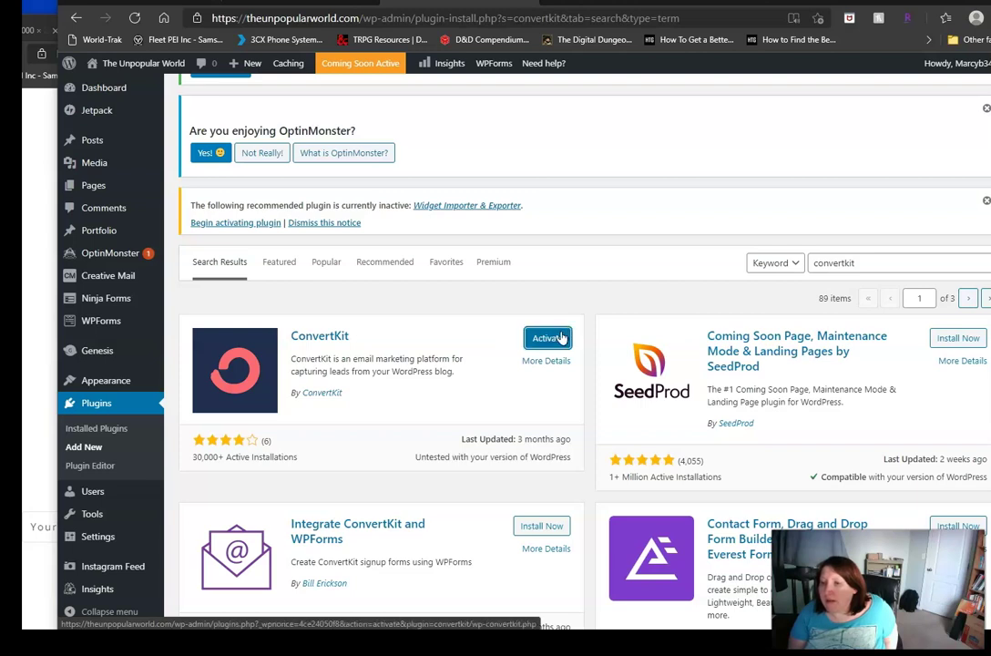
click(547, 339)
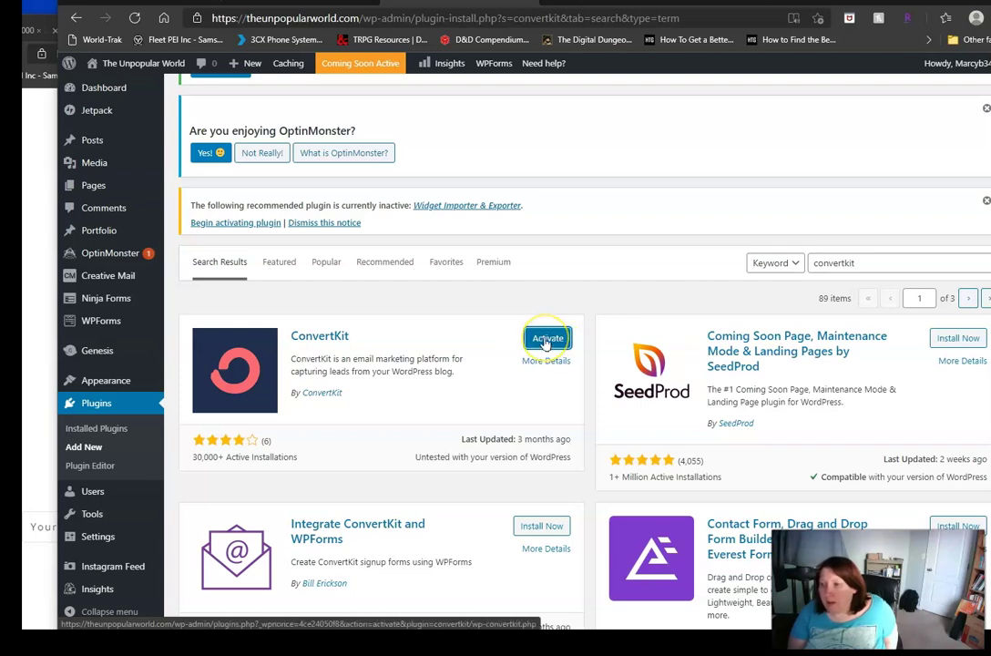
click(548, 338)
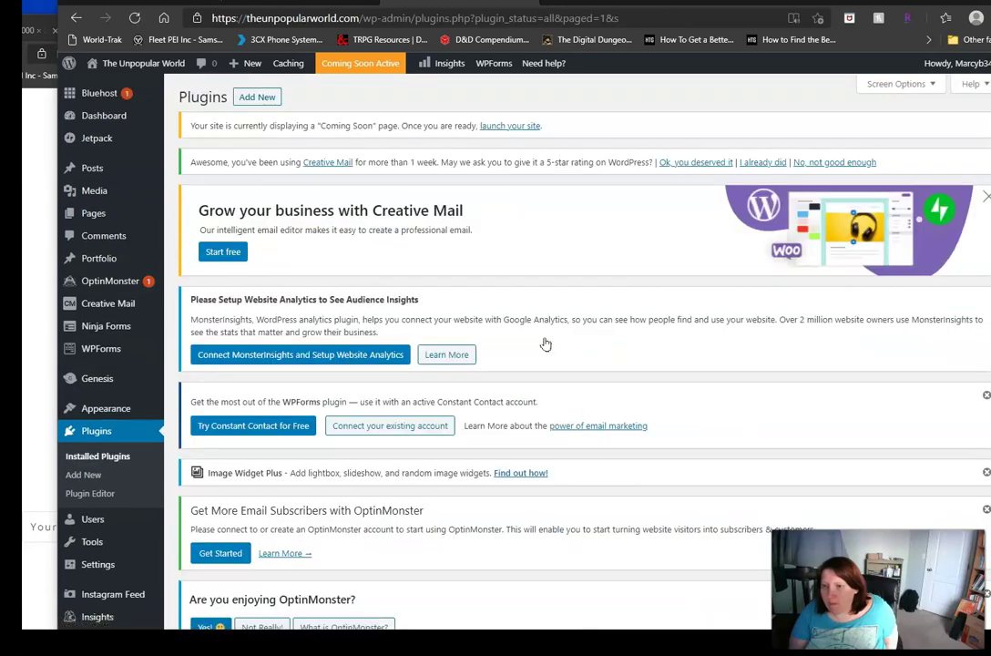
Find ConvertKit among the site's installed plugins and open its settings.
scroll(68, 381, down, 3)
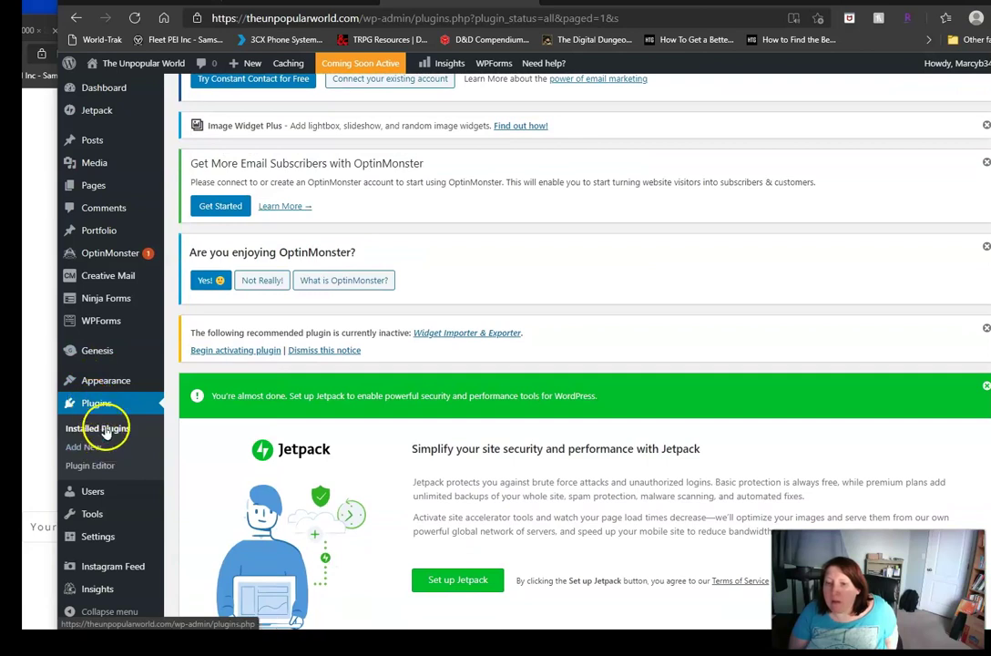
click(104, 428)
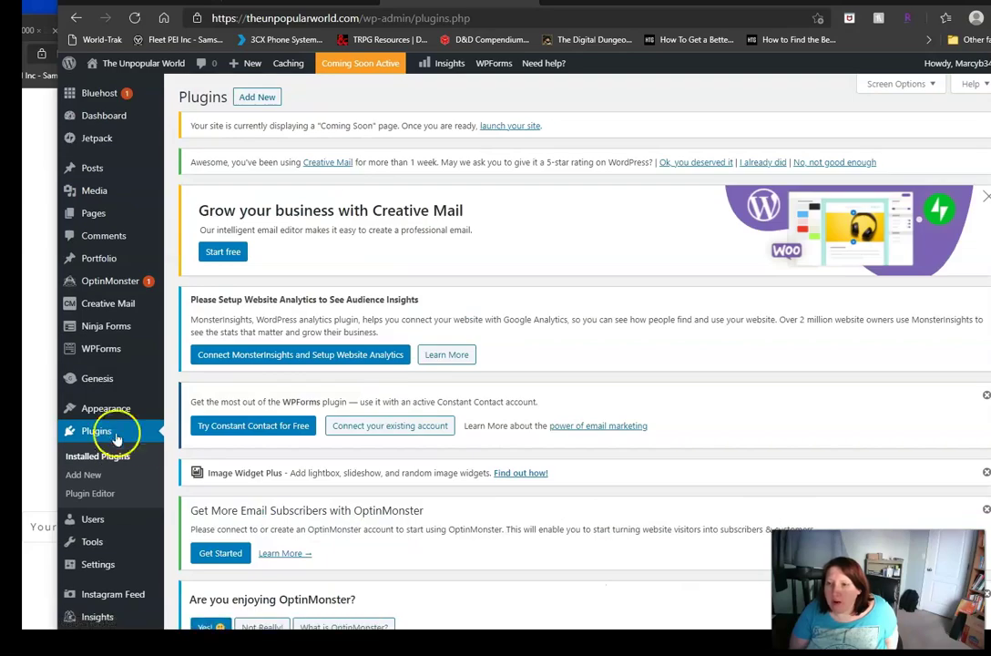
scroll(459, 451, down, 8)
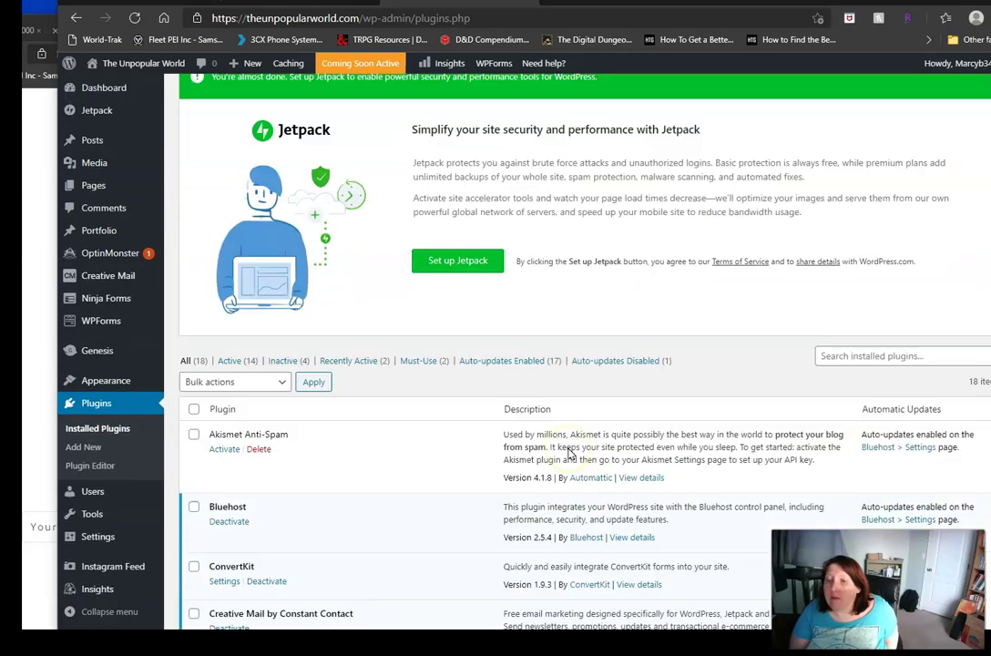
scroll(666, 455, down, 5)
scroll(665, 454, up, 3)
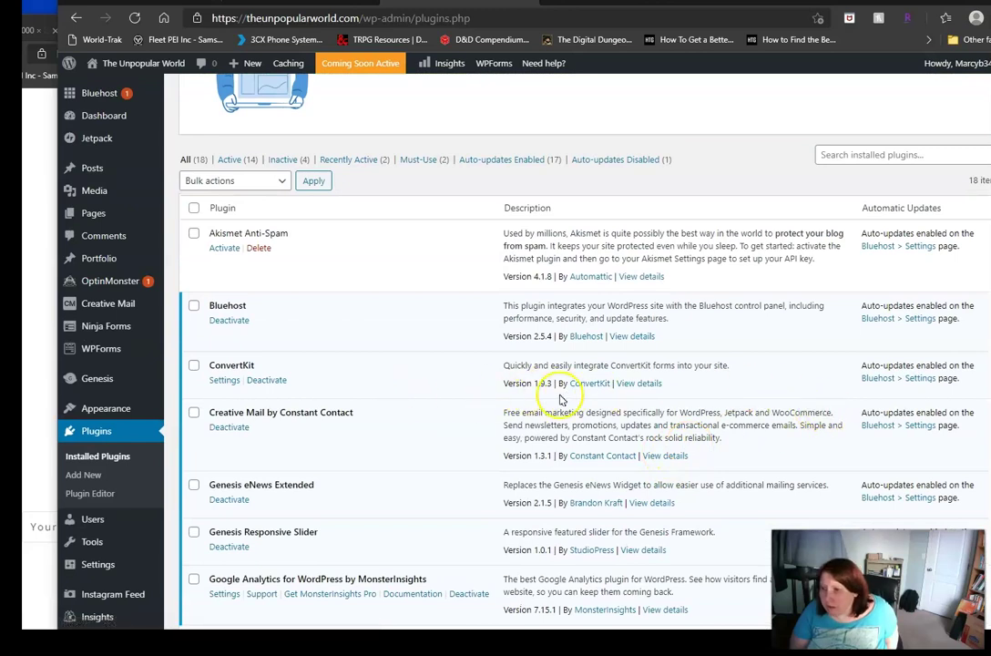
click(588, 384)
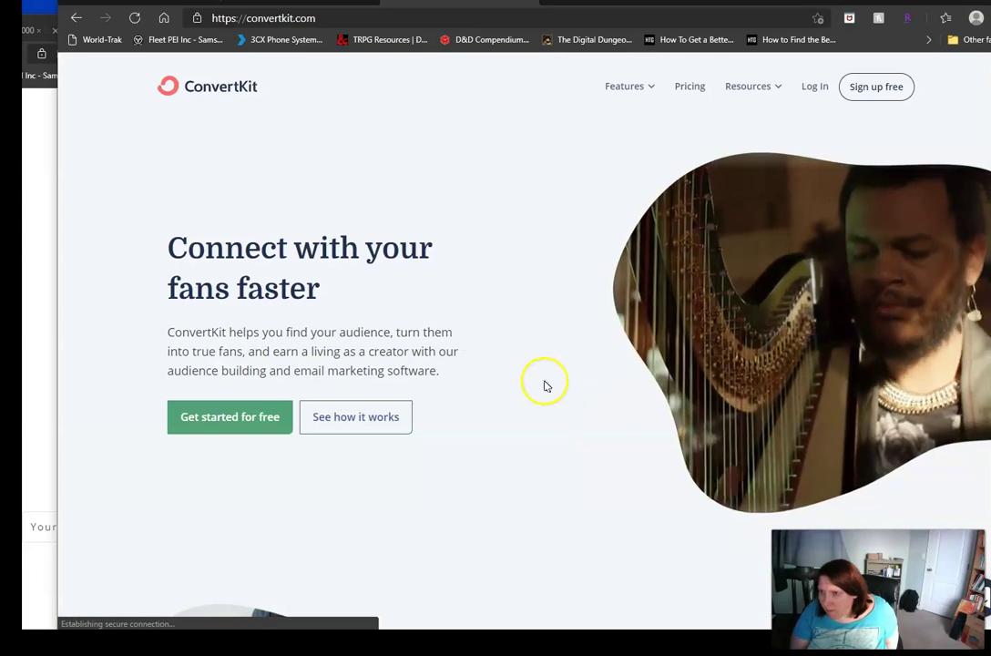
click(74, 18)
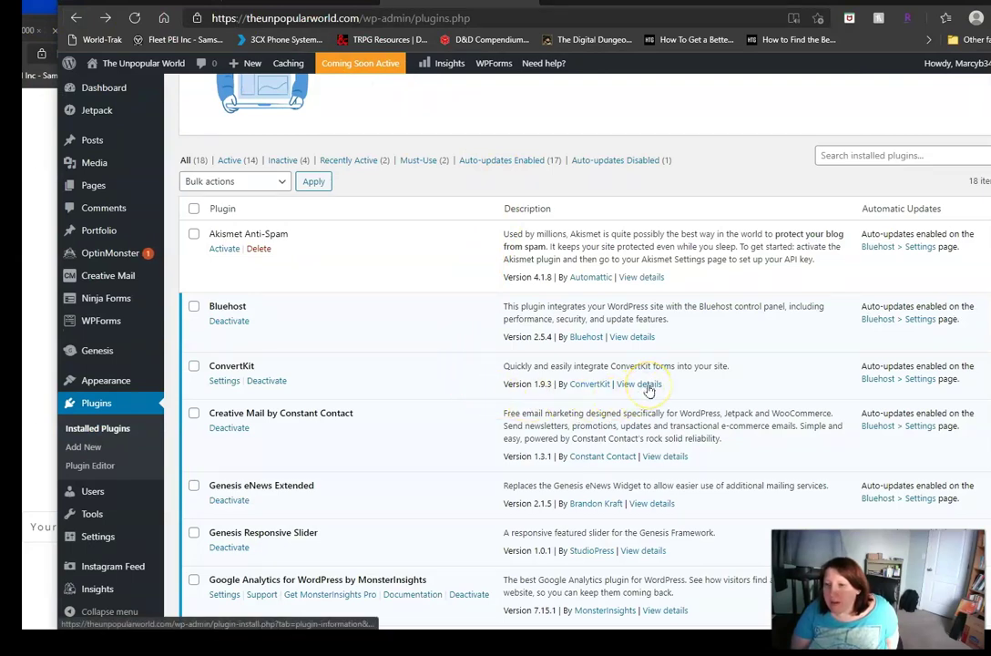
click(215, 382)
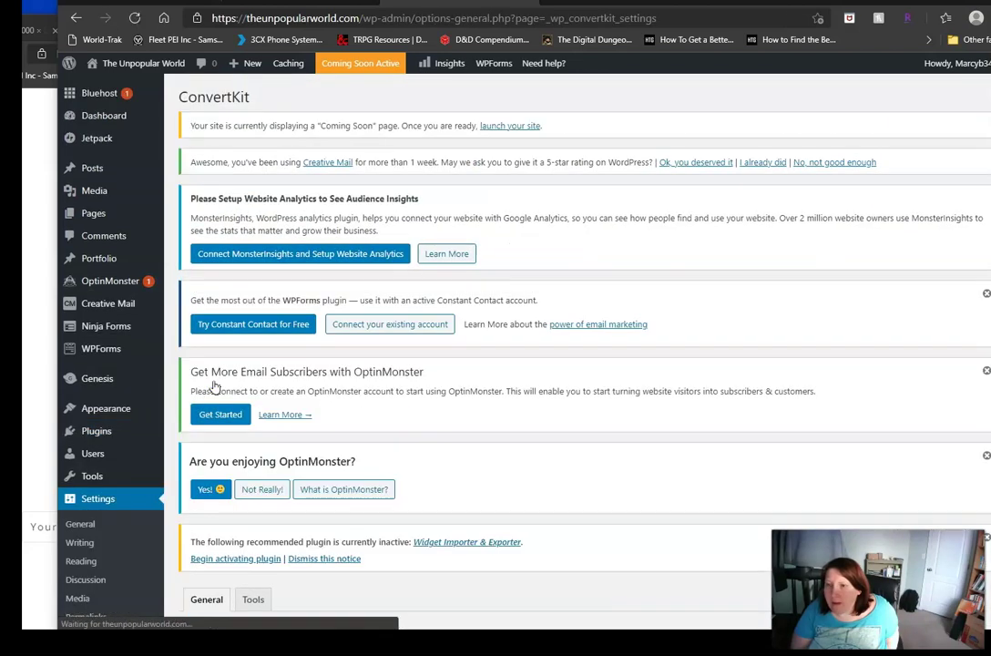
Review the ConvertKit plugin's general settings, including the API Key, API Secret and default form fields, leaving the key fields empty.
scroll(542, 376, down, 4)
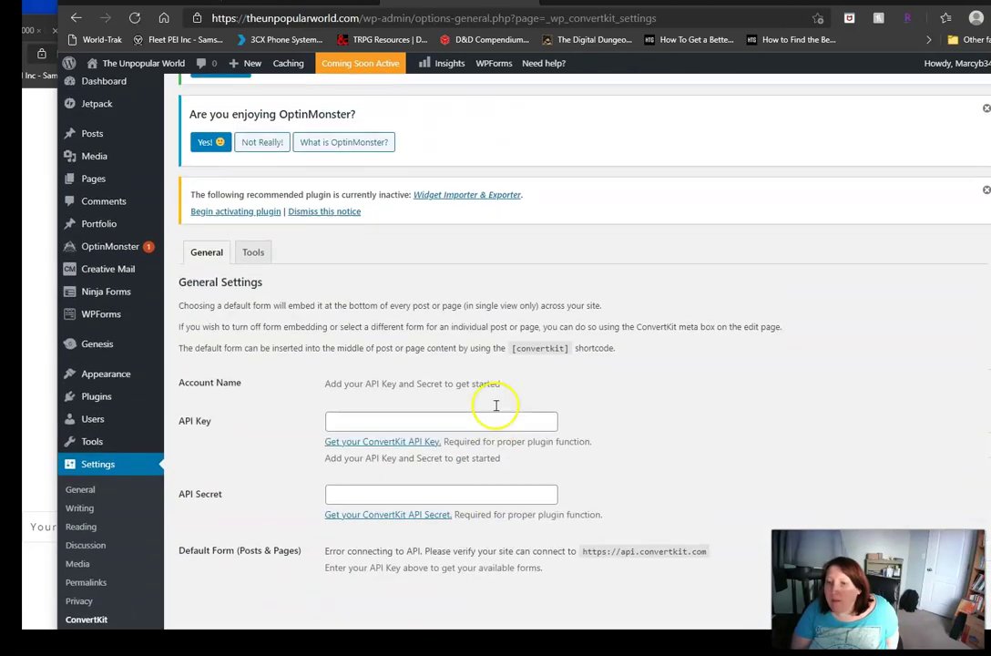
scroll(496, 405, down, 1)
scroll(497, 405, up, 2)
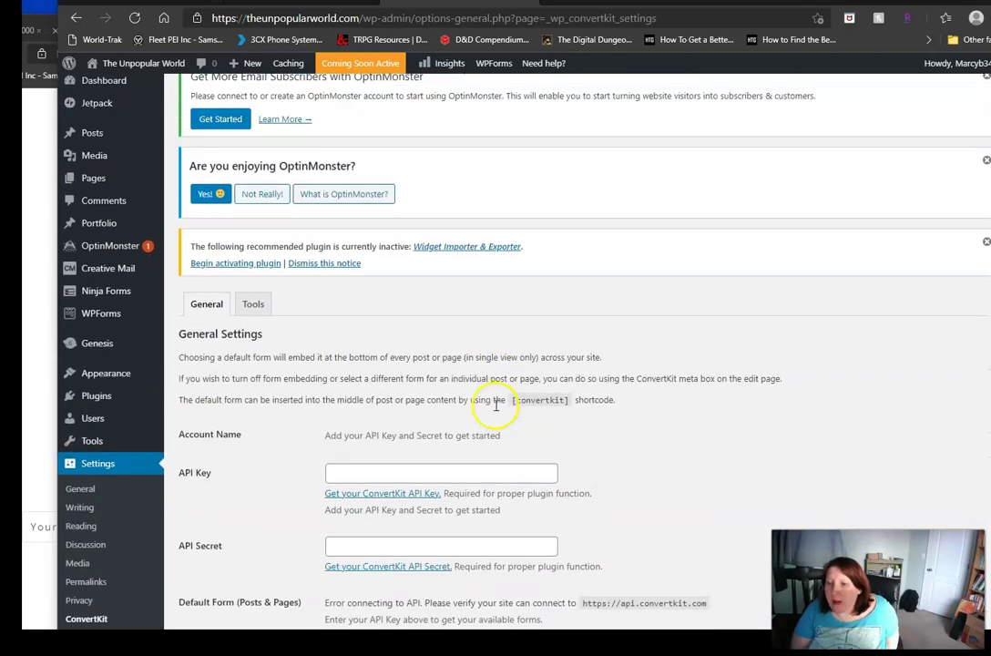
scroll(563, 438, up, 1)
scroll(675, 486, down, 2)
scroll(672, 491, up, 1)
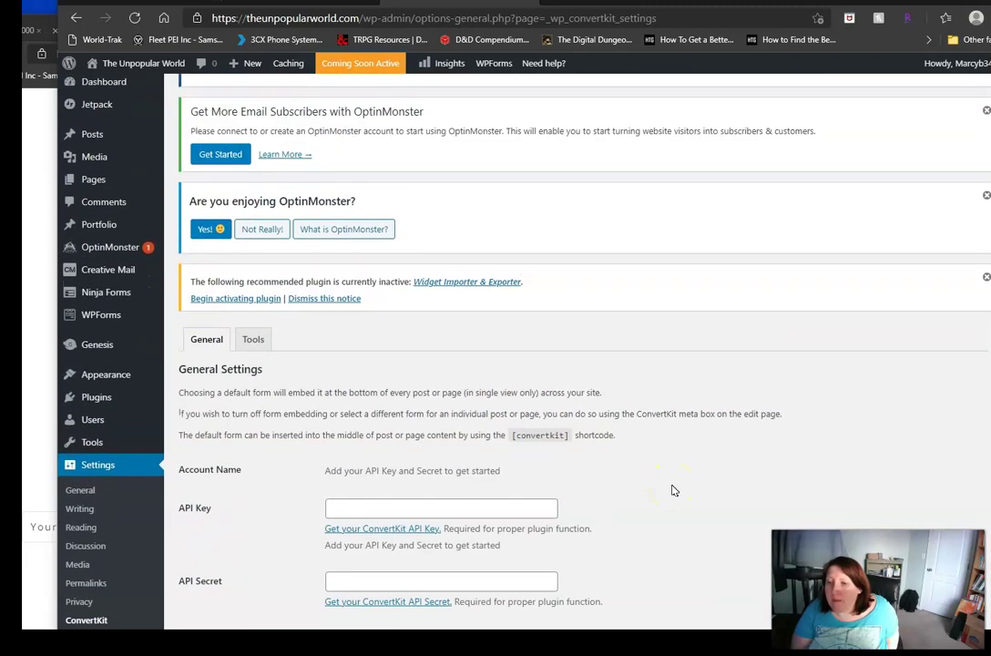
scroll(670, 489, up, 1)
scroll(672, 490, down, 1)
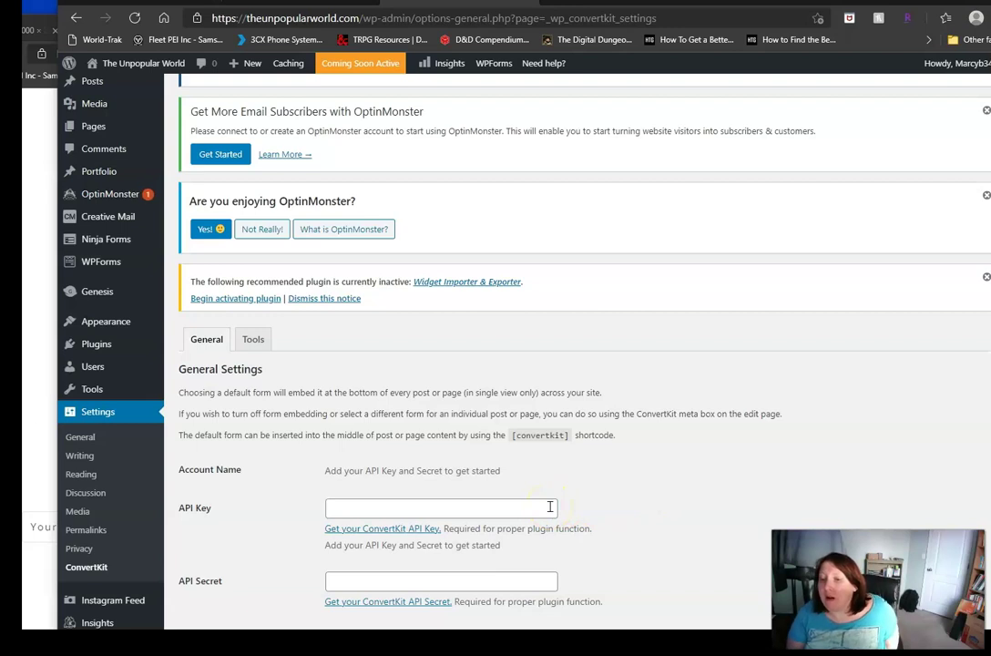
scroll(549, 507, up, 2)
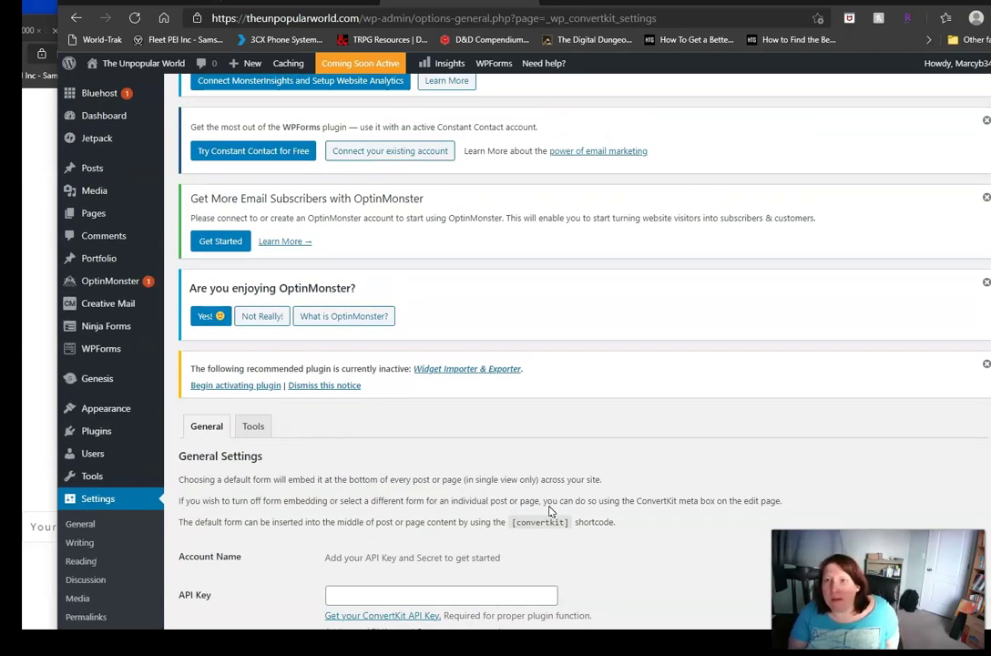
scroll(549, 512, up, 4)
scroll(556, 466, down, 12)
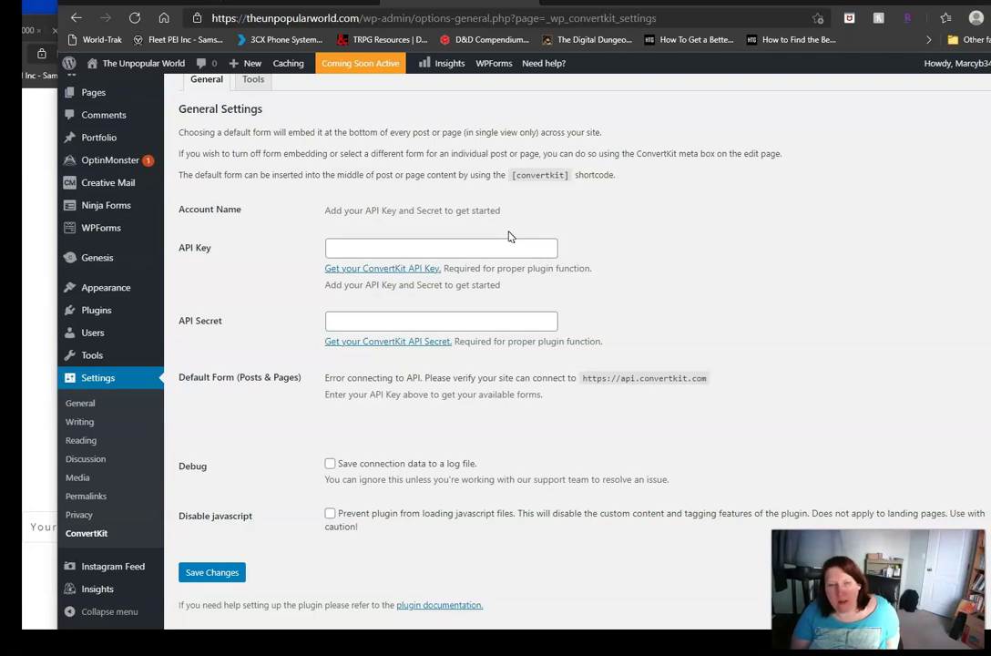
click(510, 240)
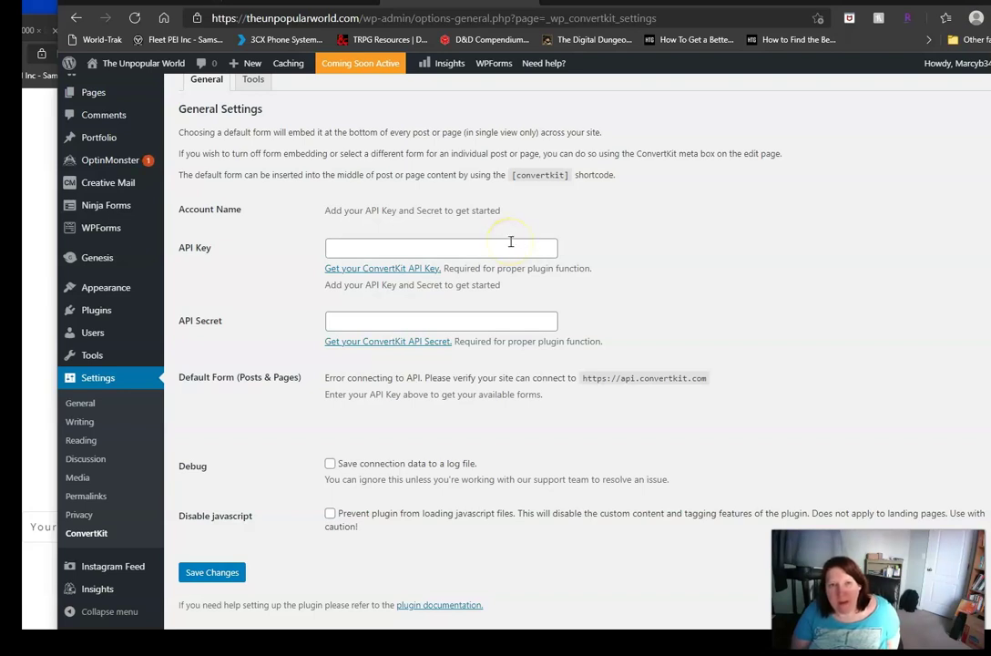
click(510, 245)
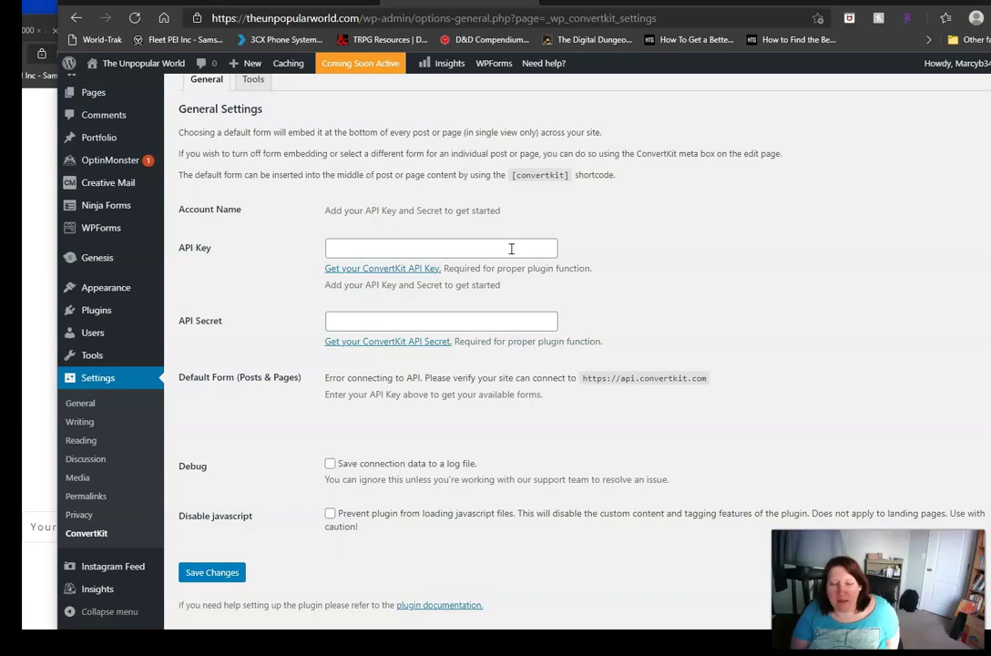
click(475, 268)
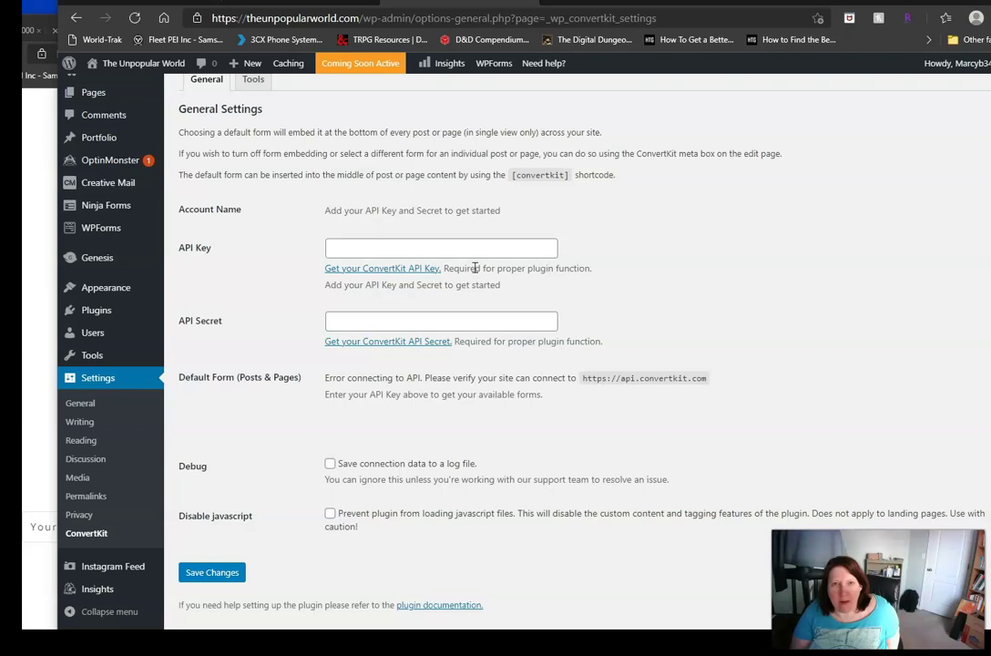
click(414, 249)
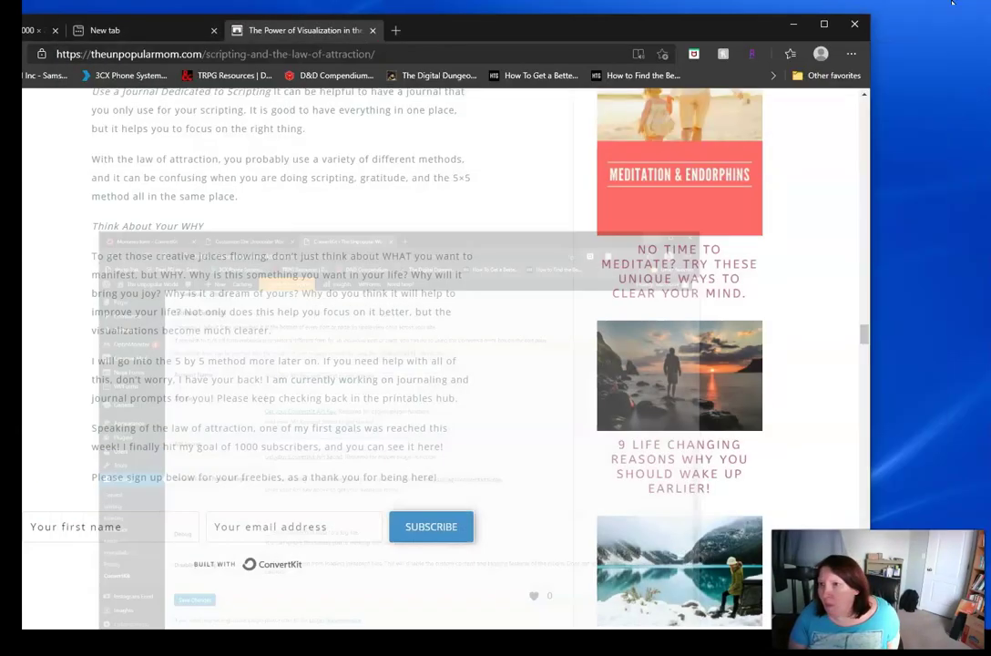
Minimize the browser window with the WordPress dashboard to get back to the scripting and law of attraction post.
click(808, 2)
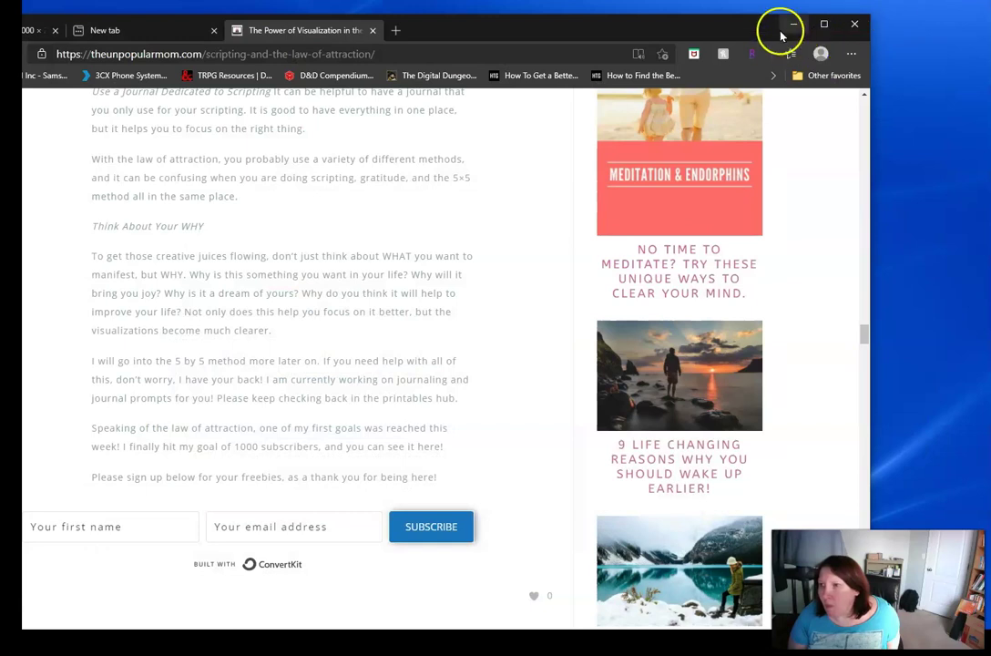